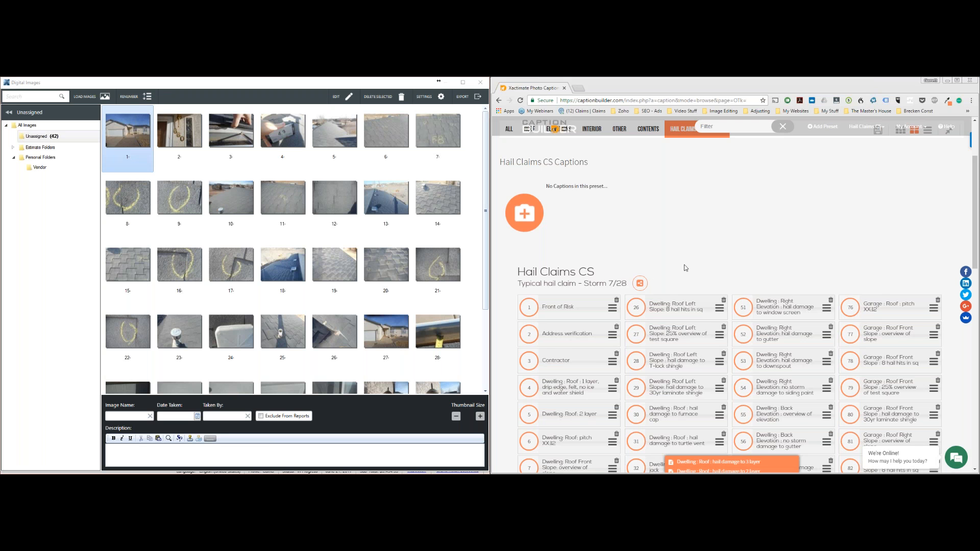
Step: Copy the preset captions "Front of Risk" and "Address verification" into the descriptions of images 1 and 2 respectively
{"action": "scroll", "coordinate": [653, 276], "scroll_direction": "down", "scroll_amount": 3}
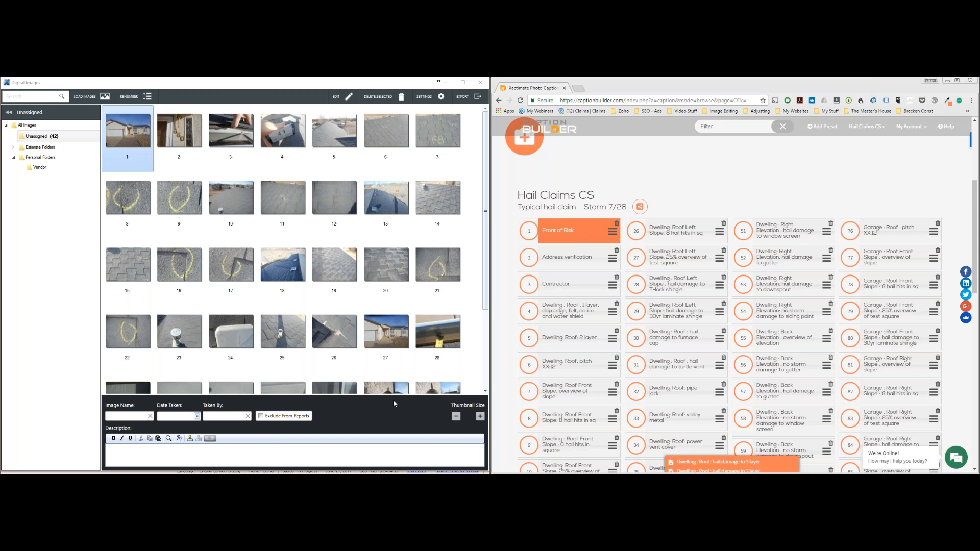
{"action": "left_click", "coordinate": [353, 444]}
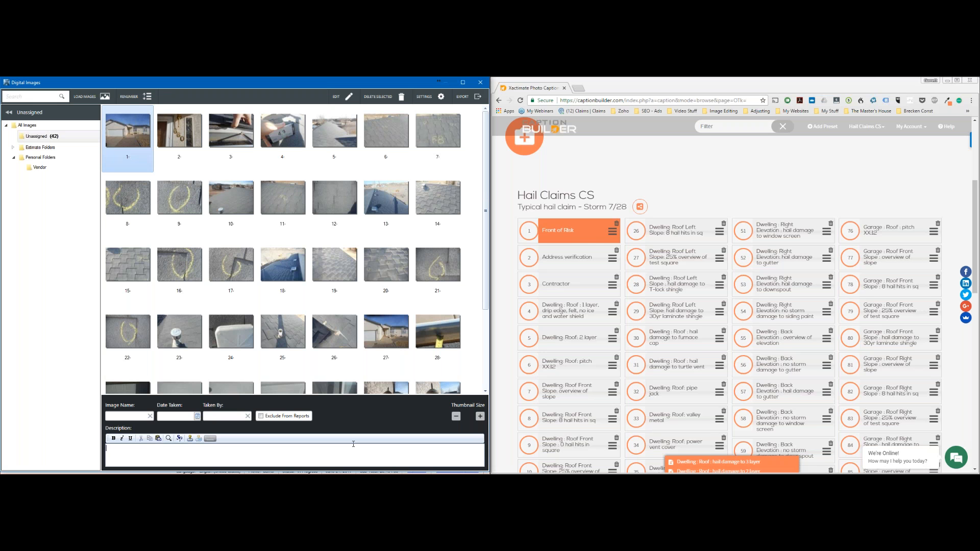
{"action": "type", "text": "Front of Risk"}
{"action": "key", "text": "Page_Down"}
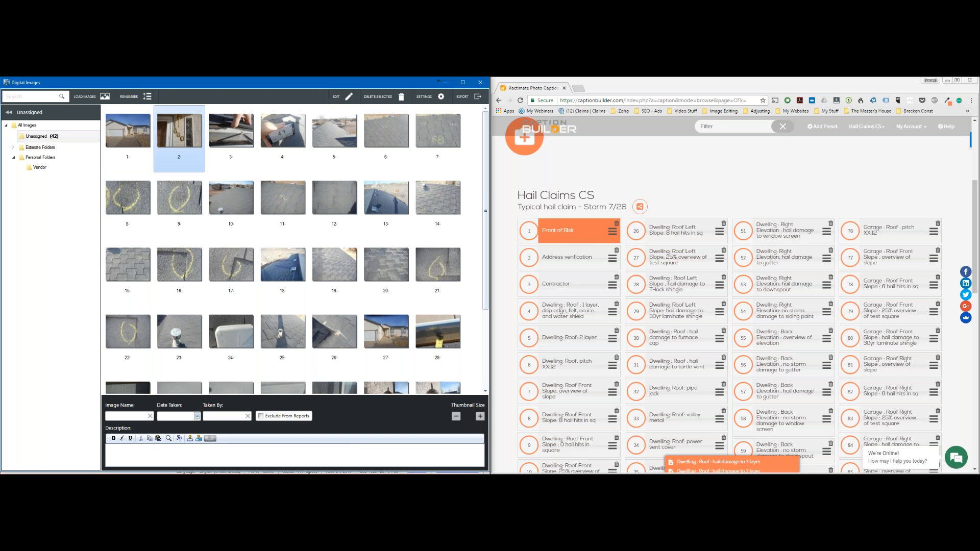
{"action": "left_click", "coordinate": [568, 258]}
{"action": "left_click", "coordinate": [402, 449]}
{"action": "type", "text": "Address verification"}
{"action": "key", "text": "Page_Down"}
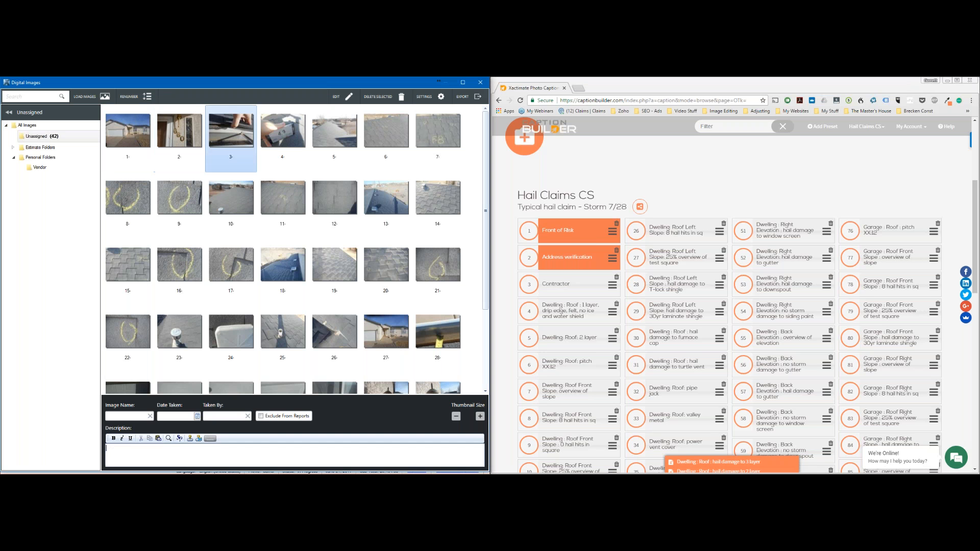
Step: Describe image 3 with the preset caption "Dwelling : Roof : 1 layer, drip edge, felt, no ice and water shield"
{"action": "left_click", "coordinate": [580, 305]}
{"action": "left_click", "coordinate": [356, 466]}
{"action": "type", "text": "Dwelling : Roof : 1 layer, drip edge, felt, no ice and water shield"}
{"action": "key", "text": "Page_Down"}
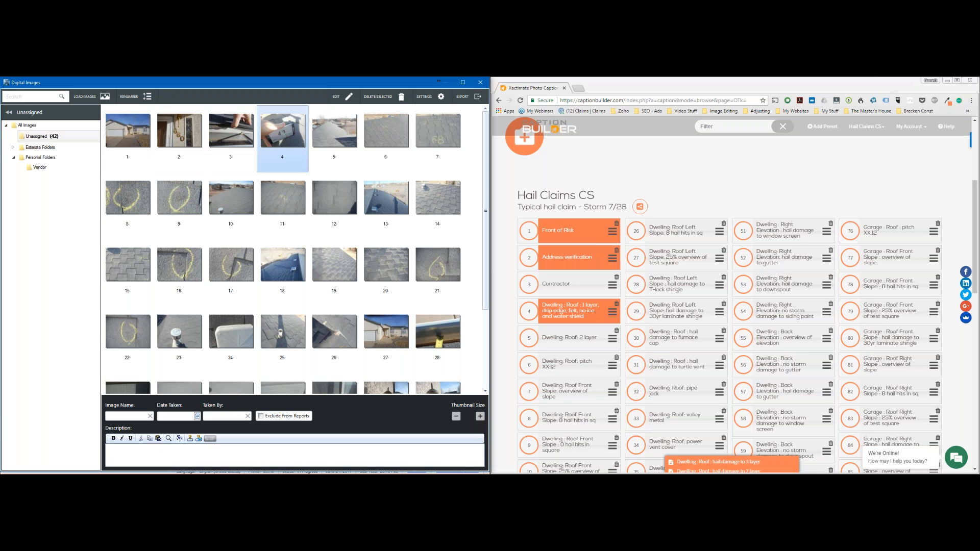
Step: Describe image 4 with the preset caption "Dwelling: Roof: pitch XX:12", replacing the XX placeholder with 5
{"action": "left_click", "coordinate": [586, 367]}
{"action": "left_click", "coordinate": [326, 455]}
{"action": "type", "text": "Dwelling: Roof: pitch XX:12"}
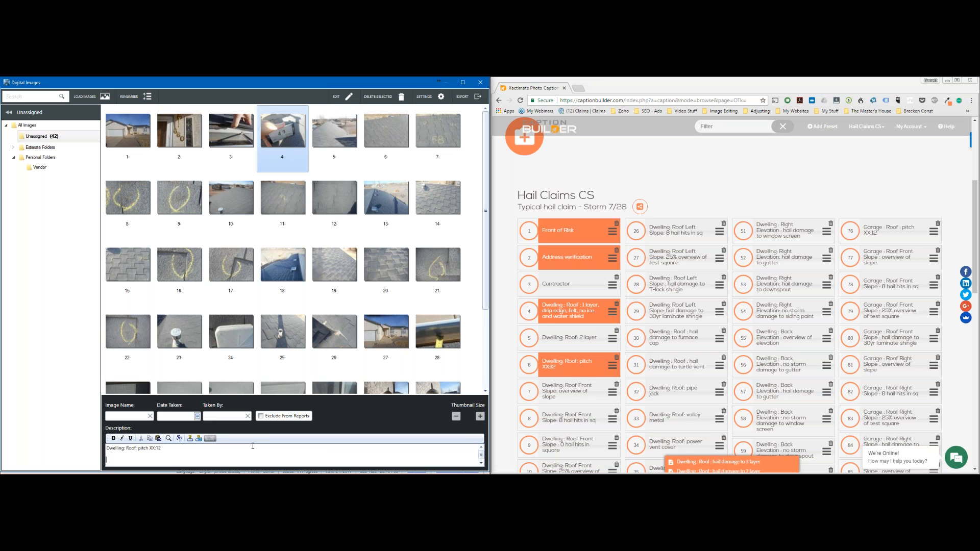
{"action": "double_click", "coordinate": [151, 449]}
{"action": "type", "text": "5"}
{"action": "key", "text": "Page_Down"}
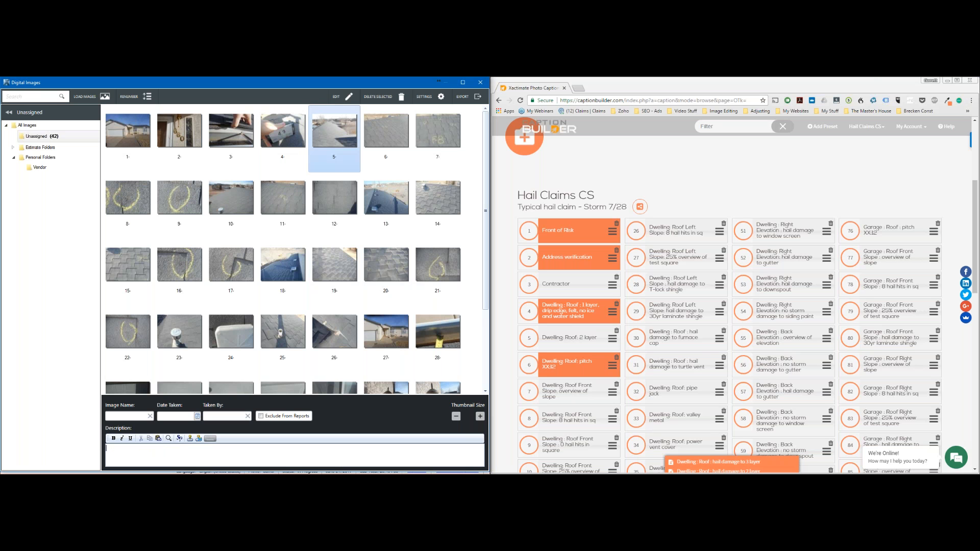
Step: Caption image 5 "Dwelling: Roof Front Slope: overview of slope" and image 6 "Dwelling: Roof Front Slope: 8 hail hits in sq"
{"action": "left_click", "coordinate": [566, 391]}
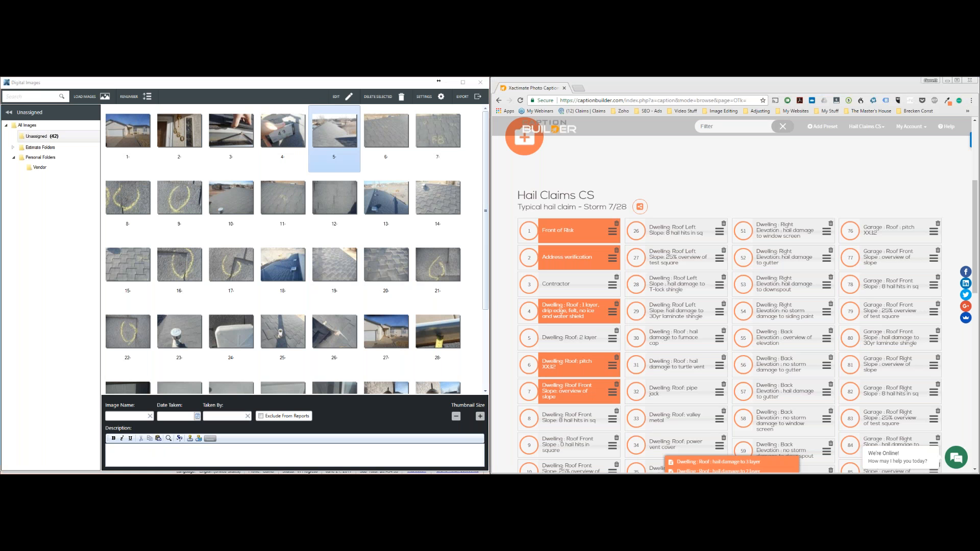
{"action": "left_click", "coordinate": [387, 454]}
{"action": "type", "text": "Dwelling: Roof Front Slope: overview of slope"}
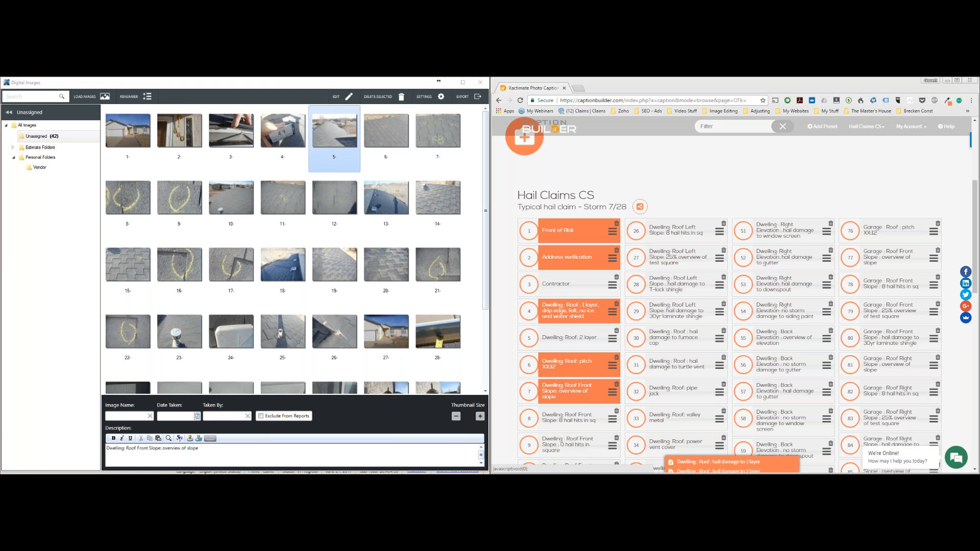
{"action": "left_click", "coordinate": [561, 418]}
{"action": "left_click", "coordinate": [363, 447]}
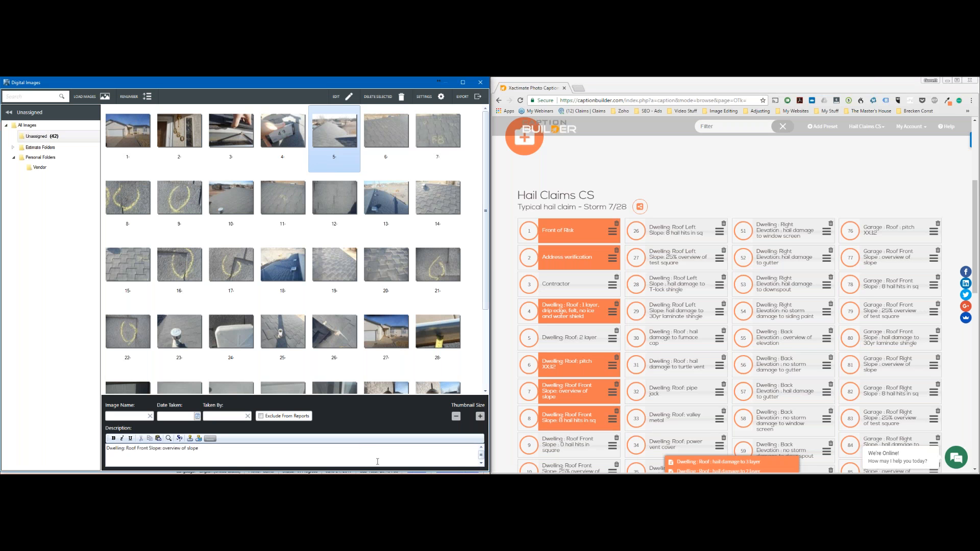
{"action": "key", "text": "Page_Down"}
{"action": "type", "text": "Dwelling: Roof Front Slope: 8 hail hits in sq"}
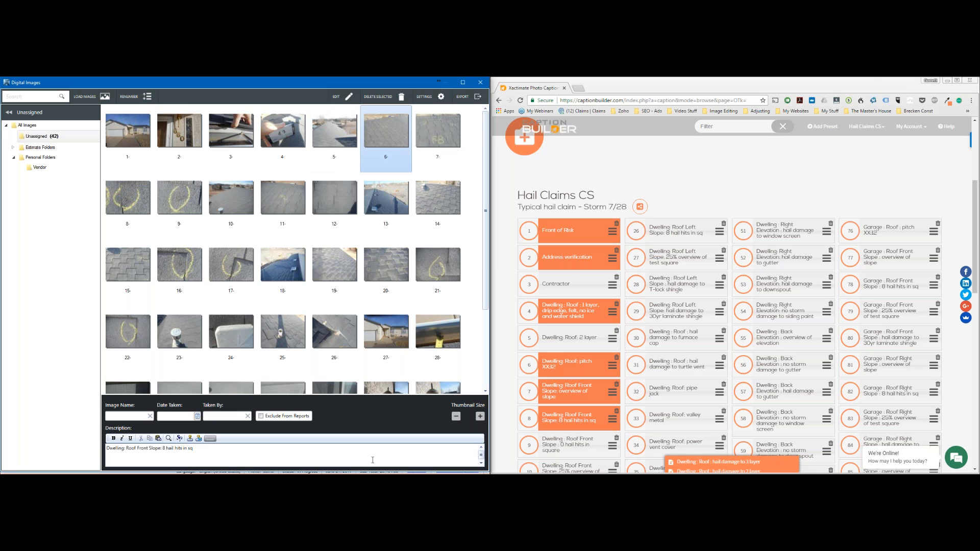
{"action": "key", "text": "Page_Down"}
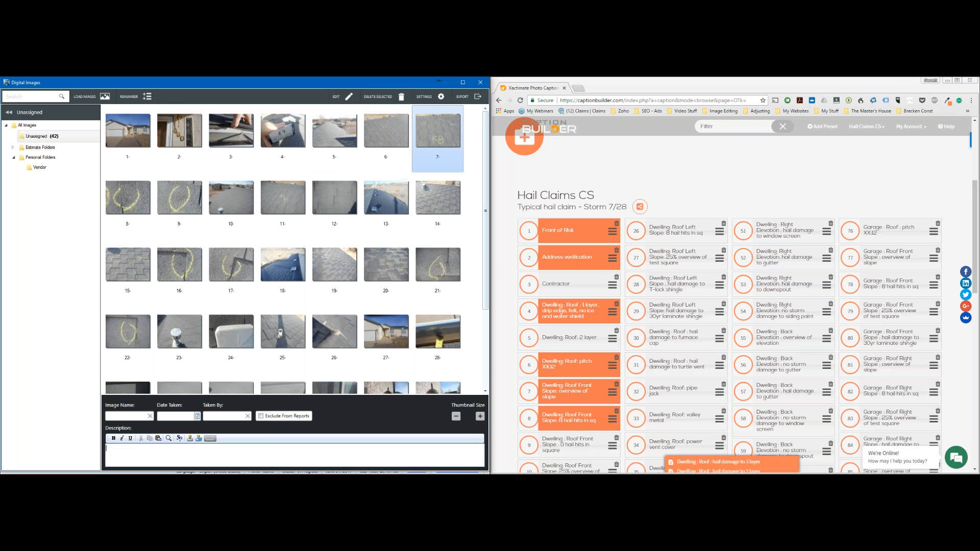
Step: Describe image 7 with the preset caption "Dwelling: Roof Front Slope: 25% overview of test square"
{"action": "scroll", "coordinate": [585, 387], "scroll_direction": "down", "scroll_amount": 2}
{"action": "left_click", "coordinate": [585, 388]}
{"action": "left_click", "coordinate": [385, 458]}
{"action": "type", "text": "Dwelling: Roof Front Slope: 25% overview of test square"}
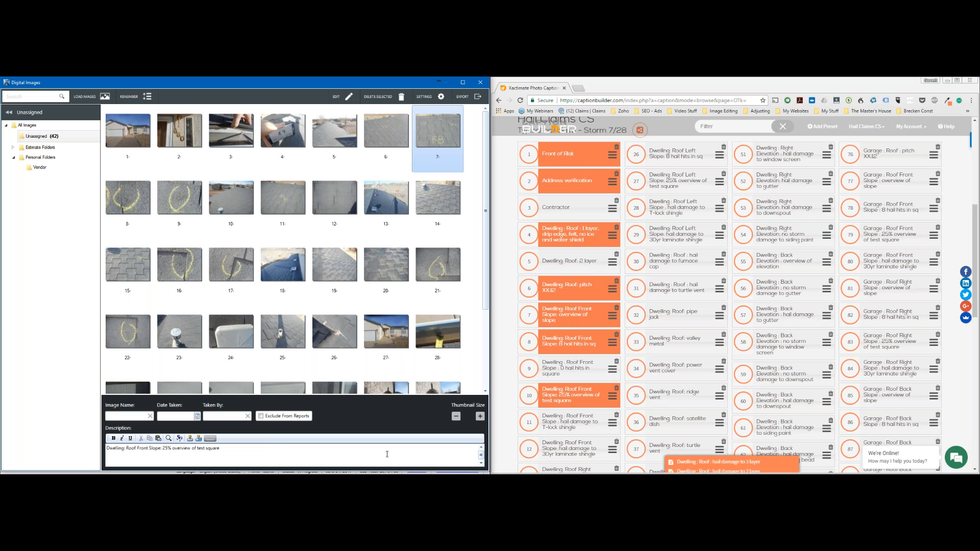
{"action": "key", "text": "Page_Down"}
Step: Describe both images 8 and 9 with the preset caption "Dwelling : Roof Front Slope : hail damage to T-lock shingle"
{"action": "left_click", "coordinate": [556, 431]}
{"action": "left_click", "coordinate": [415, 448]}
{"action": "type", "text": "Dwelling : Roof Front Slope : hail damage to T-lock shingle"}
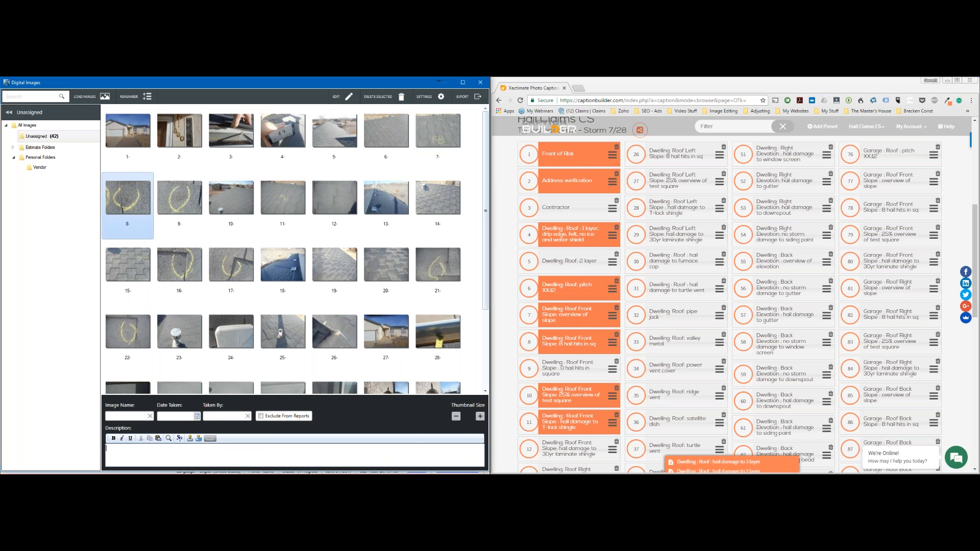
{"action": "key", "text": "Page_Down"}
{"action": "type", "text": "Dwelling : Roof Front Slope : hail damage to T-lock shingle"}
{"action": "key", "text": "Page_Down"}
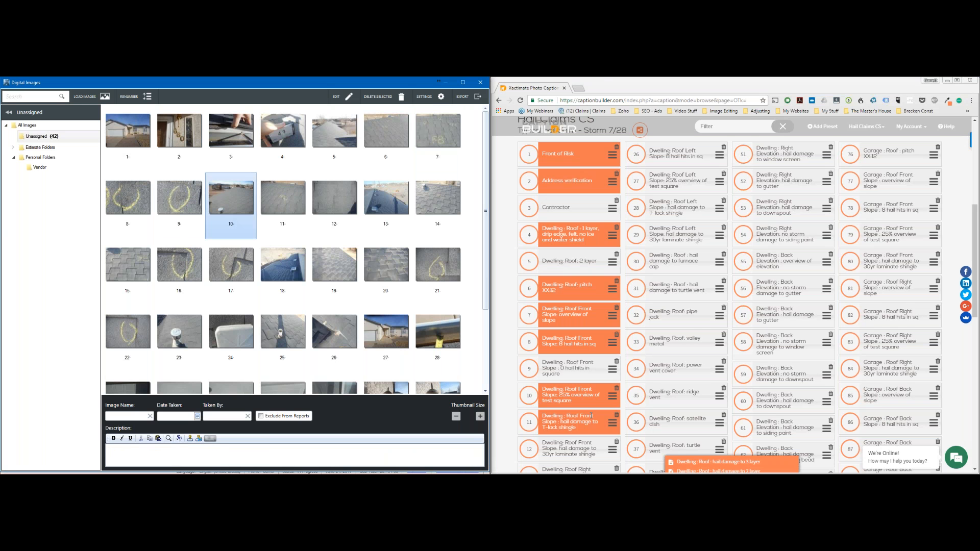
Step: Describe image 10 with the preset caption "Dwelling : Roof Right Slope : overview of slope"
{"action": "scroll", "coordinate": [591, 416], "scroll_direction": "down", "scroll_amount": 1}
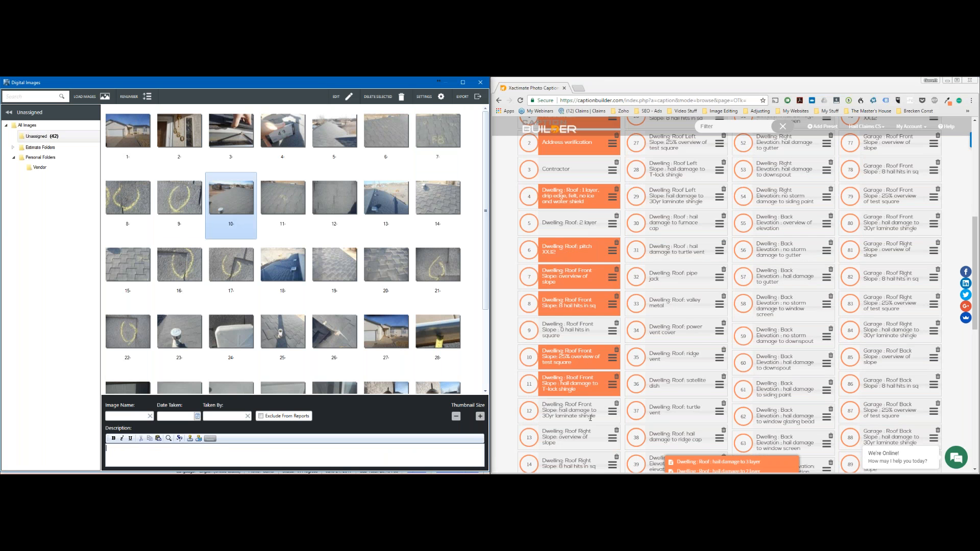
{"action": "scroll", "coordinate": [591, 418], "scroll_direction": "down", "scroll_amount": 2}
{"action": "type", "text": "Dwelling : Roof Right Slope : overview of slope"}
{"action": "key", "text": "Page_Down"}
Step: Describe image 11 with the preset caption "Dwelling : Roof Right Slope : 0 hail hits in square"
{"action": "left_click", "coordinate": [541, 422]}
{"action": "left_click", "coordinate": [400, 456]}
{"action": "type", "text": "Dwelling : Roof Right Slope : 0 hail hits in square"}
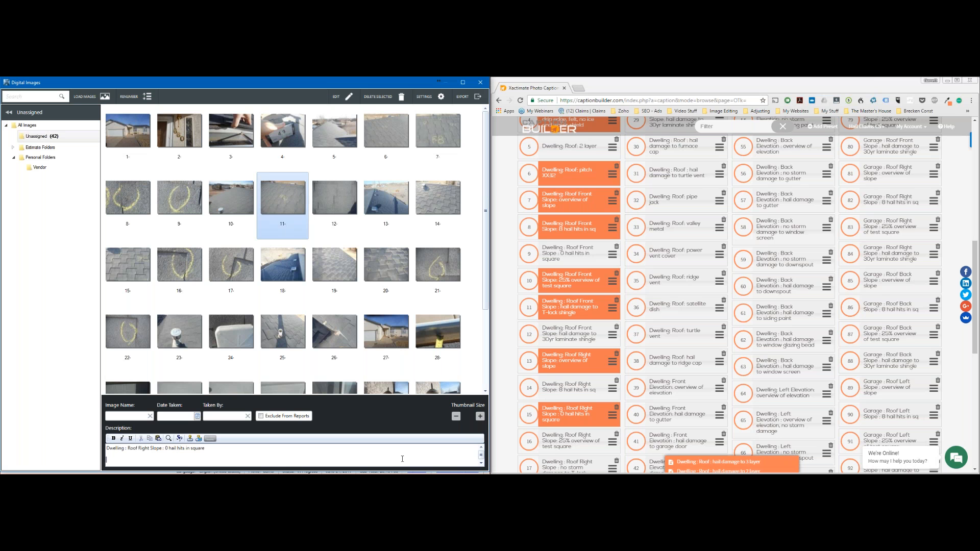
{"action": "key", "text": "Page_Down"}
Step: Describe image 12 with the preset caption "Dwelling : Roof Right Slope : no storm damage to T-lock shingle"
{"action": "scroll", "coordinate": [578, 410], "scroll_direction": "down", "scroll_amount": 1}
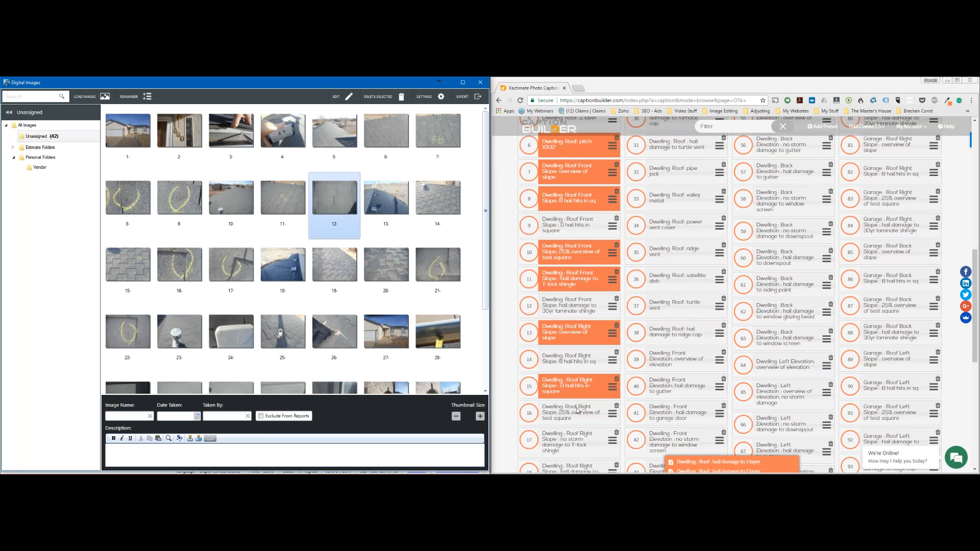
{"action": "left_click", "coordinate": [578, 410]}
{"action": "left_click", "coordinate": [391, 448]}
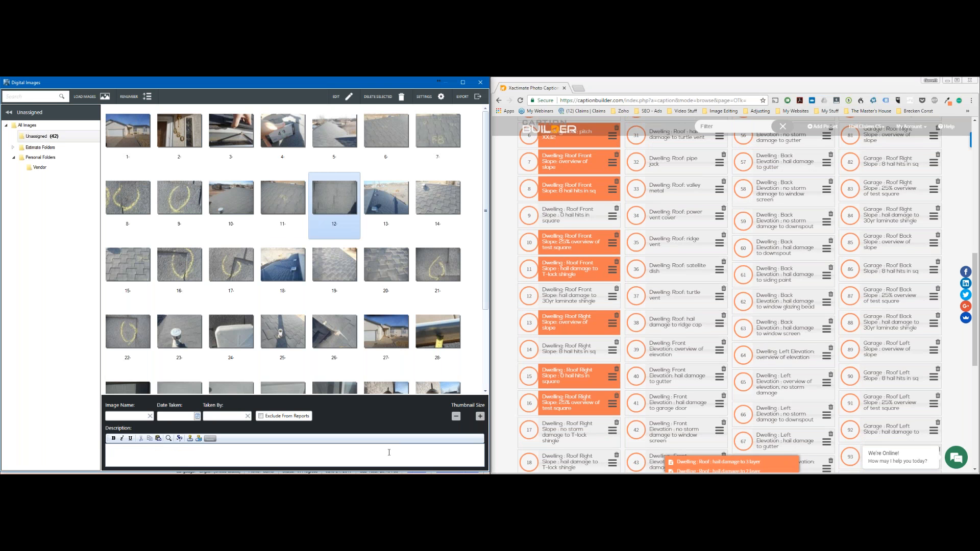
{"action": "left_click", "coordinate": [578, 432]}
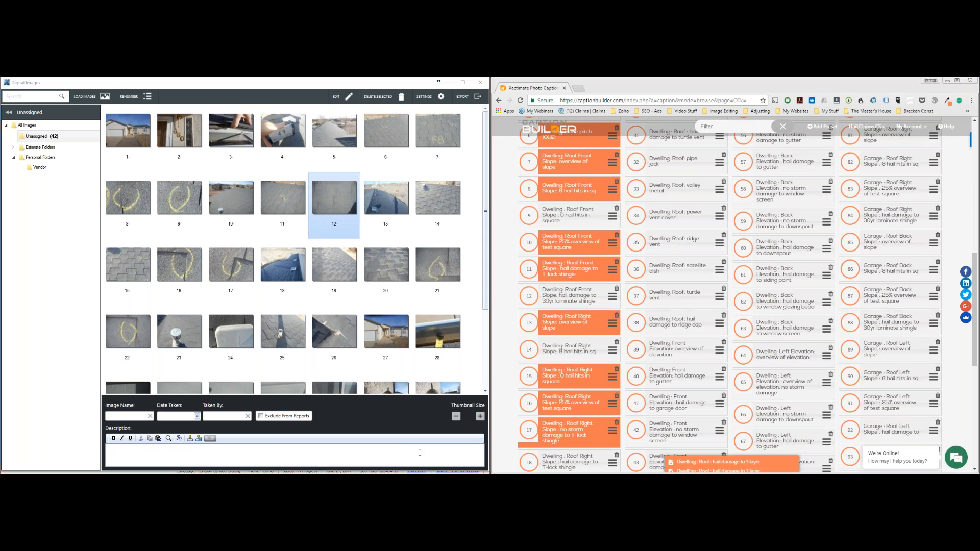
{"action": "left_click", "coordinate": [355, 458]}
{"action": "type", "text": "Dwelling : Roof Right Slope : no storm damage to T-lock shingle"}
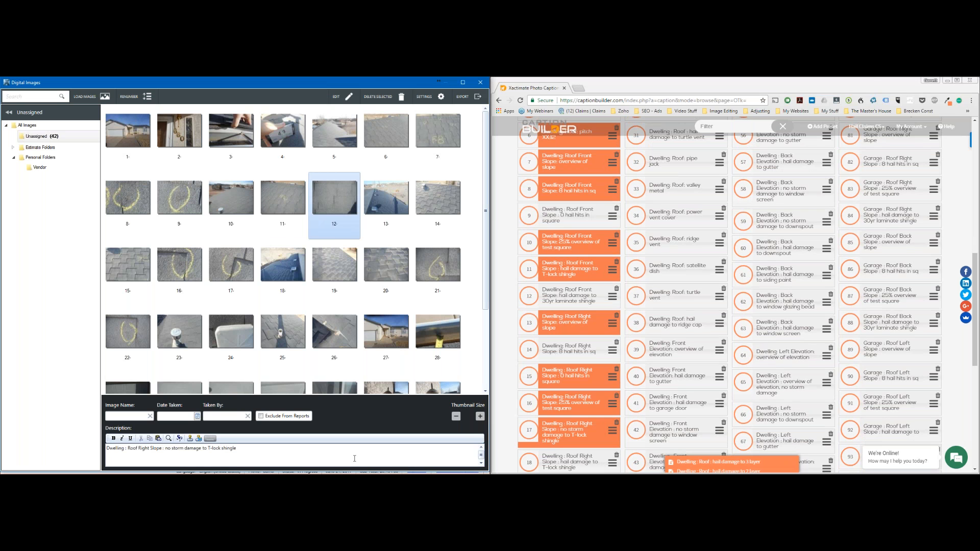
{"action": "key", "text": "Page_Down"}
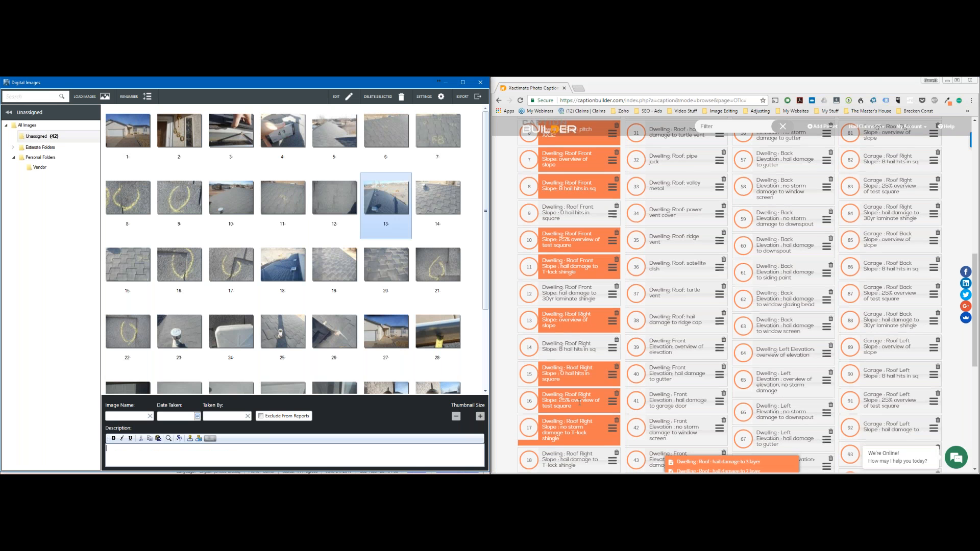
Step: Describe image 13 with the preset caption "Dwelling: Roof Back Slope: overview of slope"
{"action": "scroll", "coordinate": [748, 296], "scroll_direction": "down", "scroll_amount": 3}
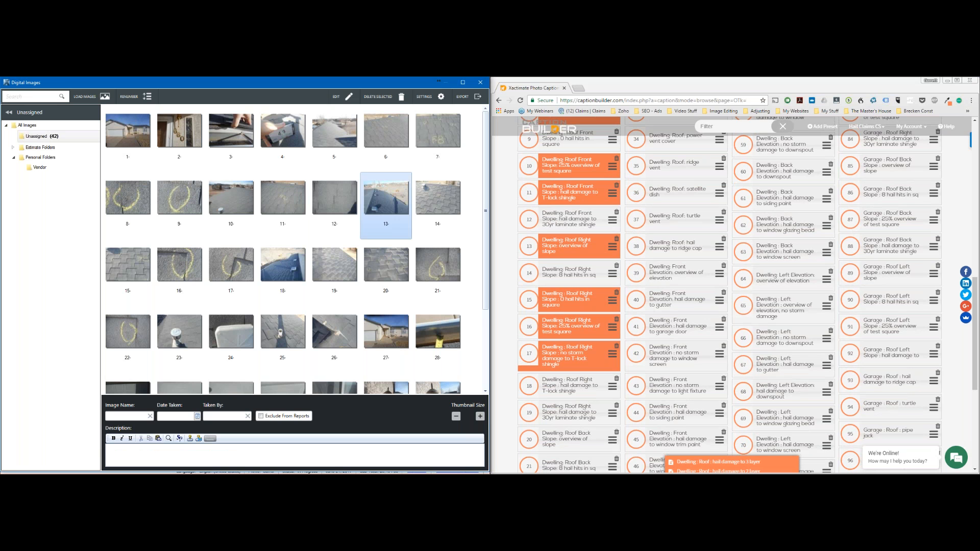
{"action": "left_click", "coordinate": [578, 439]}
{"action": "left_click", "coordinate": [375, 453]}
{"action": "type", "text": "Dwelling: Roof Back Slope: overview of slope"}
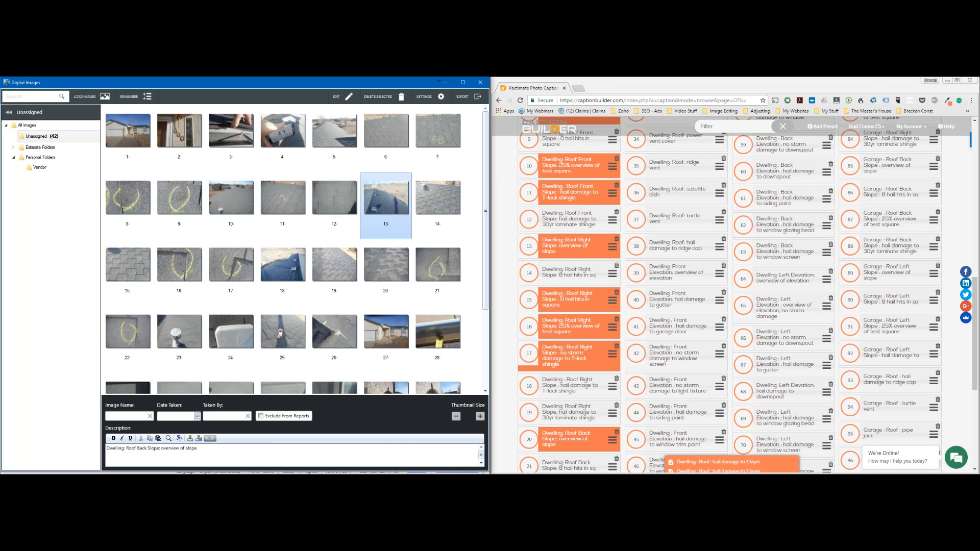
Step: Select all the images to clear their descriptions and return to image 1
{"action": "scroll", "coordinate": [361, 299], "scroll_direction": "down", "scroll_amount": 3}
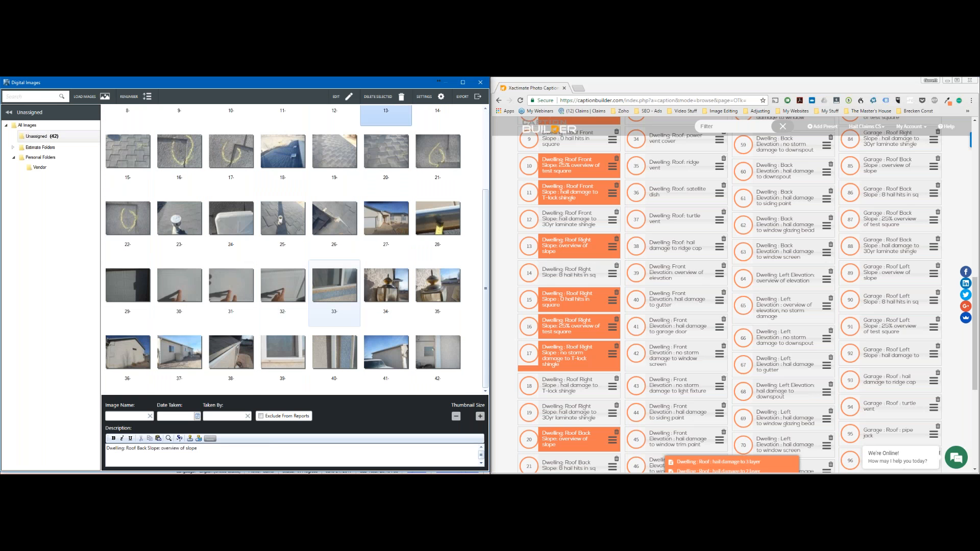
{"action": "scroll", "coordinate": [334, 327], "scroll_direction": "up", "scroll_amount": 3}
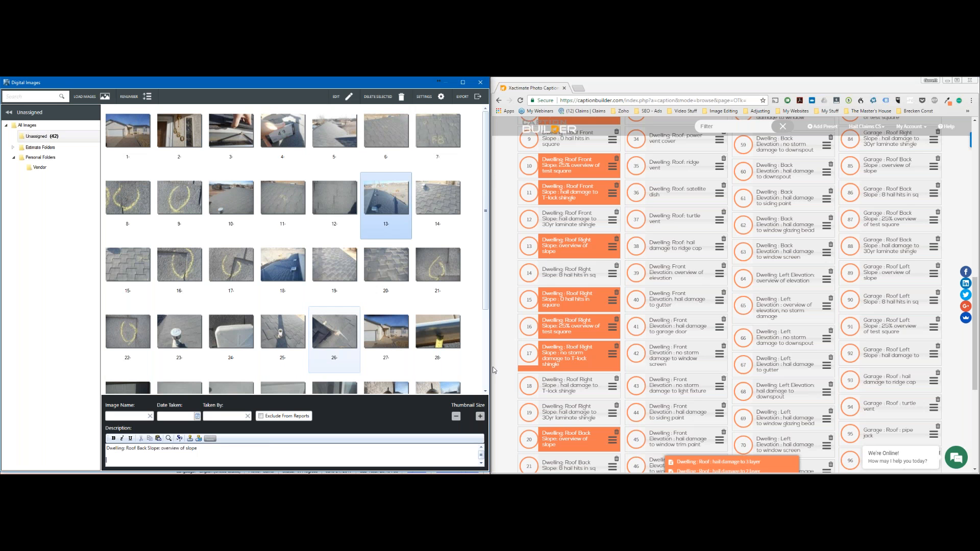
{"action": "key", "text": "ctrl+a"}
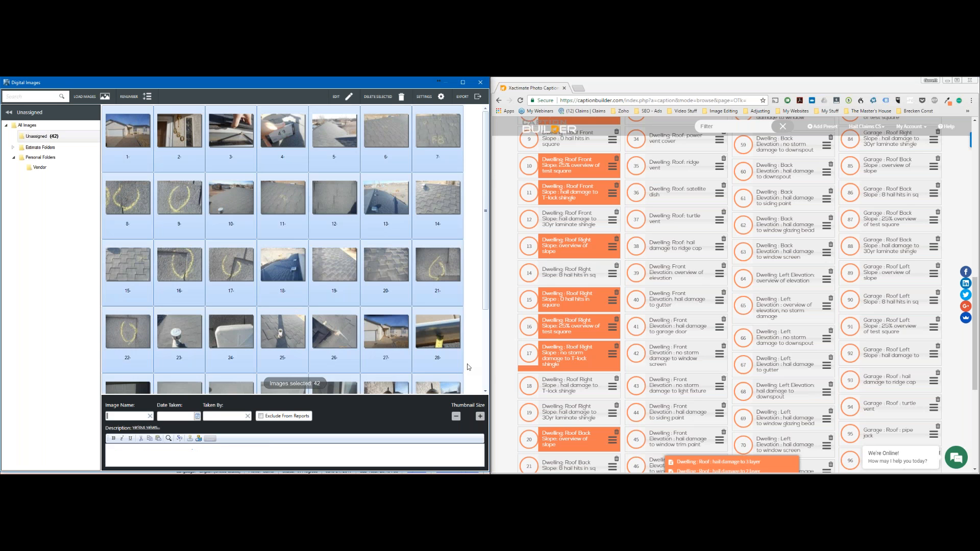
{"action": "left_click", "coordinate": [132, 136]}
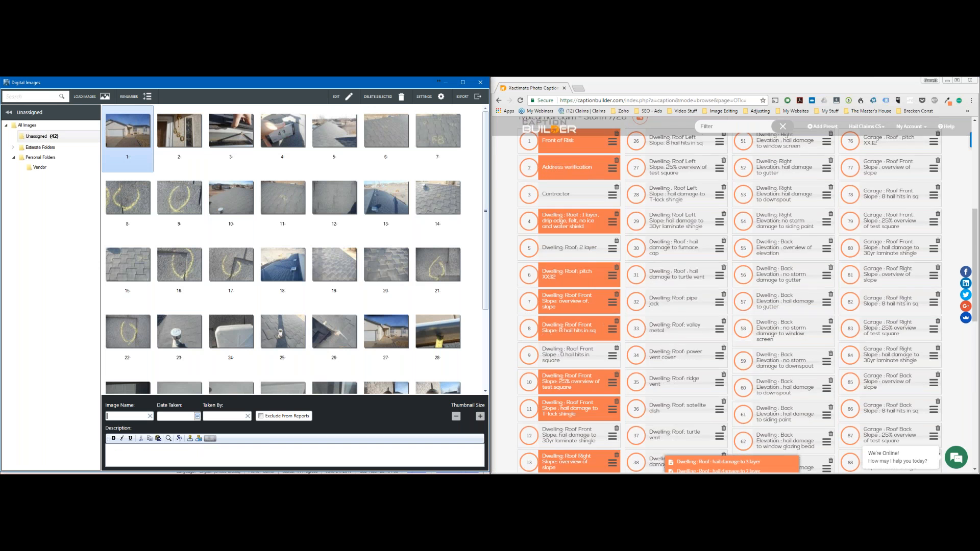
Step: Add a new caption preset named "Common hail claim" with the description "webinar"
{"action": "scroll", "coordinate": [707, 325], "scroll_direction": "up", "scroll_amount": 8}
{"action": "scroll", "coordinate": [695, 284], "scroll_direction": "down", "scroll_amount": 1}
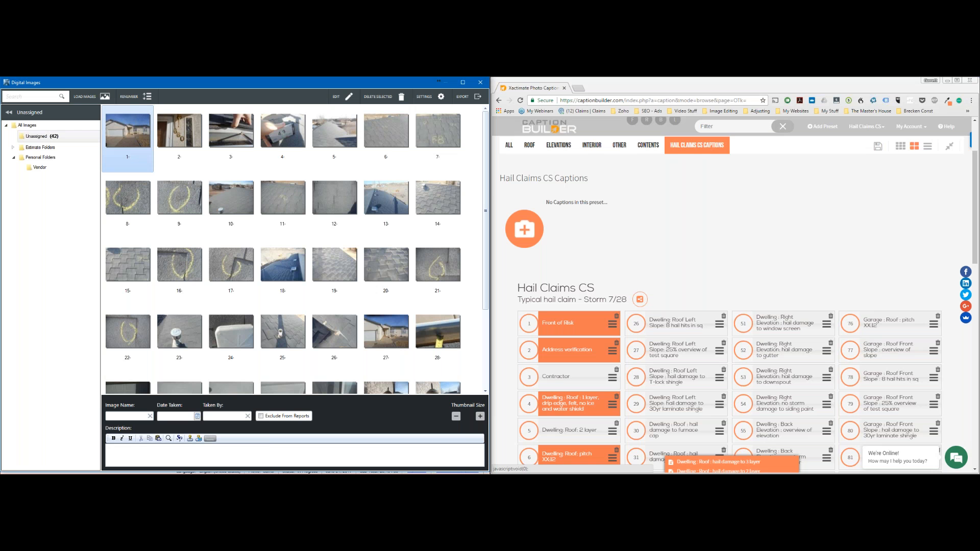
{"action": "left_click", "coordinate": [822, 126]}
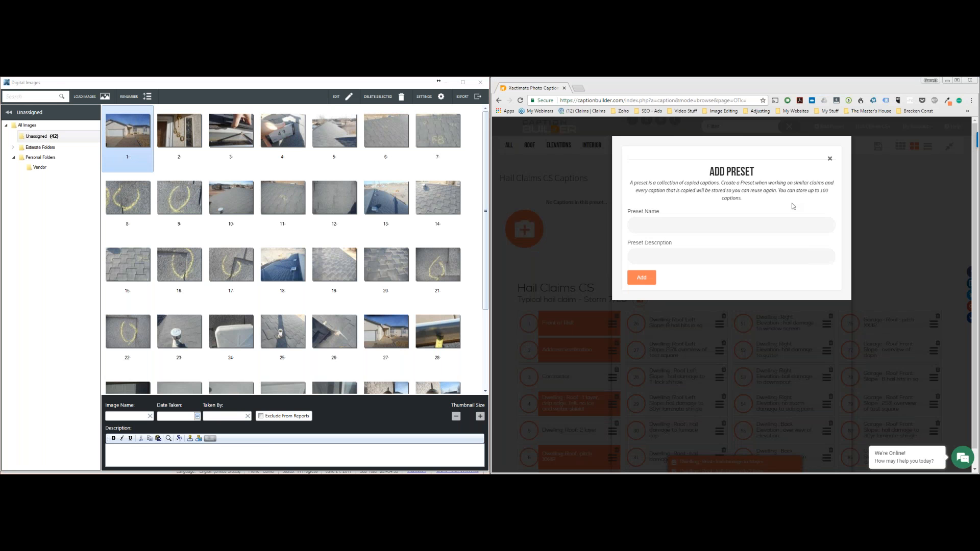
{"action": "left_click", "coordinate": [791, 225]}
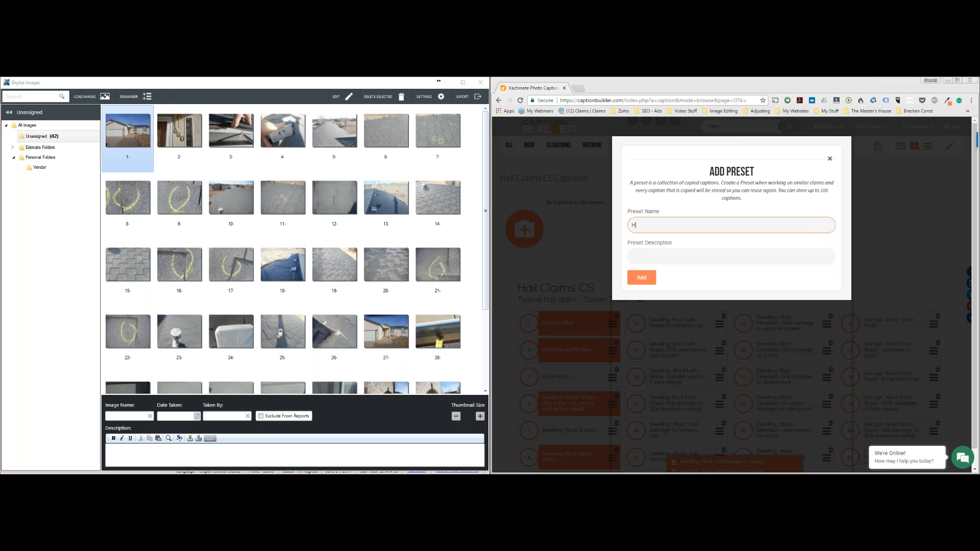
{"action": "type", "text": "Common hail claim"}
{"action": "key", "text": "Tab"}
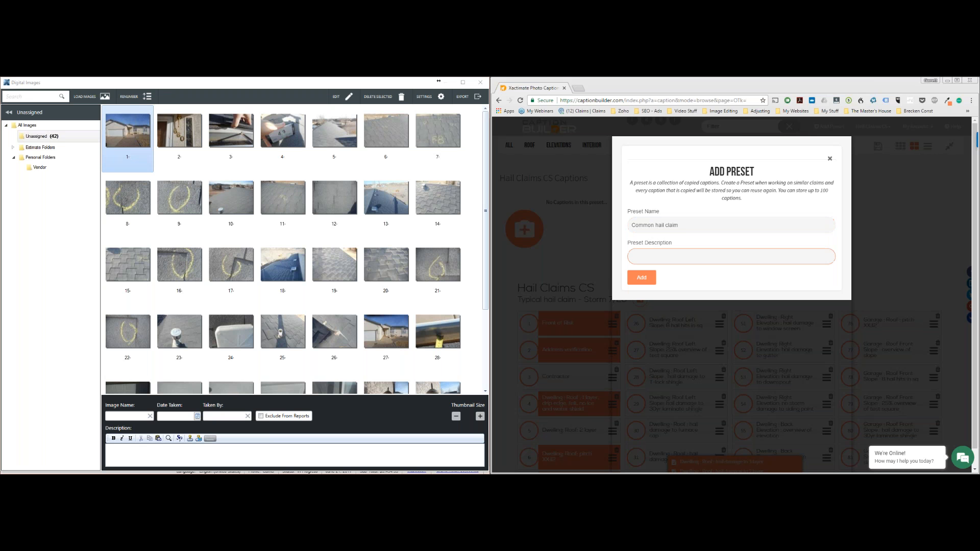
{"action": "type", "text": "webinar"}
{"action": "key", "text": "Return"}
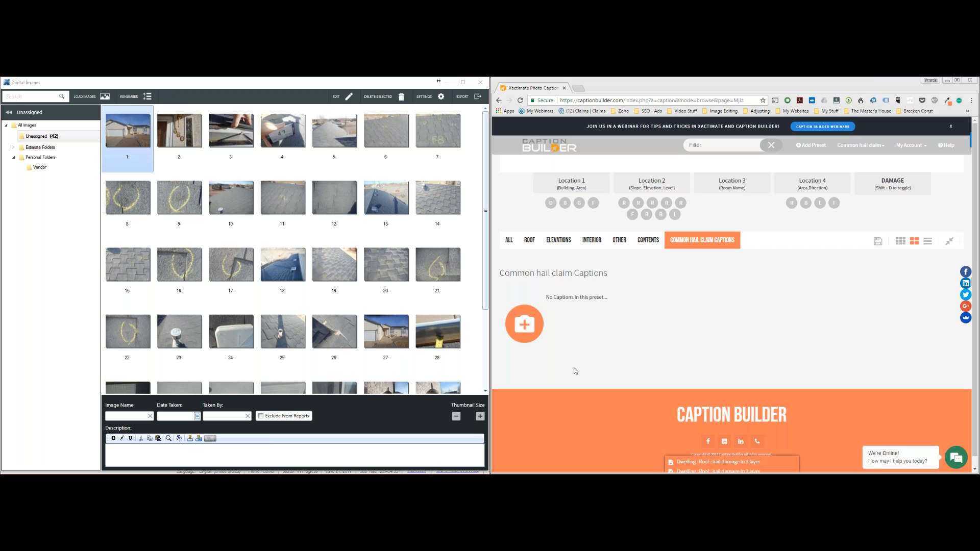
{"action": "scroll", "coordinate": [637, 348], "scroll_direction": "down", "scroll_amount": 1}
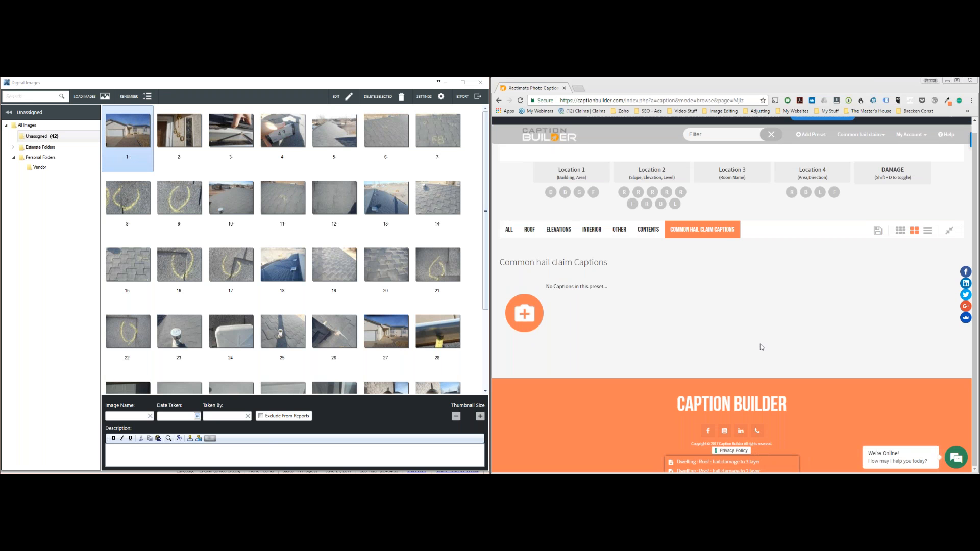
{"action": "scroll", "coordinate": [830, 342], "scroll_direction": "up", "scroll_amount": 1}
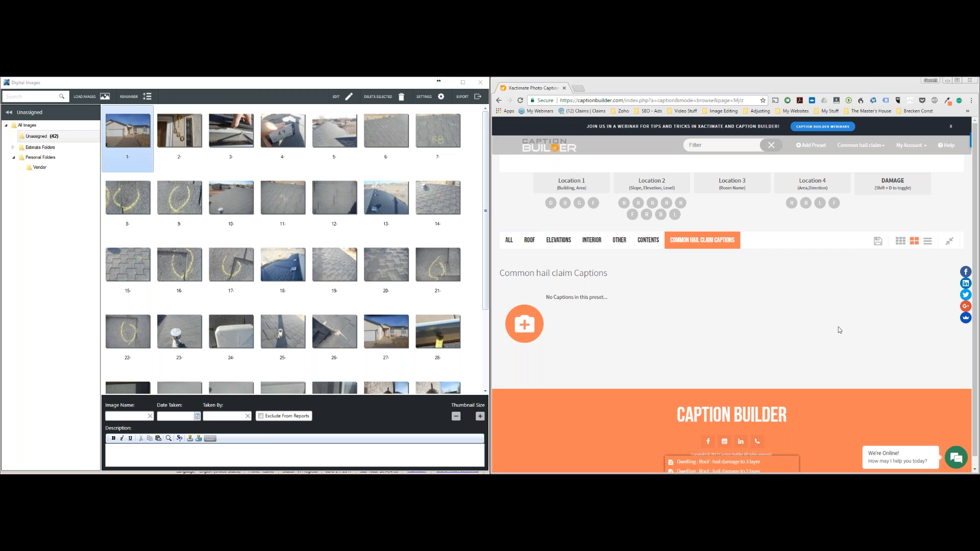
Step: Make "Common hail claim" the active preset and show the Roof captions
{"action": "left_click", "coordinate": [861, 146]}
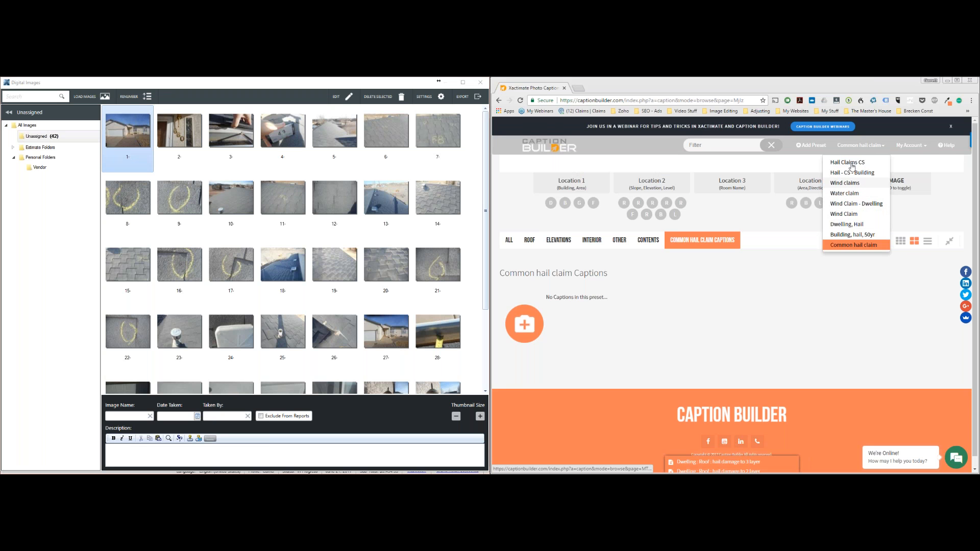
{"action": "left_click", "coordinate": [852, 247]}
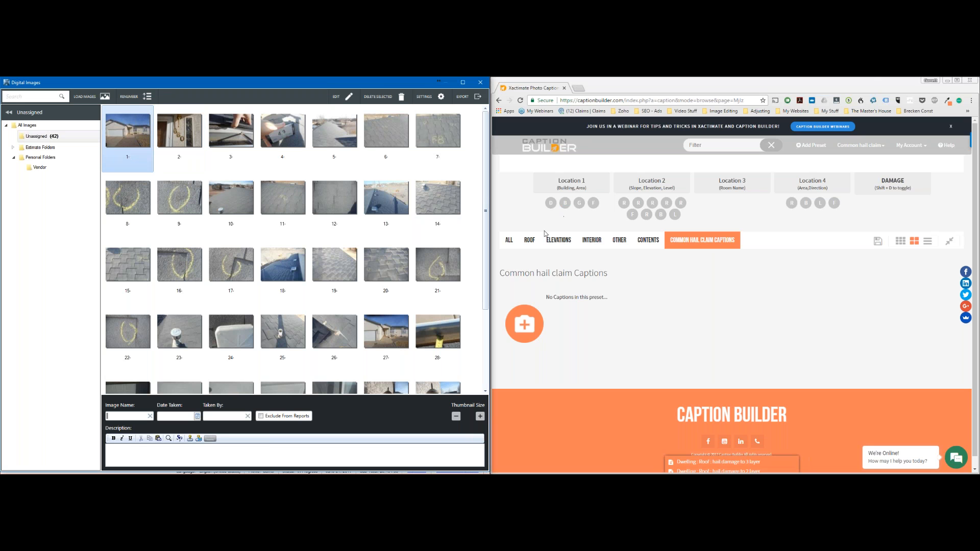
{"action": "left_click", "coordinate": [530, 240]}
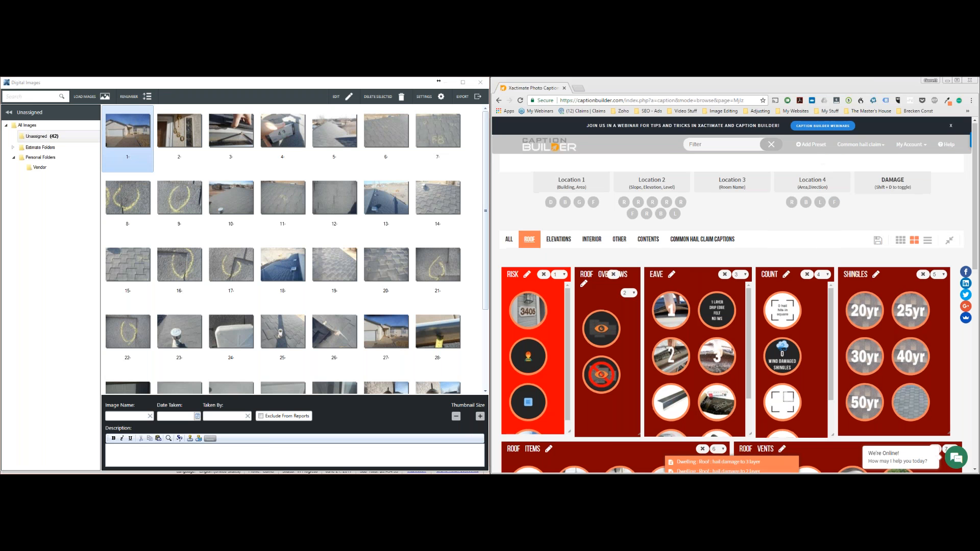
Step: Describe image 1 with the preset caption "Front of Risk"
{"action": "scroll", "coordinate": [735, 306], "scroll_direction": "down", "scroll_amount": 2}
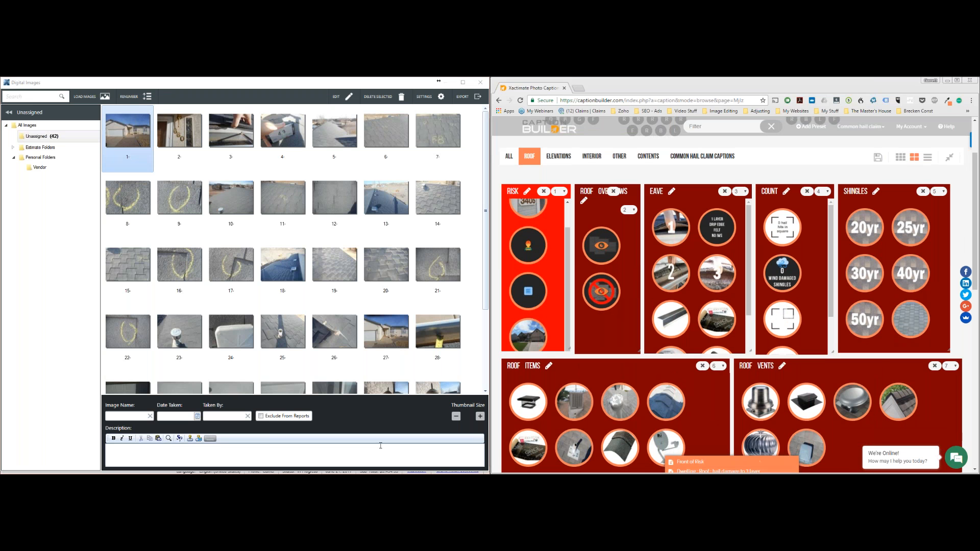
{"action": "left_click", "coordinate": [375, 444]}
{"action": "type", "text": "Front of Risk"}
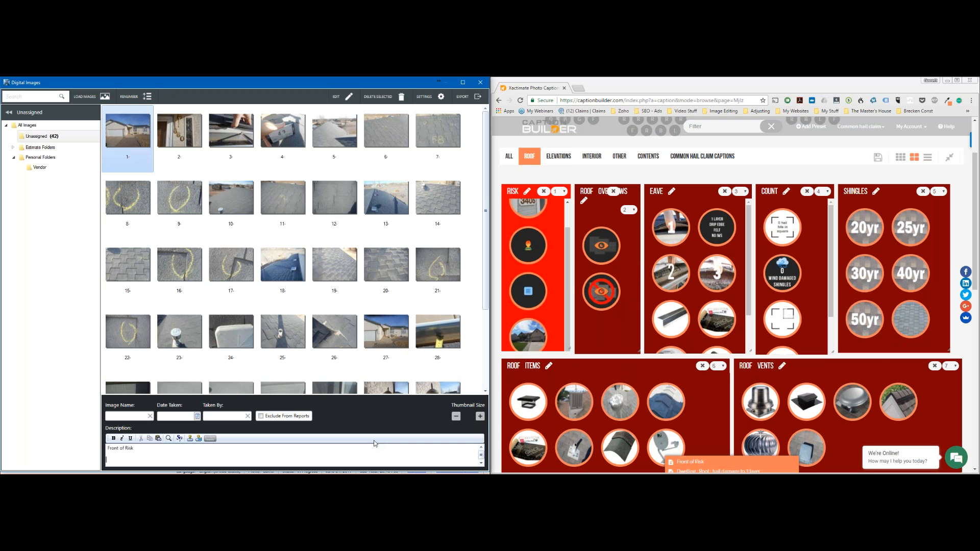
Step: Describe image 2 with the preset caption "Address verification"
{"action": "key", "text": "Page_Down"}
{"action": "left_click", "coordinate": [528, 207]}
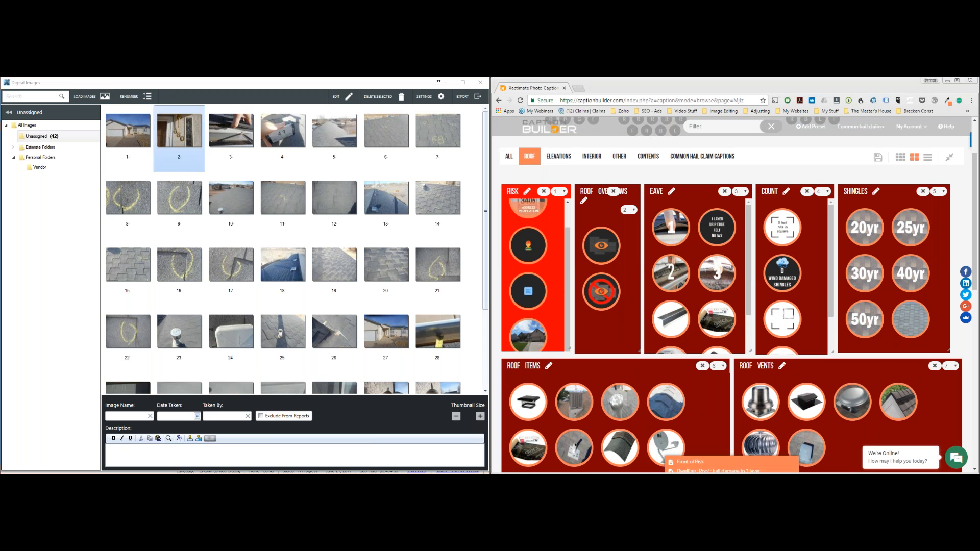
{"action": "left_click", "coordinate": [375, 452]}
{"action": "type", "text": "Address verification"}
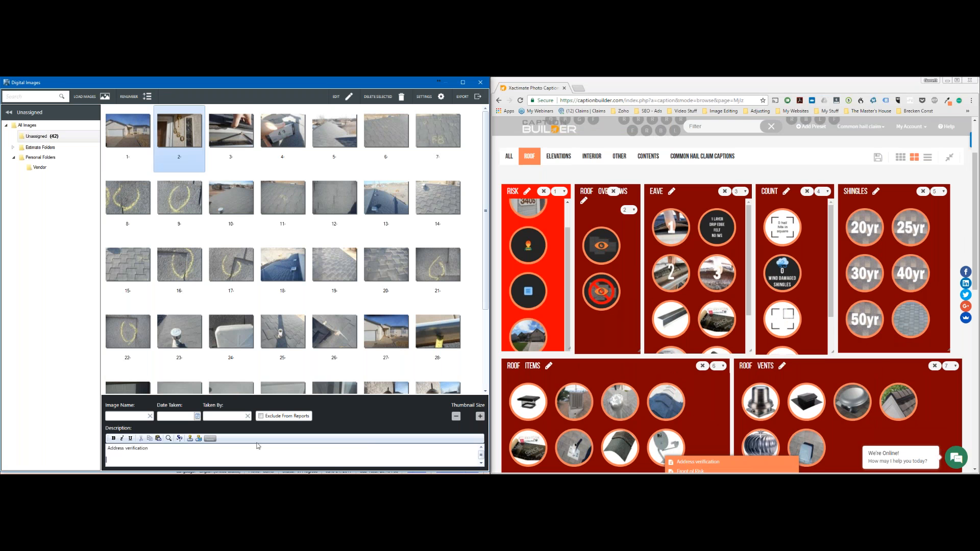
Step: Describe image 3 with the caption "Dwelling : Roof : 1 layer, drip edge, felt, no ice and water shield"
{"action": "key", "text": "Page_Down"}
{"action": "scroll", "coordinate": [611, 274], "scroll_direction": "up", "scroll_amount": 2}
{"action": "left_click", "coordinate": [551, 203]}
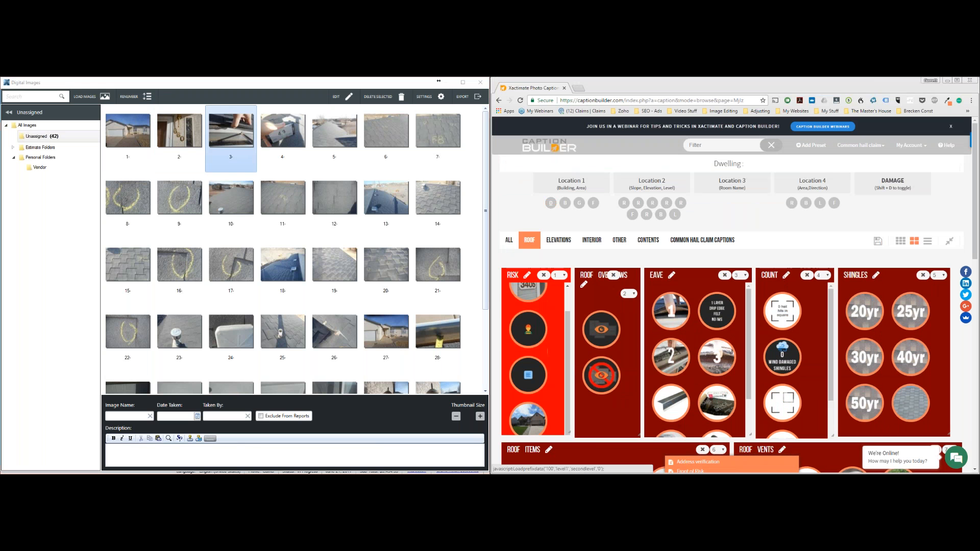
{"action": "left_click", "coordinate": [624, 203]}
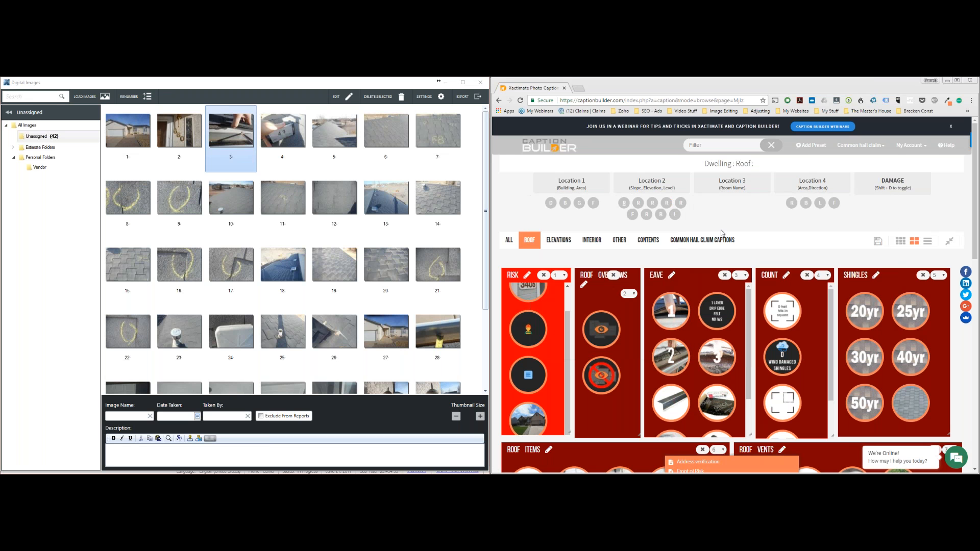
{"action": "left_click", "coordinate": [718, 310]}
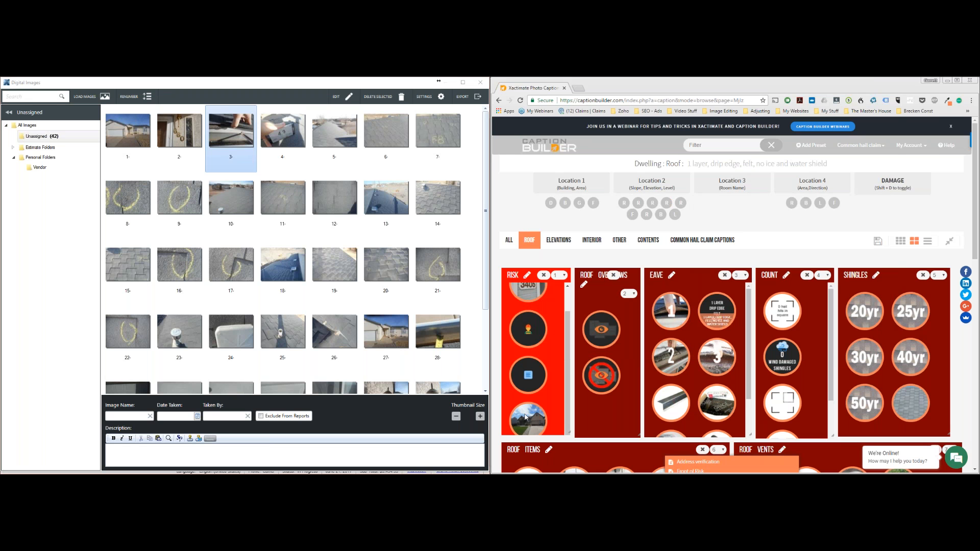
{"action": "left_click", "coordinate": [367, 463]}
{"action": "type", "text": "Dwelling : Roof : 1 layer, drip edge, felt, no ice and water shield"}
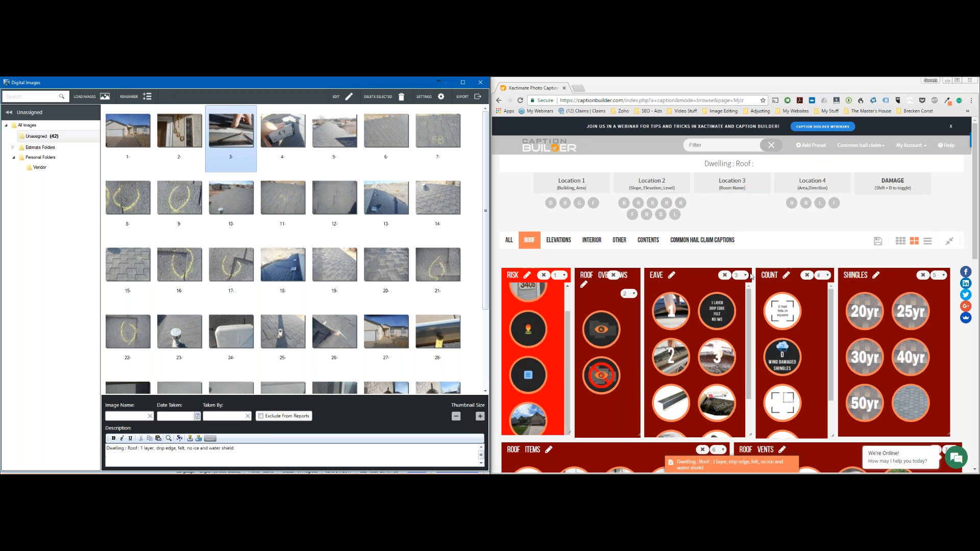
Step: Describe image 4 with the caption "Dwelling : Roof : pitch XX:12" and replace its XX placeholder with the pitch value
{"action": "scroll", "coordinate": [756, 349], "scroll_direction": "down", "scroll_amount": 4}
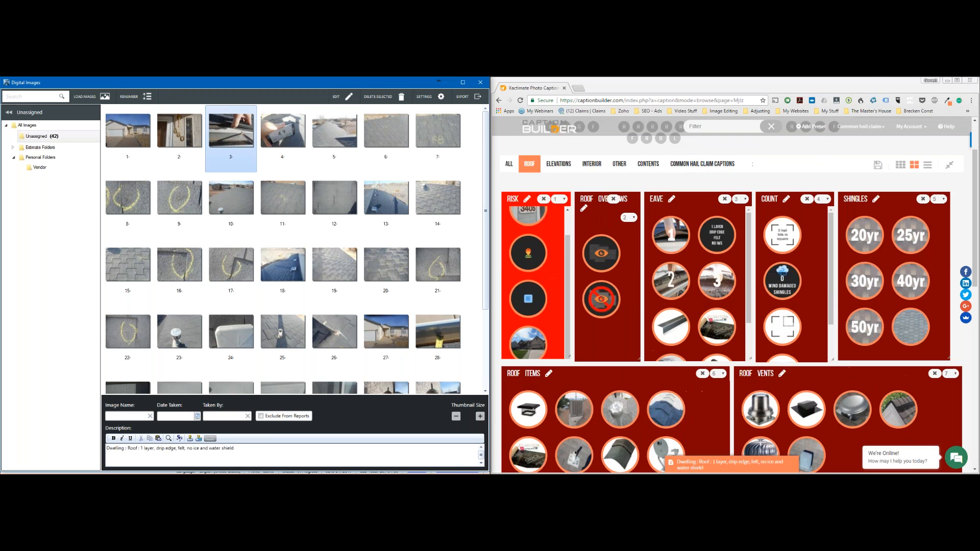
{"action": "scroll", "coordinate": [687, 380], "scroll_direction": "down", "scroll_amount": 8}
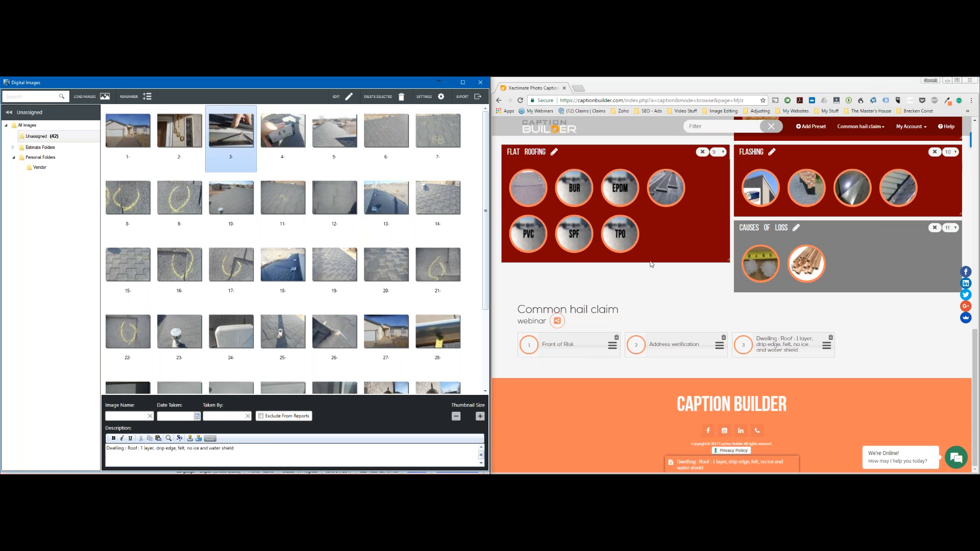
{"action": "scroll", "coordinate": [651, 264], "scroll_direction": "up", "scroll_amount": 10}
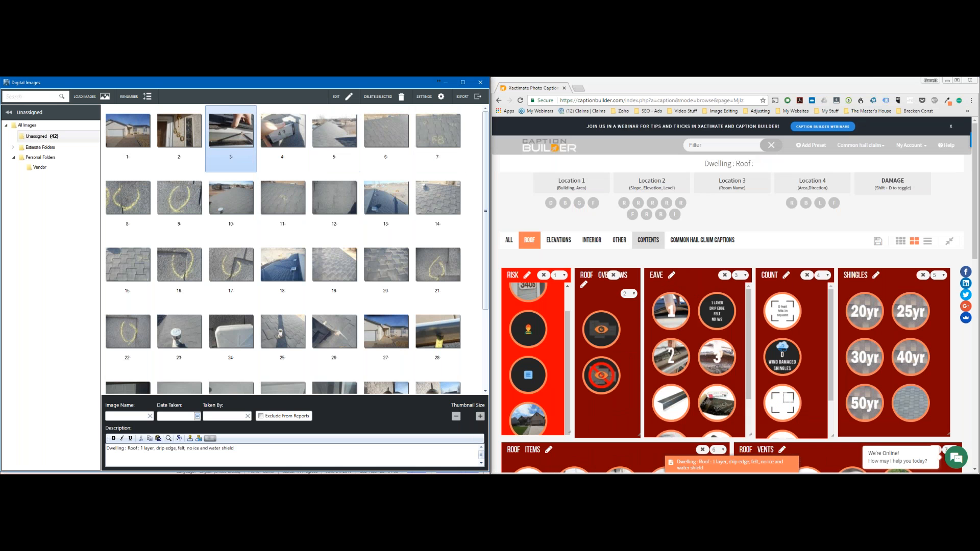
{"action": "scroll", "coordinate": [689, 381], "scroll_direction": "down", "scroll_amount": 2}
{"action": "left_click", "coordinate": [670, 423]}
{"action": "left_click", "coordinate": [334, 454]}
{"action": "key", "text": "Page_Down"}
{"action": "type", "text": "Dwelling : Roof : pitch XX:12"}
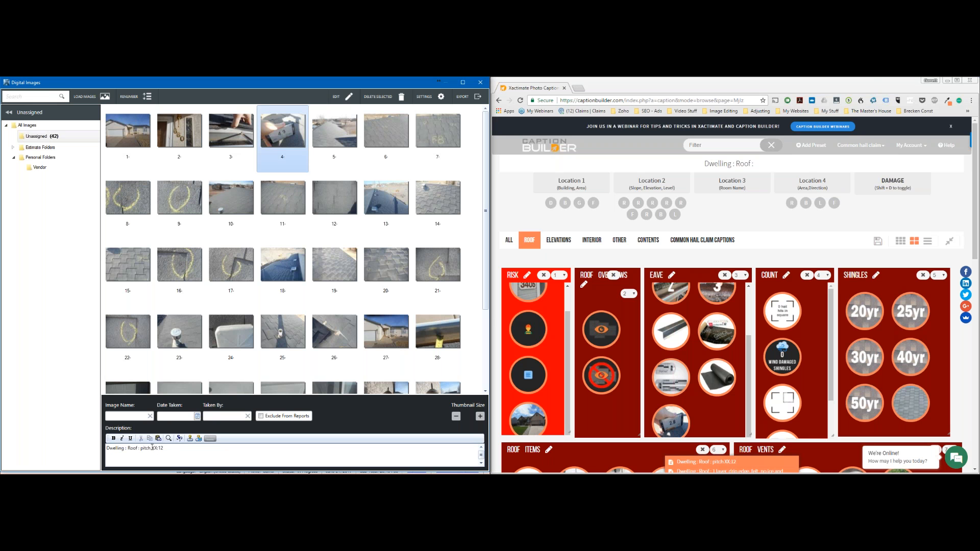
{"action": "double_click", "coordinate": [152, 448]}
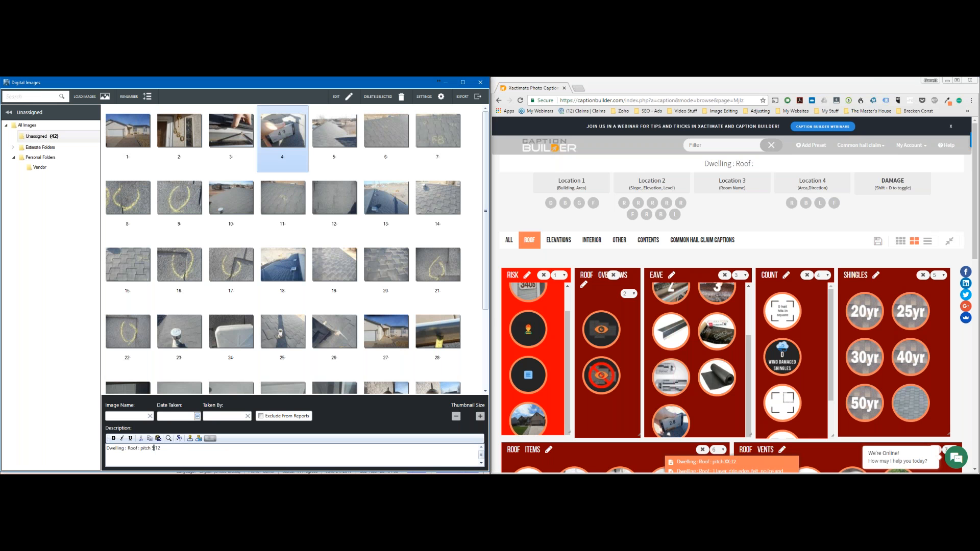
Step: Caption image 5 as "Dwelling : Roof Front Slope : overview of slope"
{"action": "key", "text": "Page_Down"}
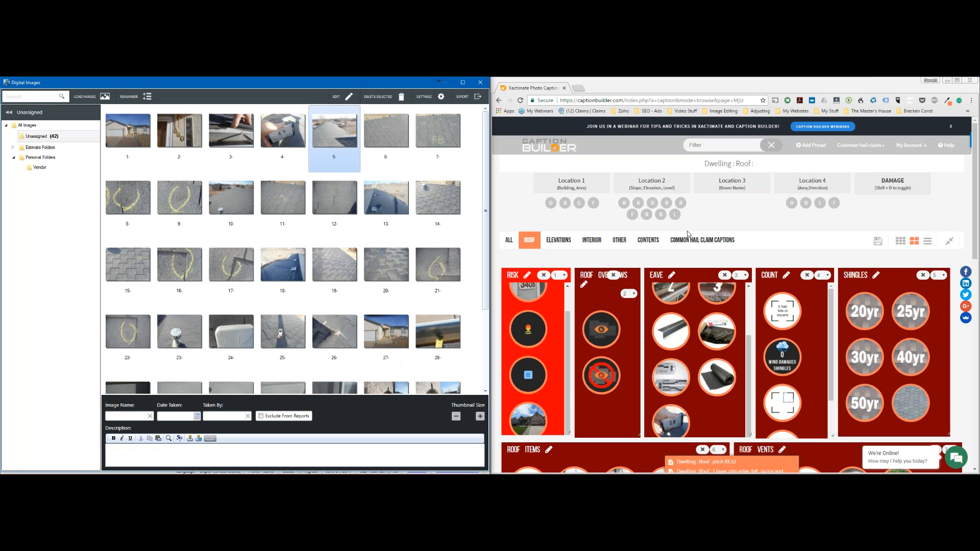
{"action": "left_click", "coordinate": [638, 204]}
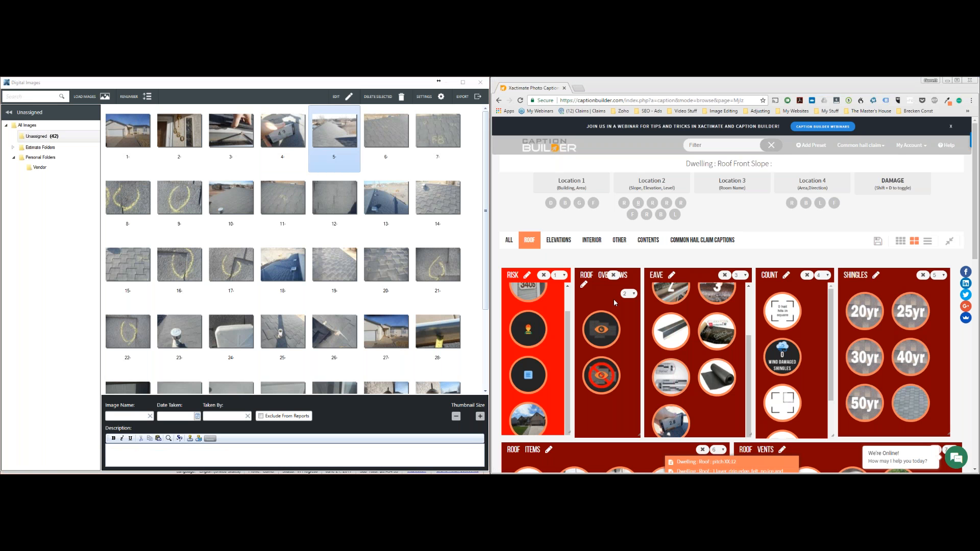
{"action": "left_click", "coordinate": [603, 323]}
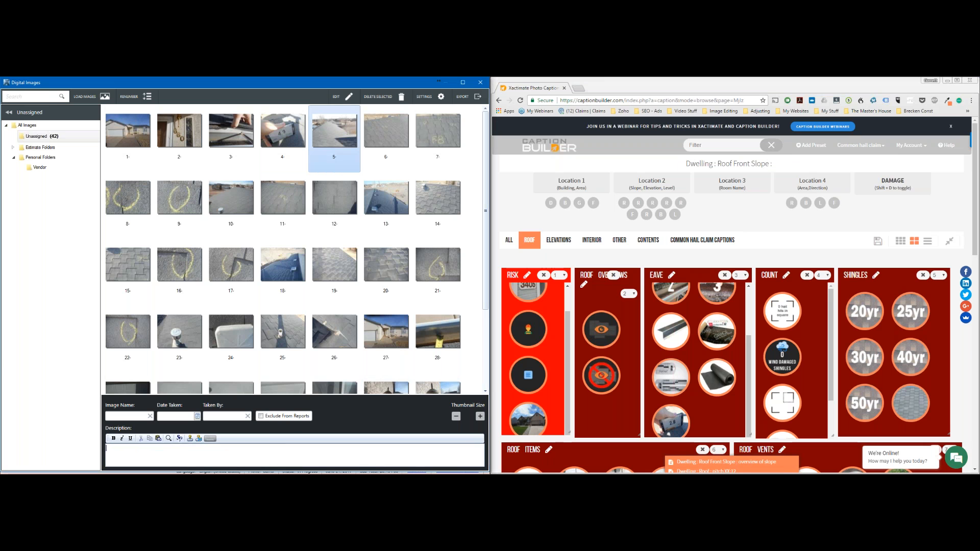
Step: Caption image 6 with the front slope's hail hits in the square and image 7 as "Dwelling : Roof Front Slope : 25% overview of test square"
{"action": "key", "text": "Right"}
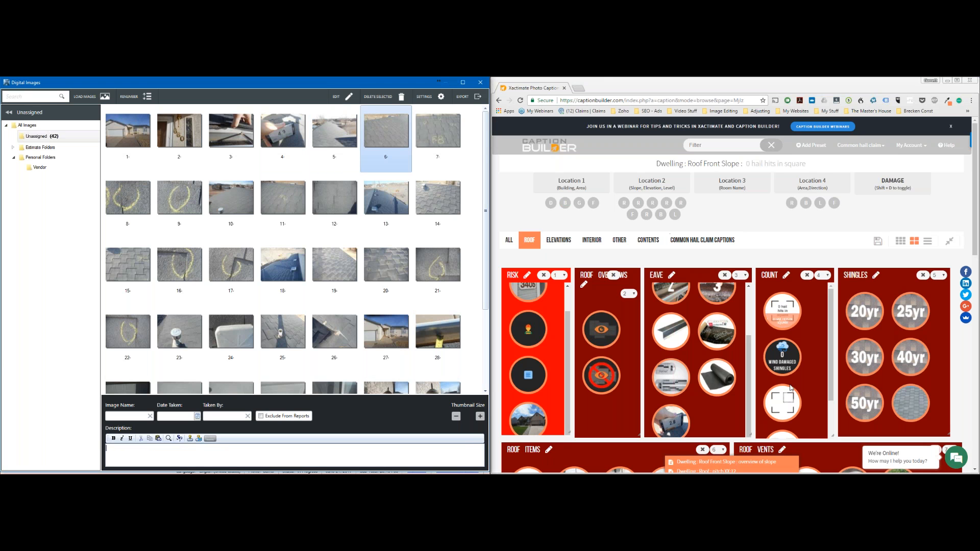
{"action": "left_click", "coordinate": [779, 420]}
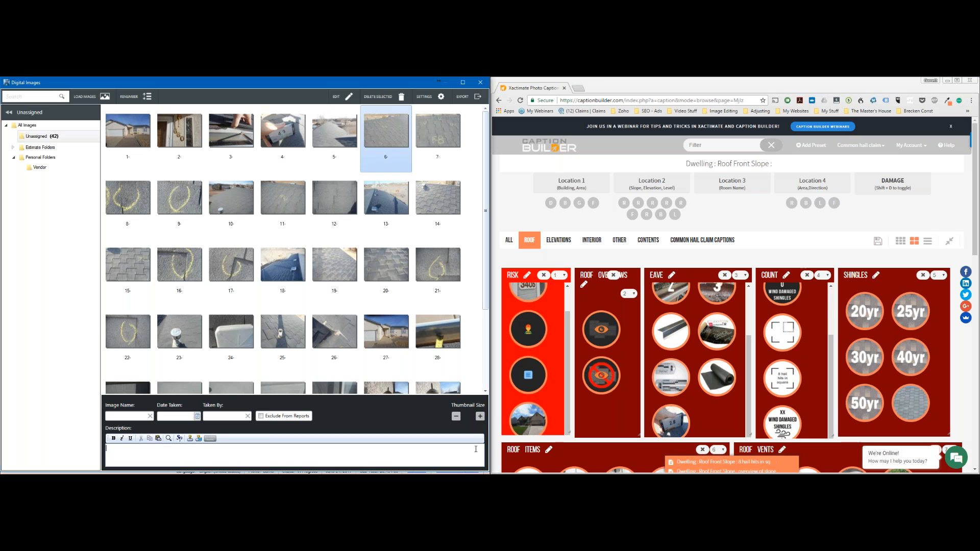
{"action": "key", "text": "Right"}
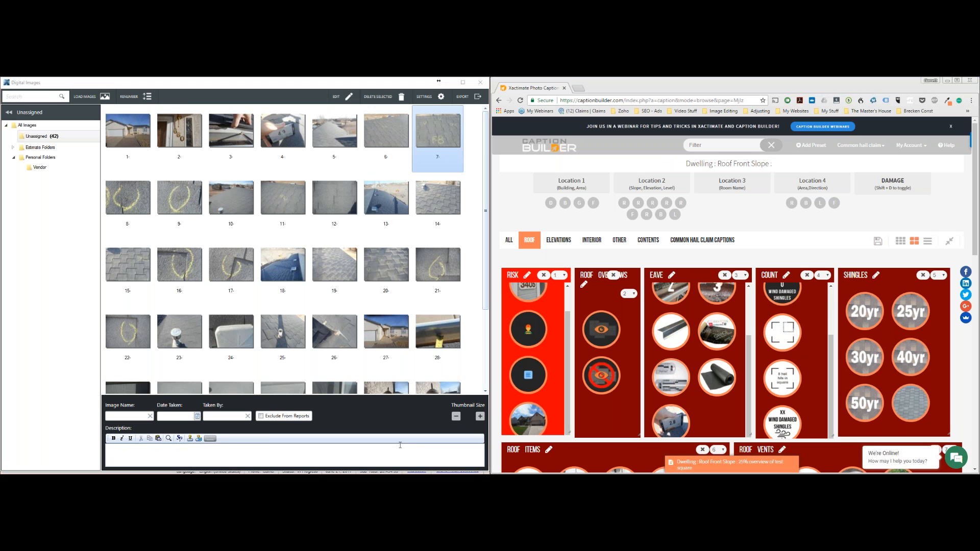
Step: Describe image 8 with the caption "Dwelling : Roof Front Slope : hail damage to T-lock shingle"
{"action": "key", "text": "Right"}
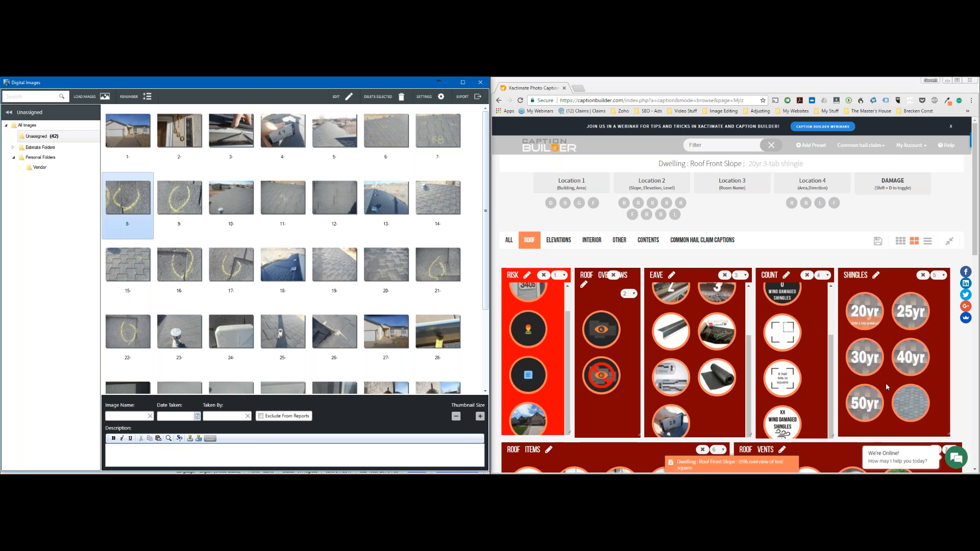
{"action": "left_click", "coordinate": [913, 402]}
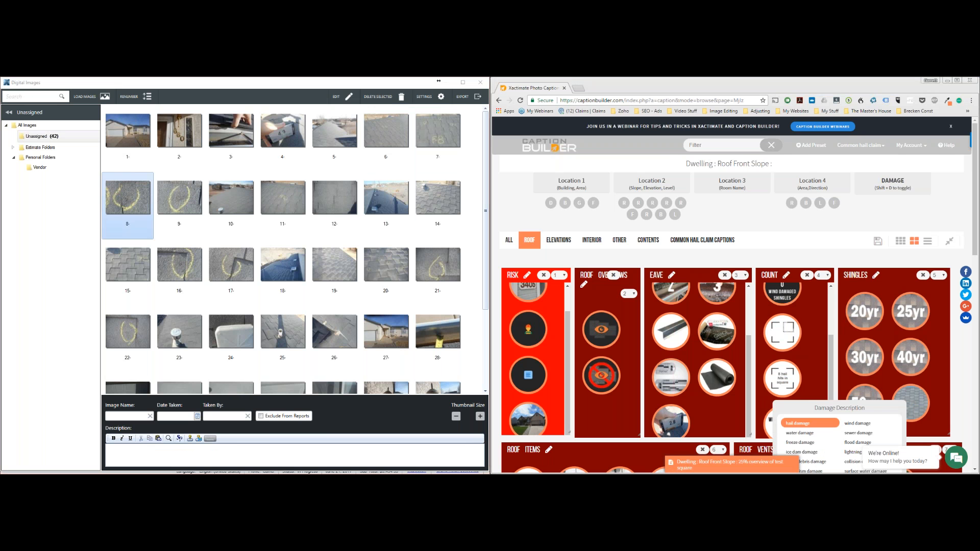
{"action": "left_click", "coordinate": [810, 423]}
{"action": "left_click", "coordinate": [322, 440]}
{"action": "type", "text": "Dwelling : Roof Front Slope : hail damage to T-lock shingle"}
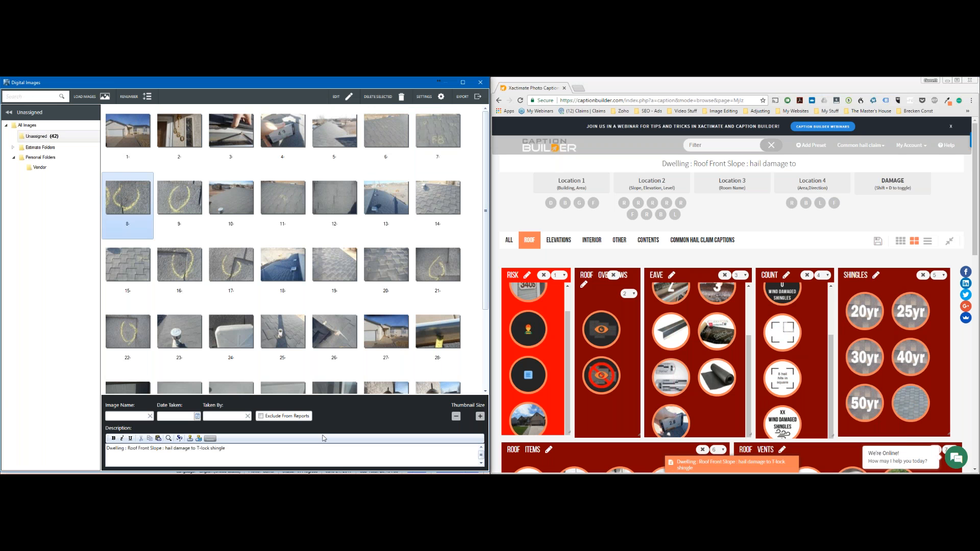
Step: Caption image 10 as "Dwelling : Roof Right Slope : overview of slope" and image 11 as "Dwelling : Roof Right Slope : 0 hail hits in square"
{"action": "key", "text": "Right"}
{"action": "key", "text": "Right"}
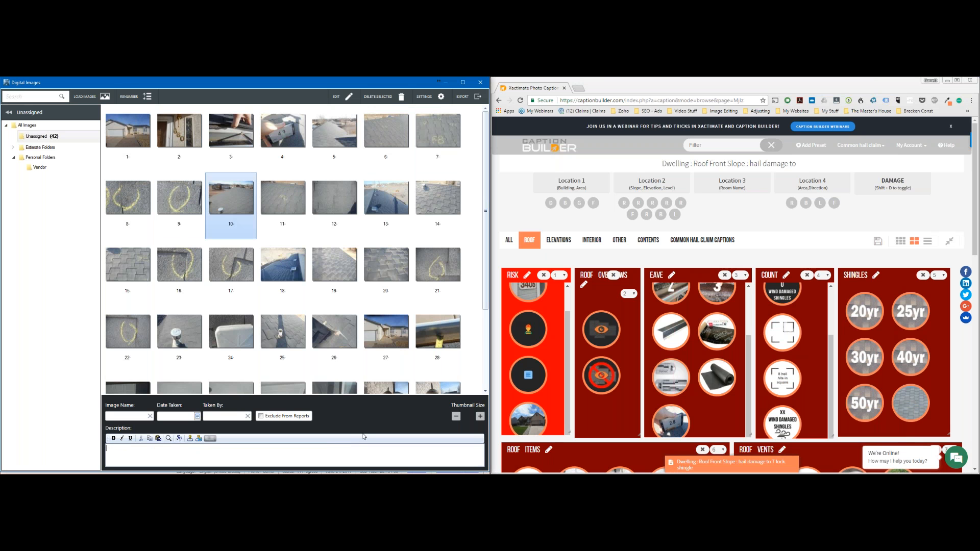
{"action": "left_click", "coordinate": [652, 204]}
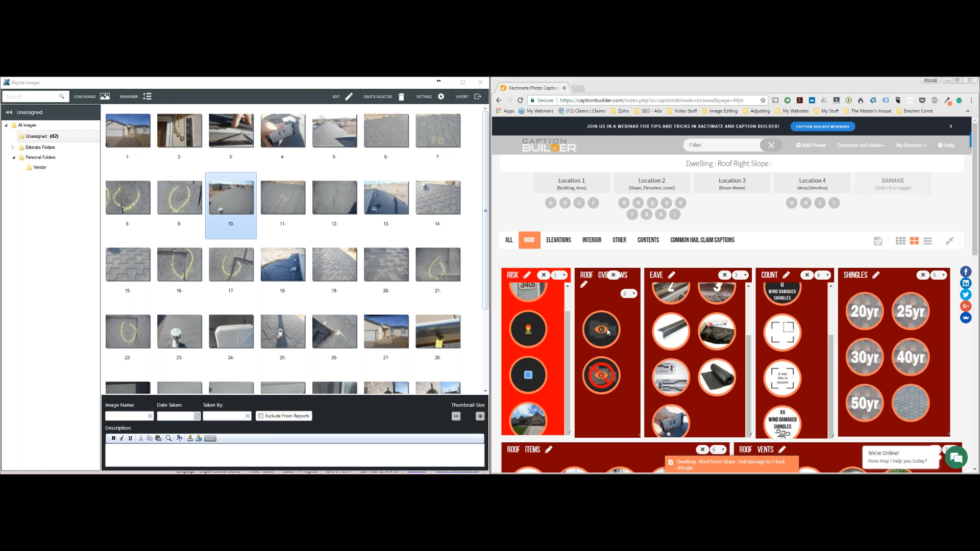
{"action": "left_click", "coordinate": [592, 341]}
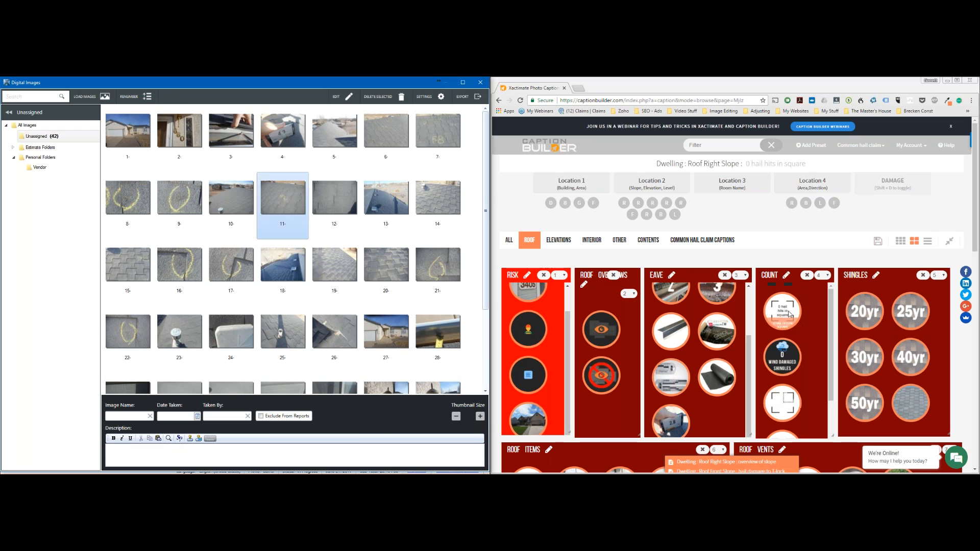
{"action": "left_click", "coordinate": [786, 312]}
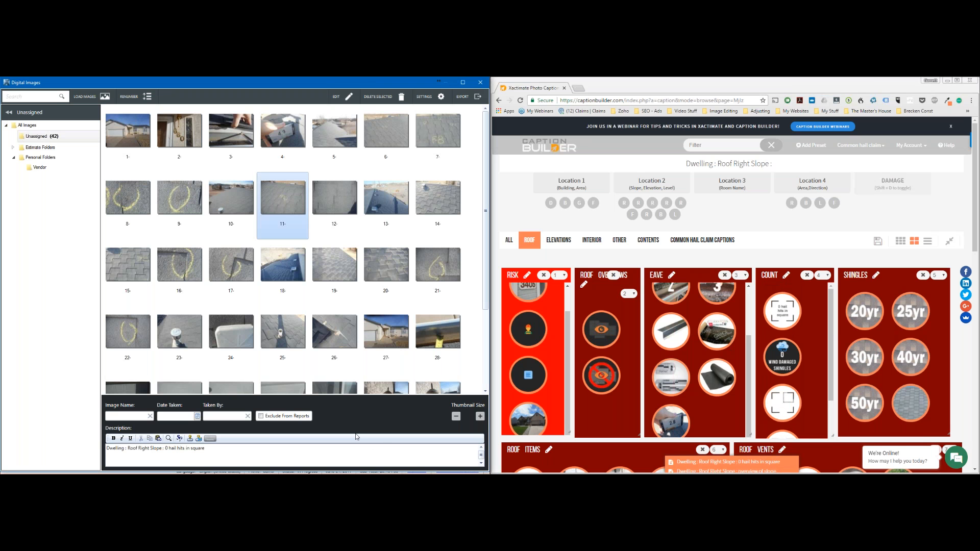
Step: Turn on the damage wording and describe image 12 as "Dwelling : Roof Right Slope : no storm damage to T-lock shingle"
{"action": "left_click", "coordinate": [847, 217]}
{"action": "key", "text": "shift+d"}
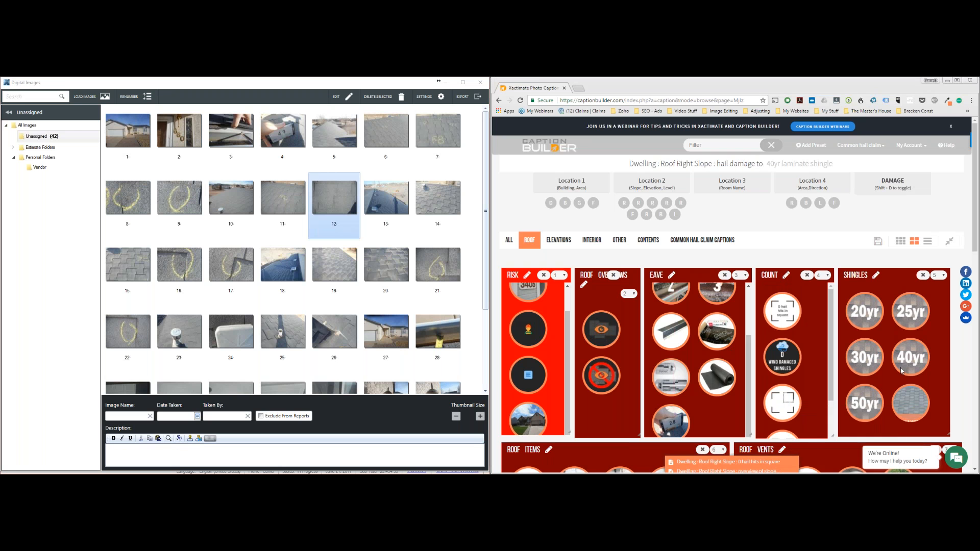
{"action": "scroll", "coordinate": [901, 371], "scroll_direction": "down", "scroll_amount": 3}
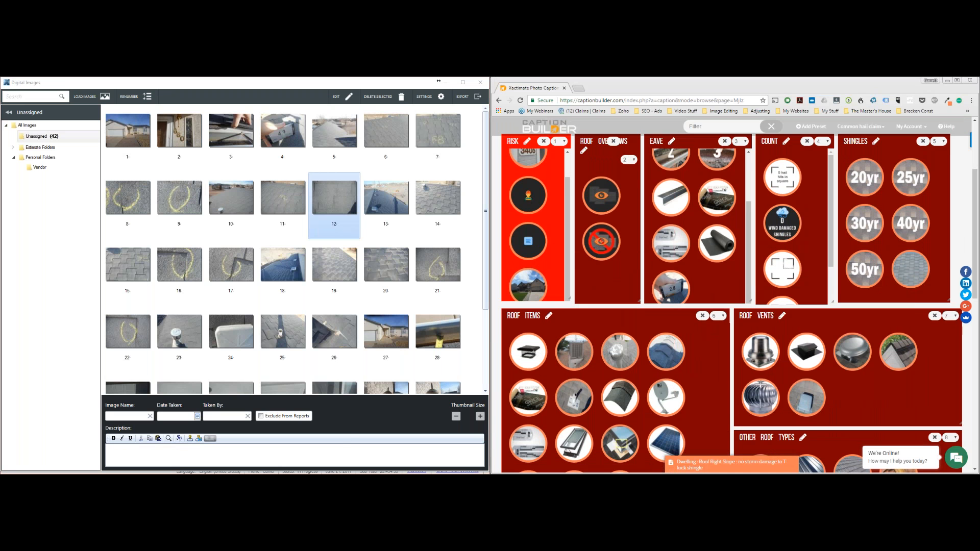
{"action": "left_click", "coordinate": [354, 449]}
{"action": "type", "text": "Dwelling : Roof Right Slope : no storm damage to T-lock shingle"}
Step: Switch the location to the roof back slope, turn off the damage wording and fill in the description of image 13
{"action": "key", "text": "Page_Down"}
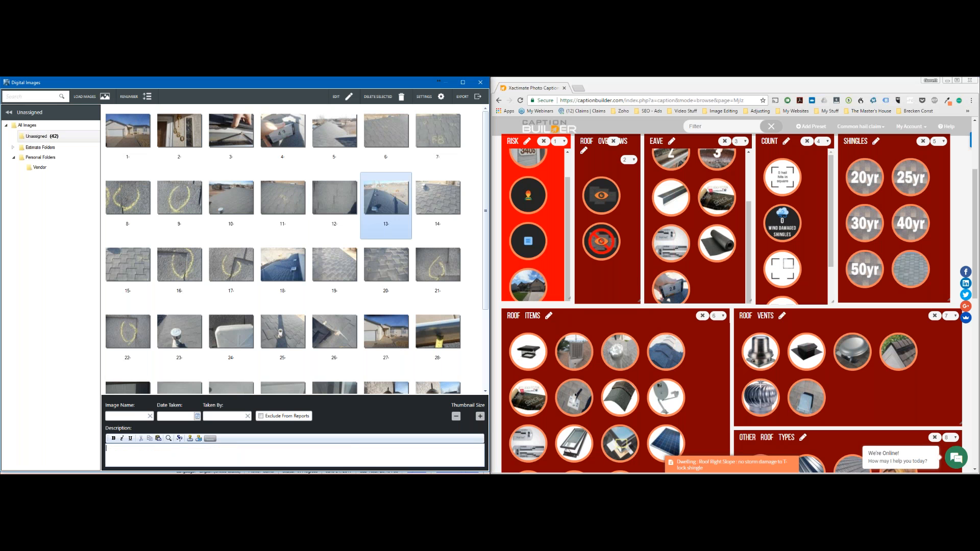
{"action": "scroll", "coordinate": [657, 293], "scroll_direction": "up", "scroll_amount": 3}
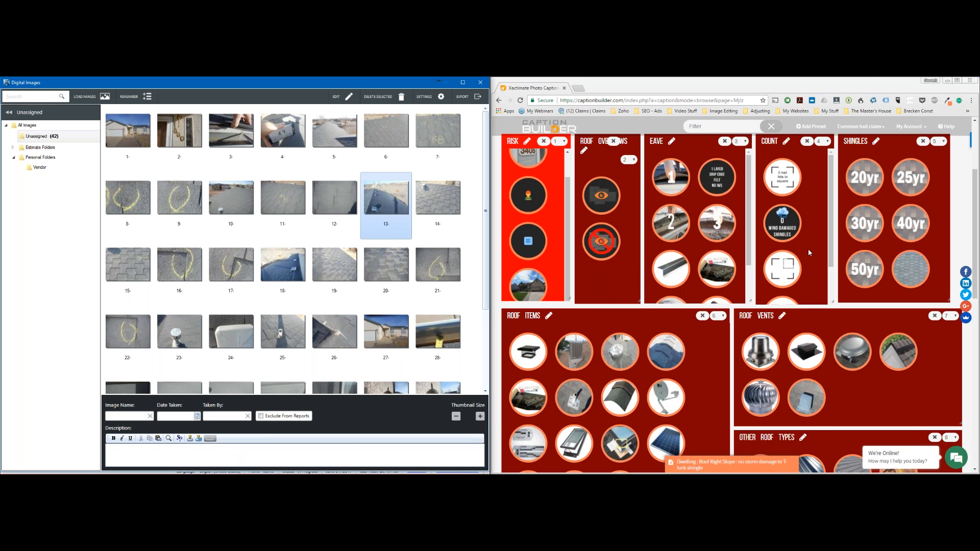
{"action": "left_click", "coordinate": [954, 210]}
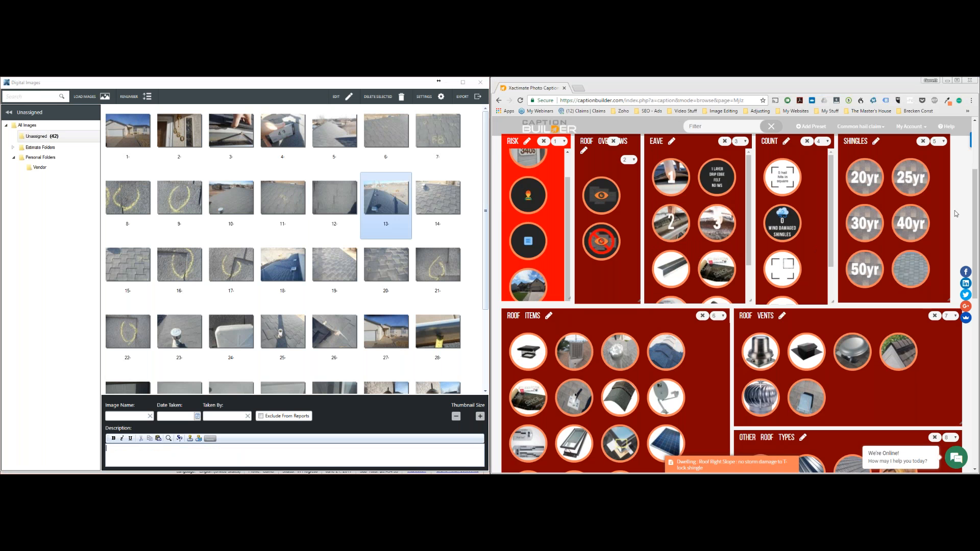
{"action": "scroll", "coordinate": [954, 211], "scroll_direction": "up", "scroll_amount": 3}
{"action": "left_click", "coordinate": [653, 203]}
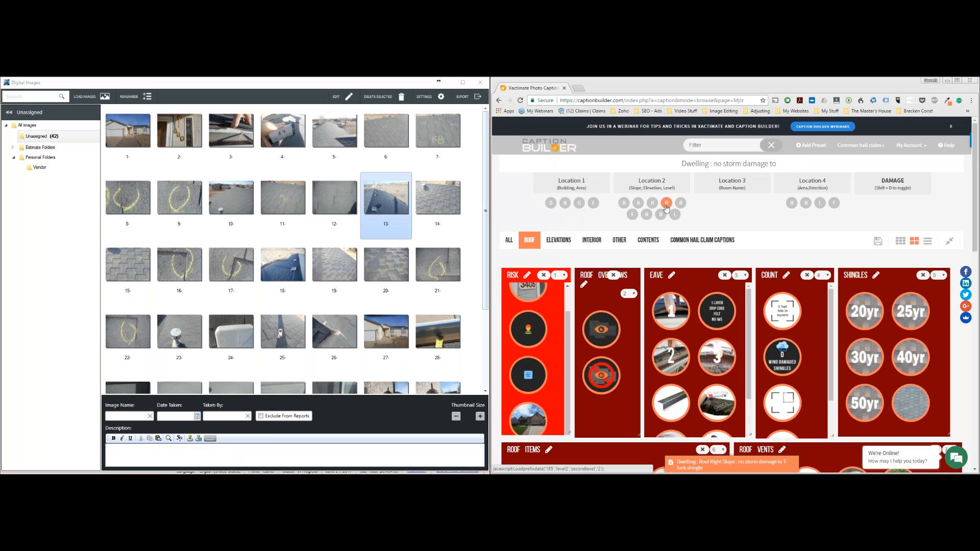
{"action": "key", "text": "shift+d"}
{"action": "left_click", "coordinate": [601, 331]}
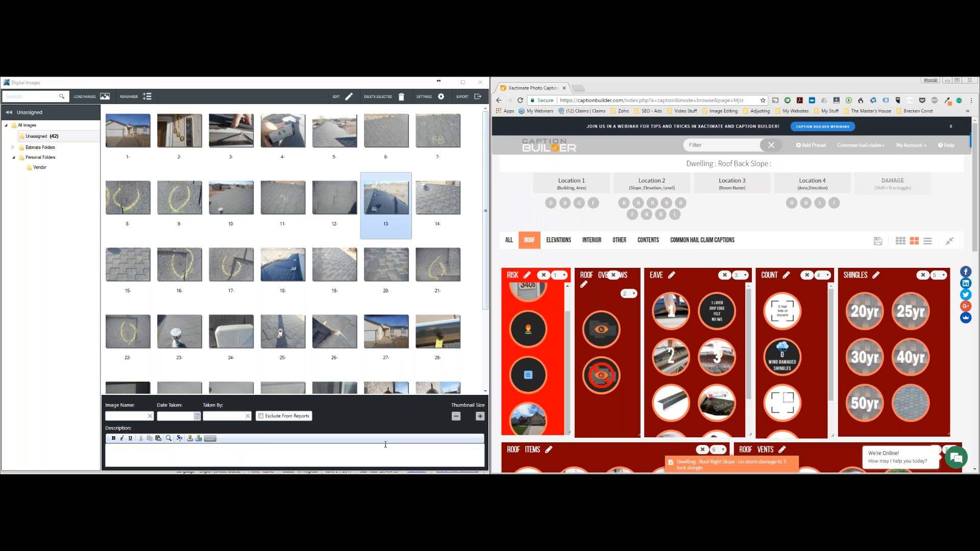
{"action": "left_click", "coordinate": [385, 447]}
{"action": "type", "text": "Dwelling : Roof Right Slope : no storm damage to T-lock shingle"}
Step: Caption image 14 with the back slope's hail hits in the square and image 15 as "Dwelling : Roof Back Slope : 25% overview of test square"
{"action": "left_click", "coordinate": [437, 206]}
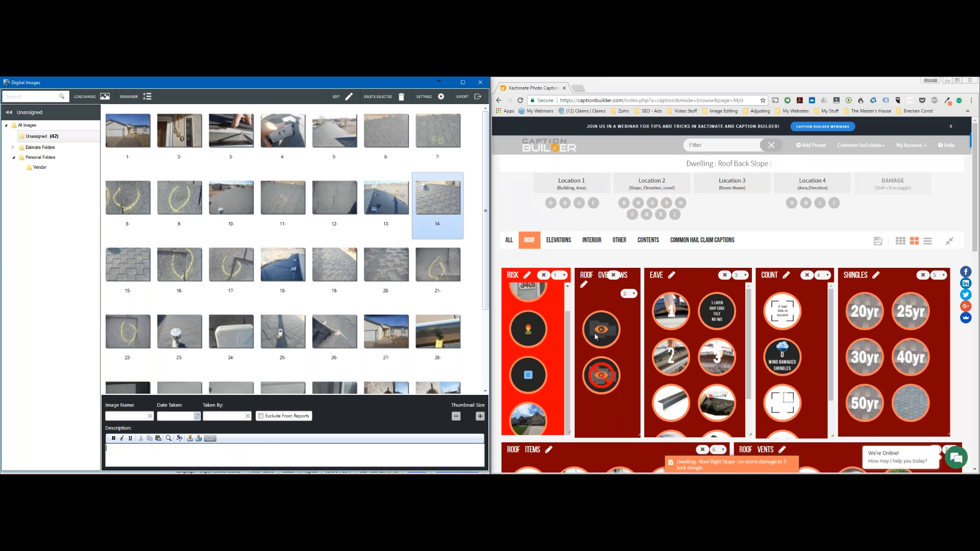
{"action": "left_click", "coordinate": [682, 350]}
{"action": "left_click", "coordinate": [448, 455]}
{"action": "type", "text": "Dwelling : Roof Back Slope : 25% overview of test square"}
{"action": "left_click", "coordinate": [127, 265]}
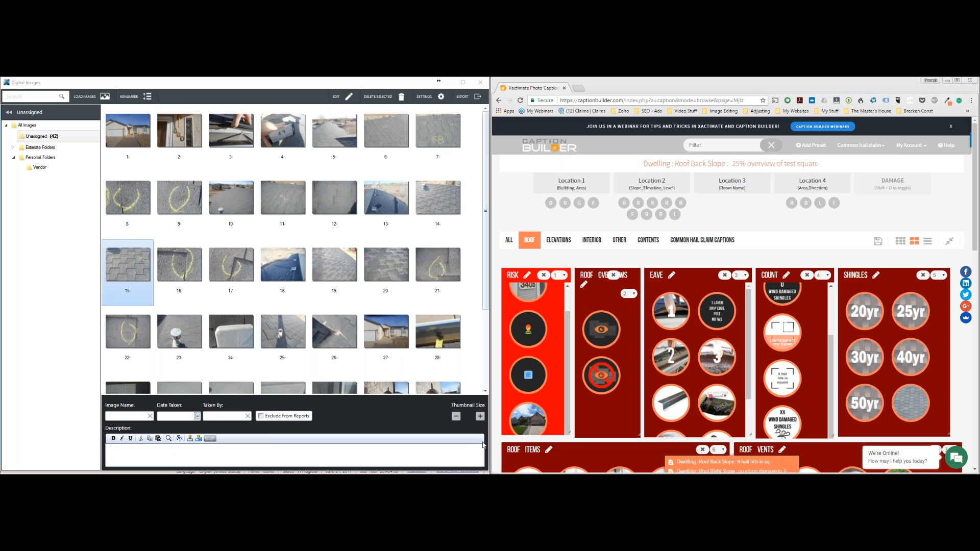
{"action": "left_click", "coordinate": [403, 451]}
{"action": "type", "text": "Dwelling : Roof Back Slope : 25% overview of test square"}
Step: Turn on the hail damage wording and describe image 16 as "Dwelling : Roof Back Slope : hail damage to T-lock shingle"
{"action": "key", "text": "Page_Down"}
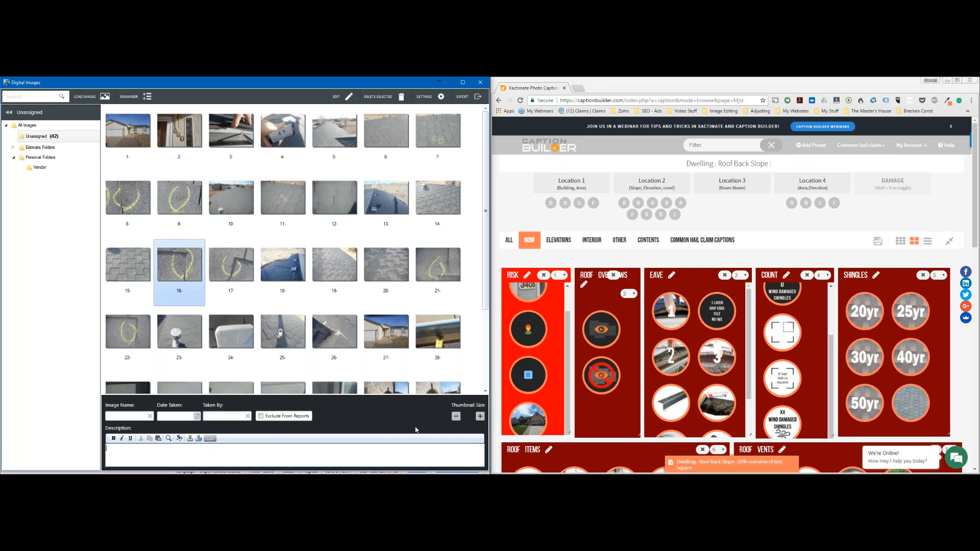
{"action": "left_click", "coordinate": [892, 183]}
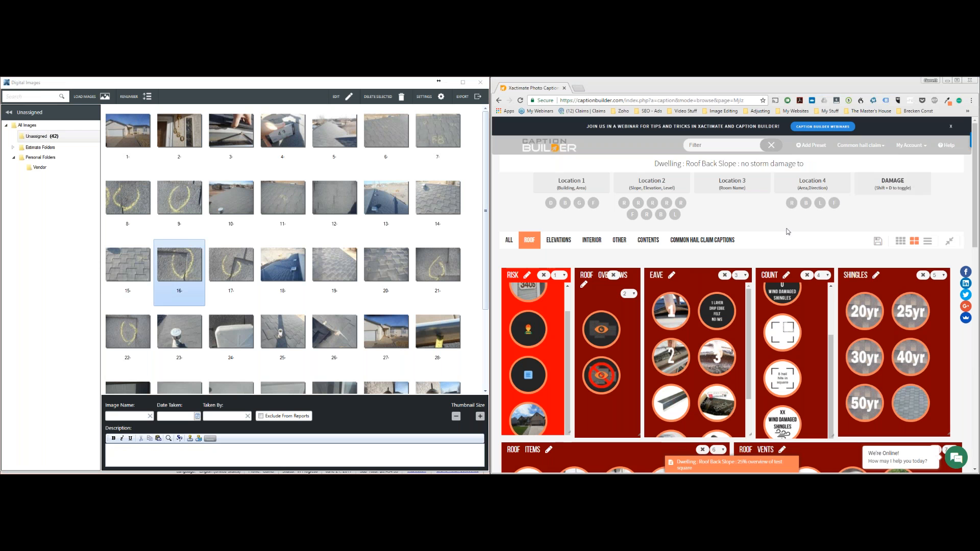
{"action": "left_click", "coordinate": [816, 208]}
{"action": "left_click", "coordinate": [911, 402]}
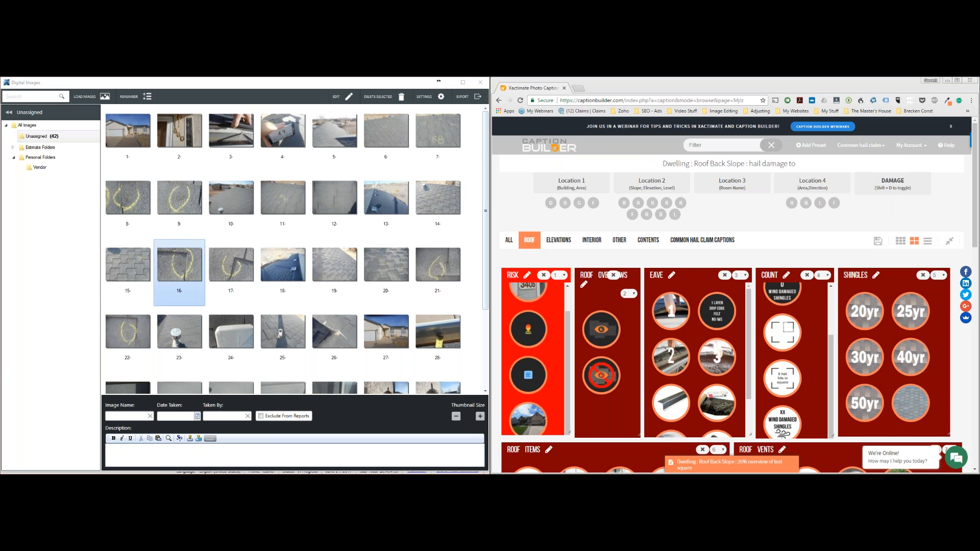
{"action": "left_click", "coordinate": [204, 454]}
{"action": "type", "text": "Dwelling : Roof Back Slope : hail damage to T-lock shingle"}
Step: Switch to the roof left slope without damage wording and caption image 18 as "Dwelling : Roof Left Slope : overview of slope"
{"action": "key", "text": "Page_Down"}
{"action": "key", "text": "Page_Down"}
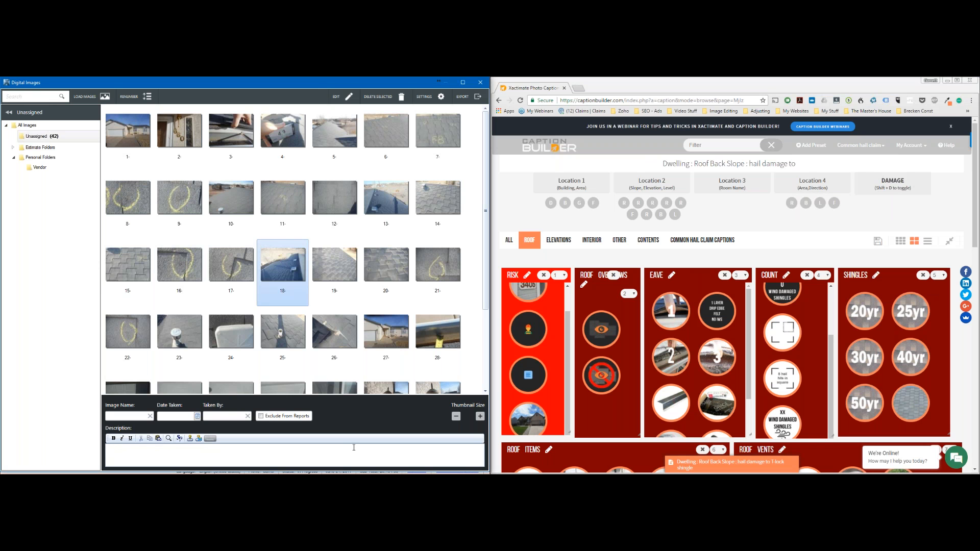
{"action": "left_click", "coordinate": [666, 203]}
{"action": "left_click", "coordinate": [680, 203]}
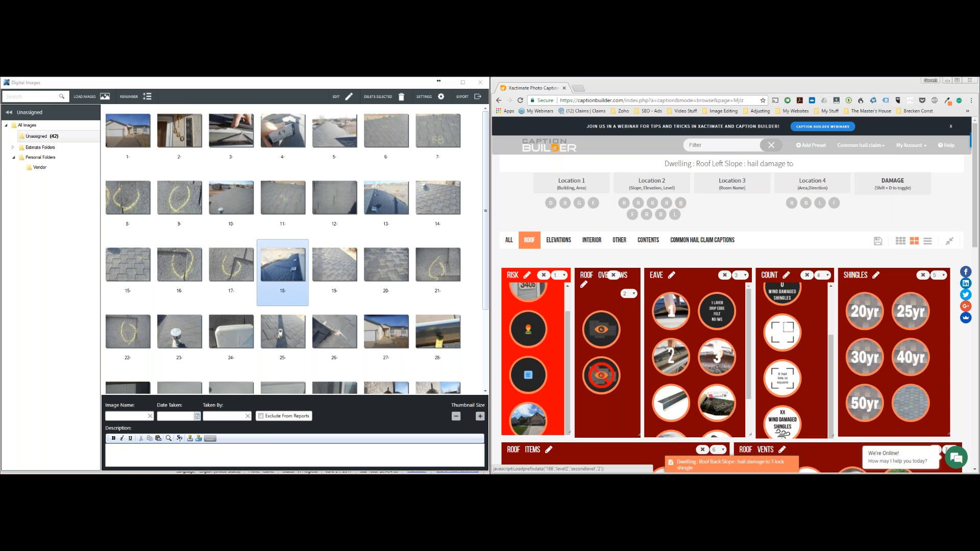
{"action": "left_click", "coordinate": [892, 184]}
{"action": "left_click", "coordinate": [601, 331]}
{"action": "left_click", "coordinate": [446, 448]}
{"action": "type", "text": "Dwelling : Roof Left Slope : overview of slope"}
Step: Caption image 19 with the left slope's hail hits in the square and image 20 as "Dwelling : Roof Left Slope : 25% overview of test square"
{"action": "key", "text": "Page_Down"}
{"action": "left_click", "coordinate": [782, 380]}
{"action": "left_click", "coordinate": [470, 453]}
{"action": "type", "text": "Dwelling : Roof Left Slope : 8 hail hits in sq"}
{"action": "left_click", "coordinate": [386, 273]}
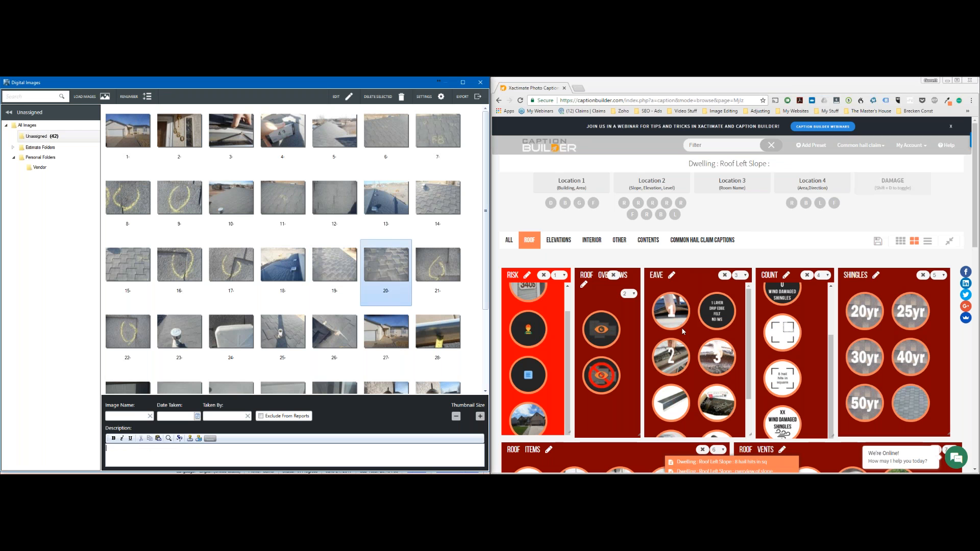
{"action": "left_click", "coordinate": [782, 337]}
{"action": "left_click", "coordinate": [426, 462]}
{"action": "type", "text": "Dwelling : Roof Left Slope : 25% overview of test square"}
Step: Turn on the hail damage wording and describe images 21 and 22 as "Dwelling : Roof Left Slope : hail damage to T-lock shingle"
{"action": "left_click", "coordinate": [438, 265]}
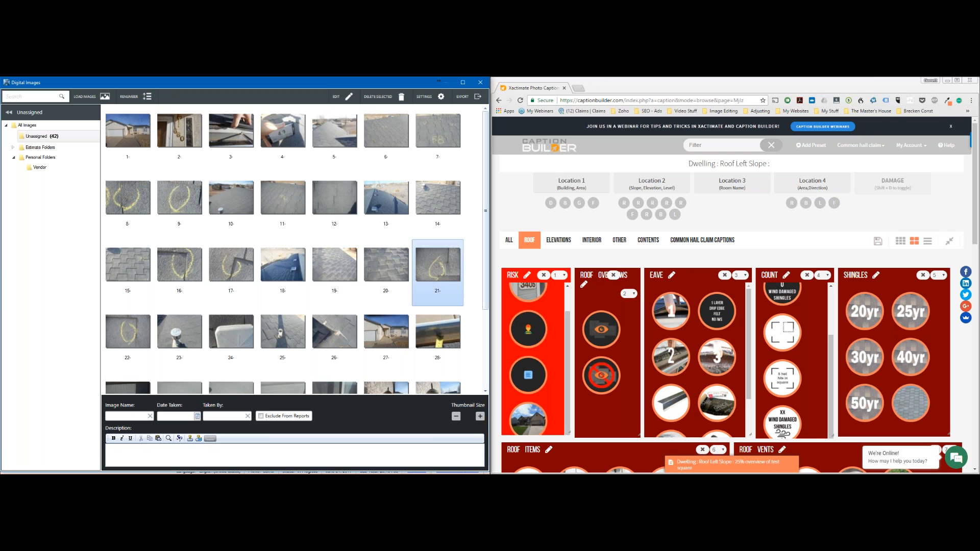
{"action": "left_click", "coordinate": [830, 229]}
{"action": "key", "text": "shift+d"}
{"action": "left_click", "coordinate": [911, 406]}
{"action": "left_click", "coordinate": [434, 457]}
{"action": "type", "text": "Dwelling : Roof Left Slope : hail damage to T-lock shingle"}
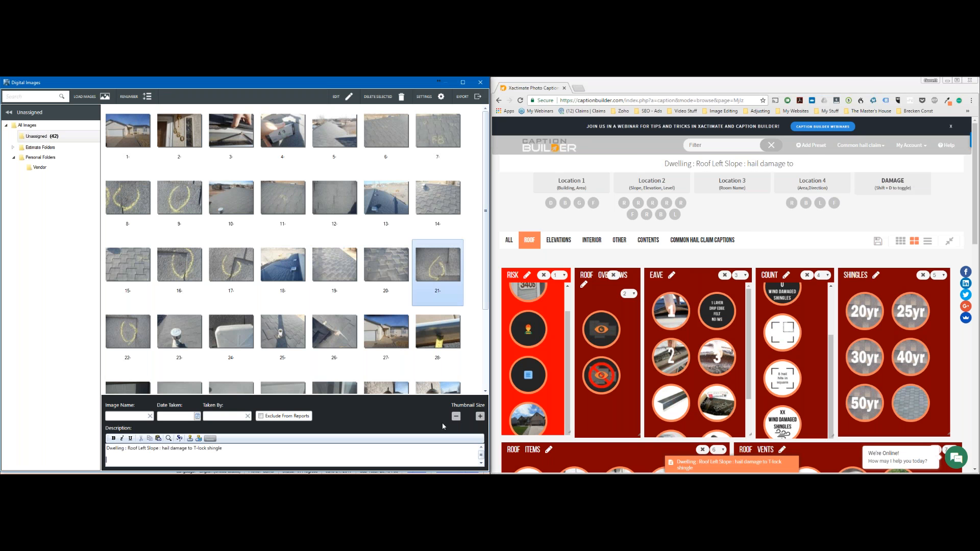
{"action": "key", "text": "Page_Down"}
{"action": "type", "text": "Dwelling : Roof Left Slope : hail damage to T-lock shingle"}
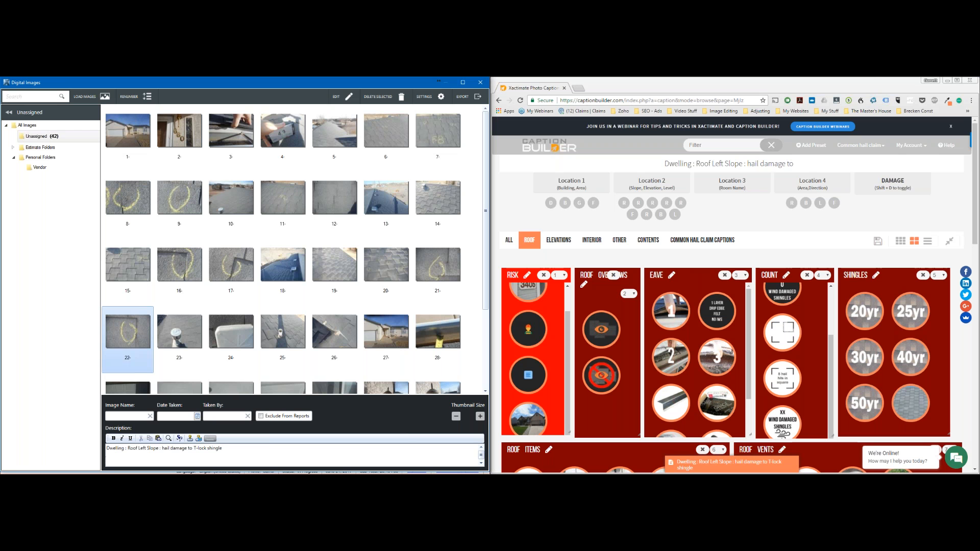
Step: Set the location to the general roof and caption image 23 as "Dwelling : Roof : hail damage to furnace cap"
{"action": "left_click", "coordinate": [624, 202]}
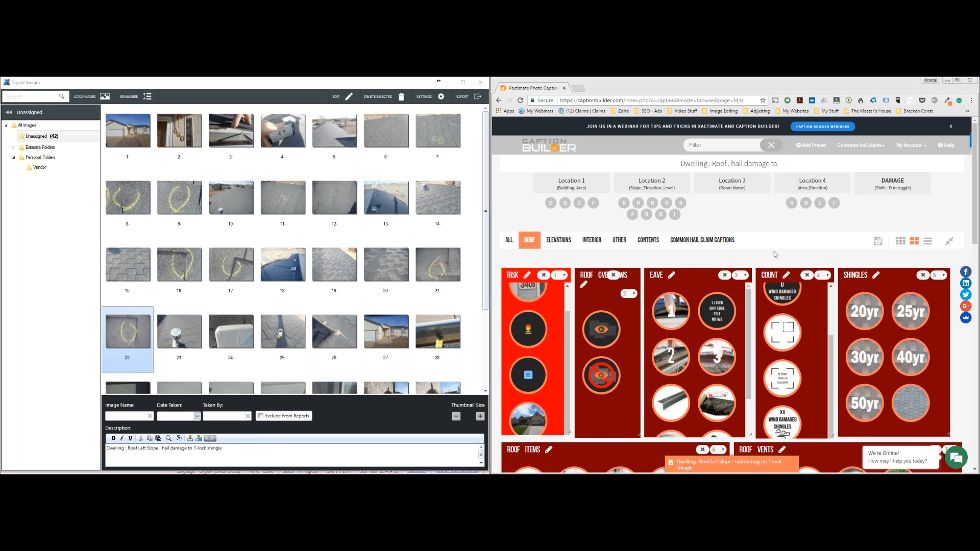
{"action": "scroll", "coordinate": [735, 318], "scroll_direction": "down", "scroll_amount": 1}
{"action": "scroll", "coordinate": [735, 318], "scroll_direction": "down", "scroll_amount": 3}
{"action": "left_click", "coordinate": [620, 276]}
{"action": "left_click", "coordinate": [396, 447]}
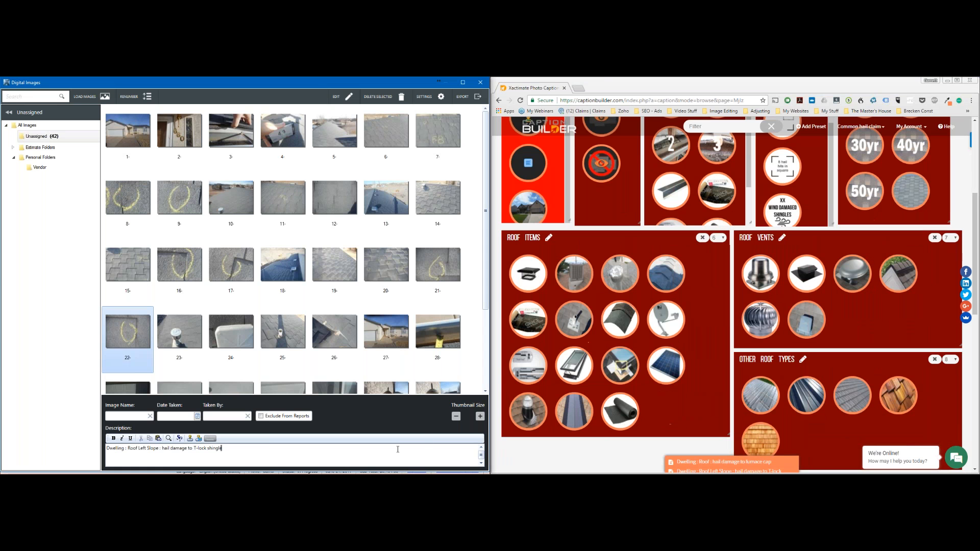
{"action": "key", "text": "Page_Down"}
{"action": "type", "text": "Dwelling : Roof : hail damage to furnace cap"}
Step: Describe image 24 with the caption "Dwelling : Roof : hail damage to turtle vent"
{"action": "key", "text": "Page_Down"}
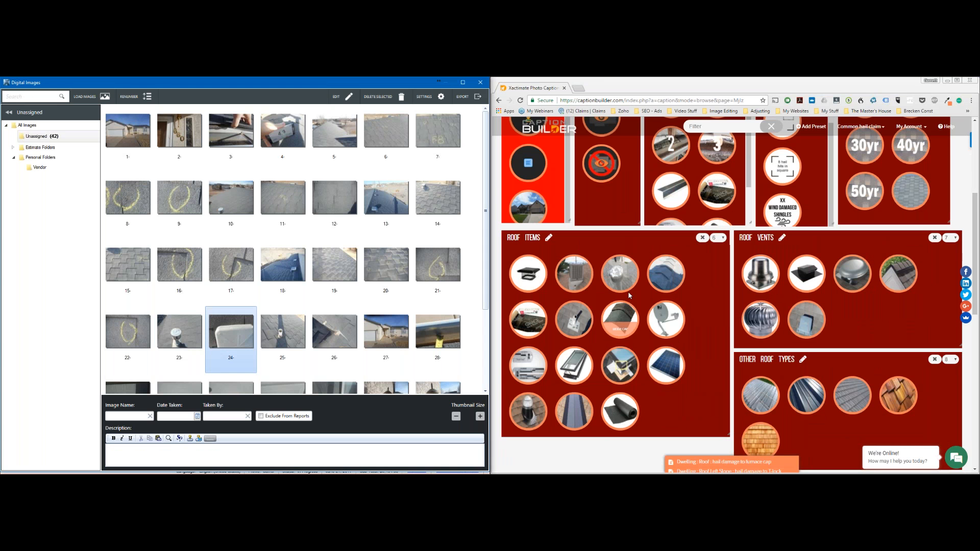
{"action": "left_click", "coordinate": [807, 319]}
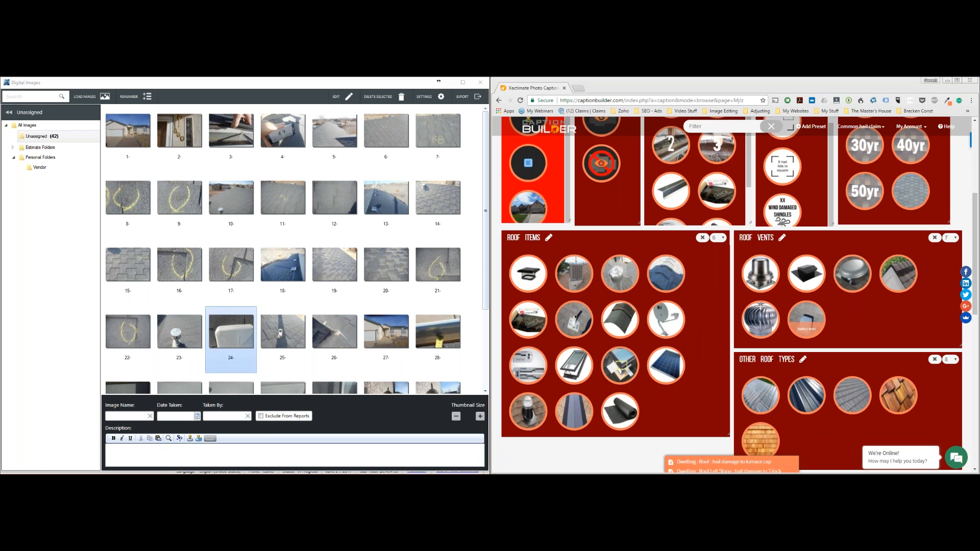
{"action": "left_click", "coordinate": [330, 455]}
{"action": "type", "text": "Dwelling : Roof : hail damage to turtle vent"}
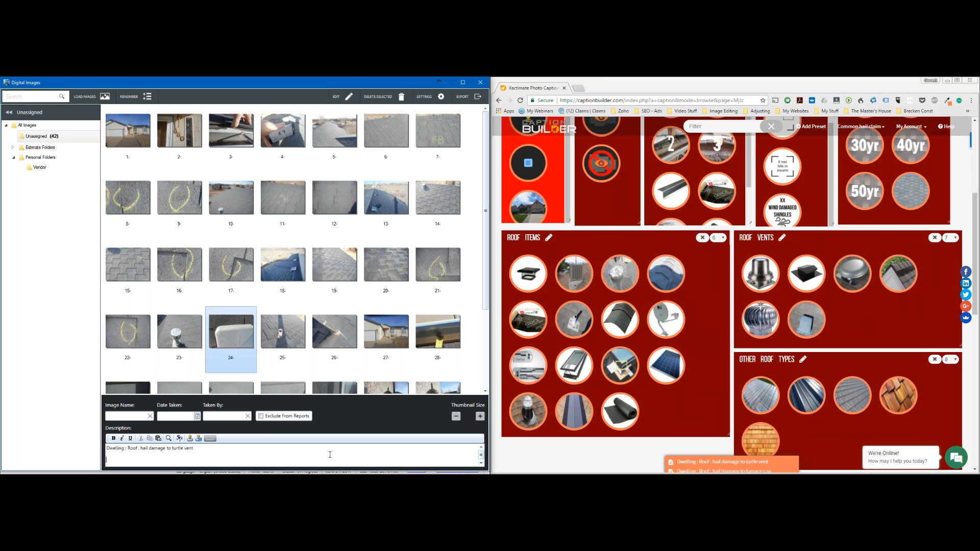
Step: Without damage wording, caption image 25 as "Dwelling : Roof : pipe jack" and image 26 as "Dwelling : Roof : valley metal"
{"action": "key", "text": "Page_Down"}
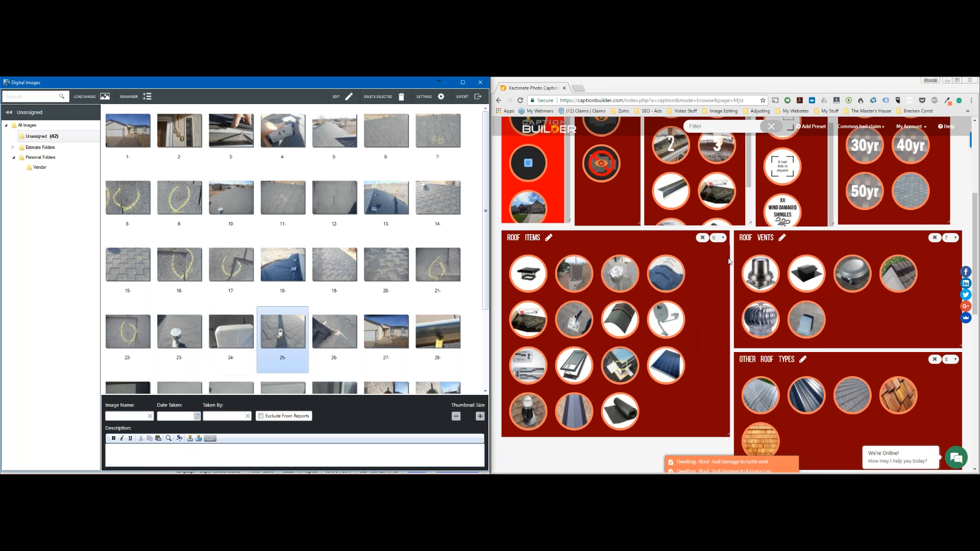
{"action": "left_click", "coordinate": [718, 293]}
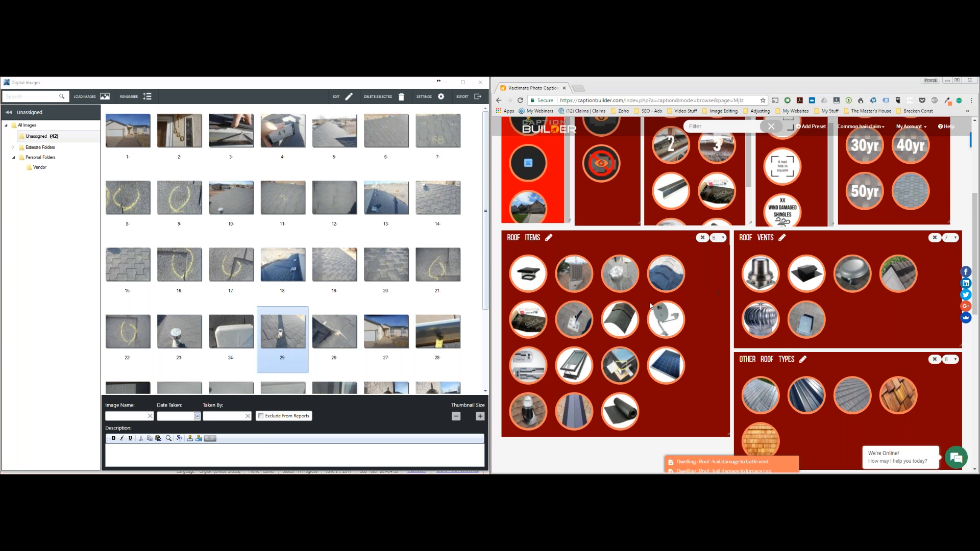
{"action": "left_click", "coordinate": [574, 320]}
{"action": "left_click", "coordinate": [384, 450]}
{"action": "key", "text": "ctrl+v"}
{"action": "key", "text": "Page_Down"}
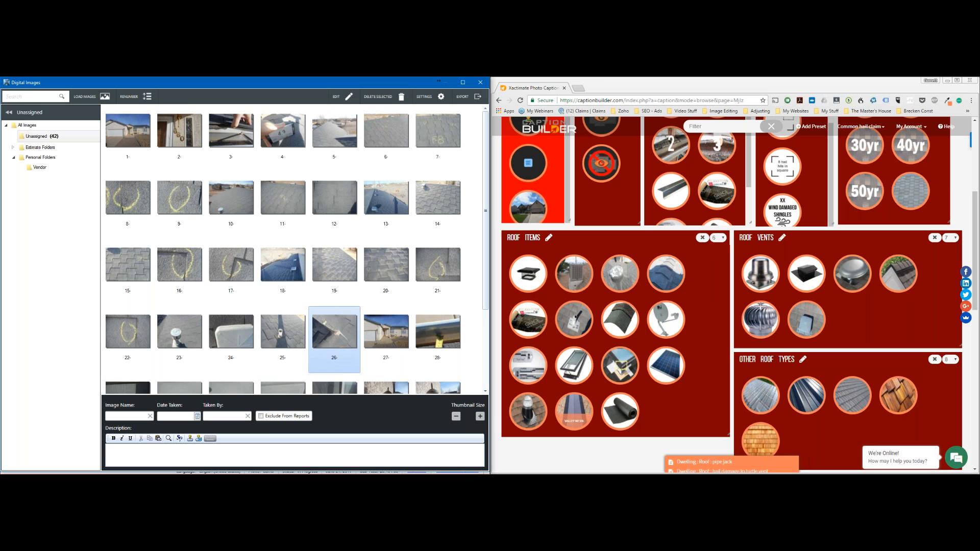
{"action": "left_click", "coordinate": [574, 412]}
{"action": "left_click", "coordinate": [339, 457]}
{"action": "type", "text": "Dwelling : Roof : valley metal"}
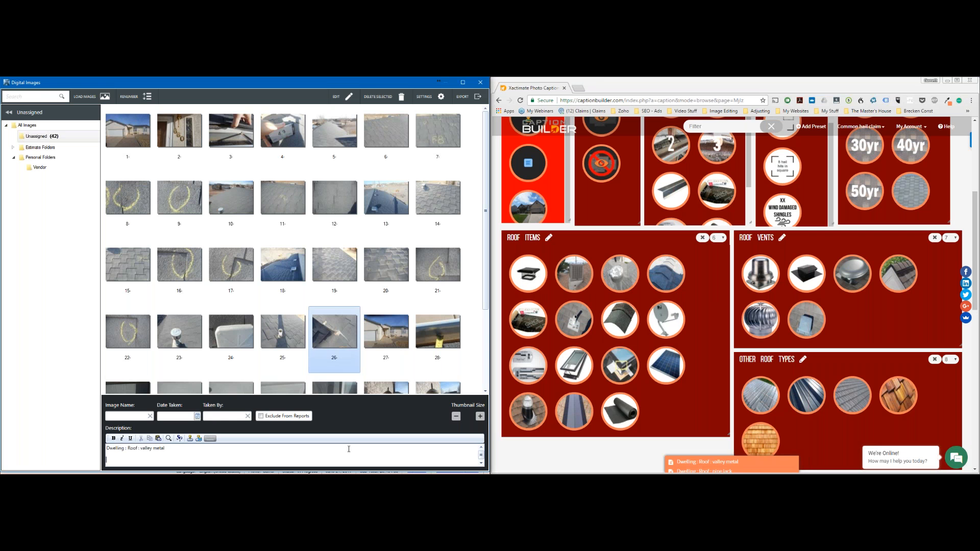
Step: Review the captions collected in the Common hail claim preset, and load the Wind claims preset to examine its caption list
{"action": "key", "text": "Page_Down"}
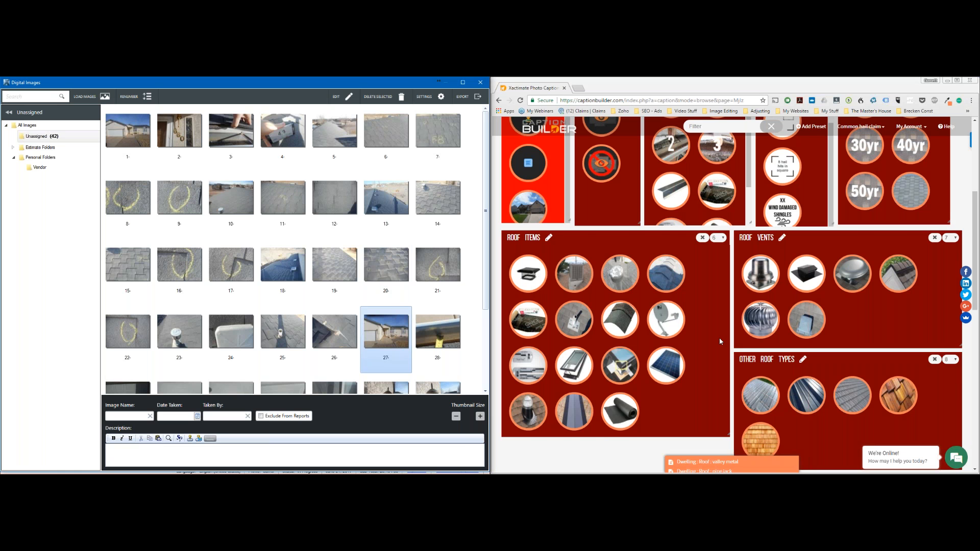
{"action": "scroll", "coordinate": [720, 341], "scroll_direction": "down", "scroll_amount": 5}
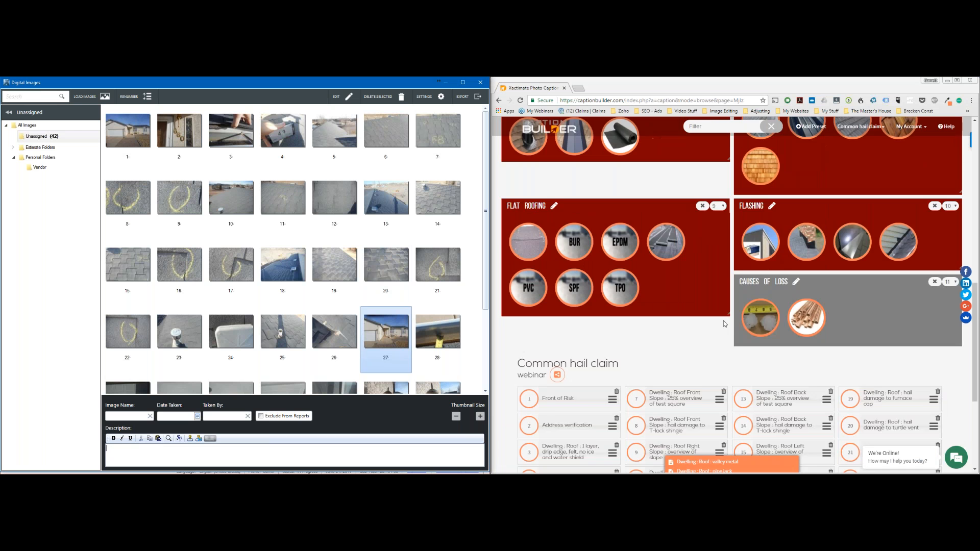
{"action": "scroll", "coordinate": [723, 323], "scroll_direction": "down", "scroll_amount": 3}
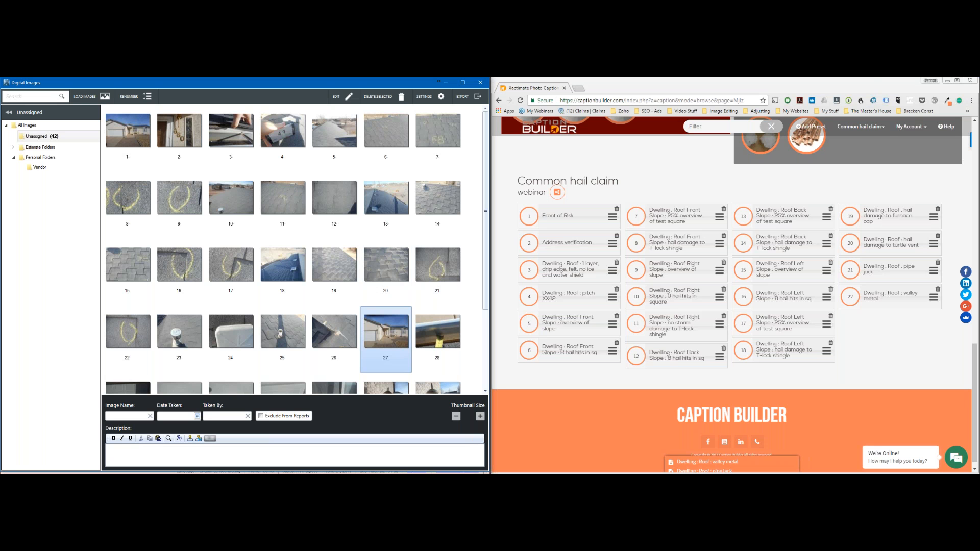
{"action": "left_click", "coordinate": [860, 127]}
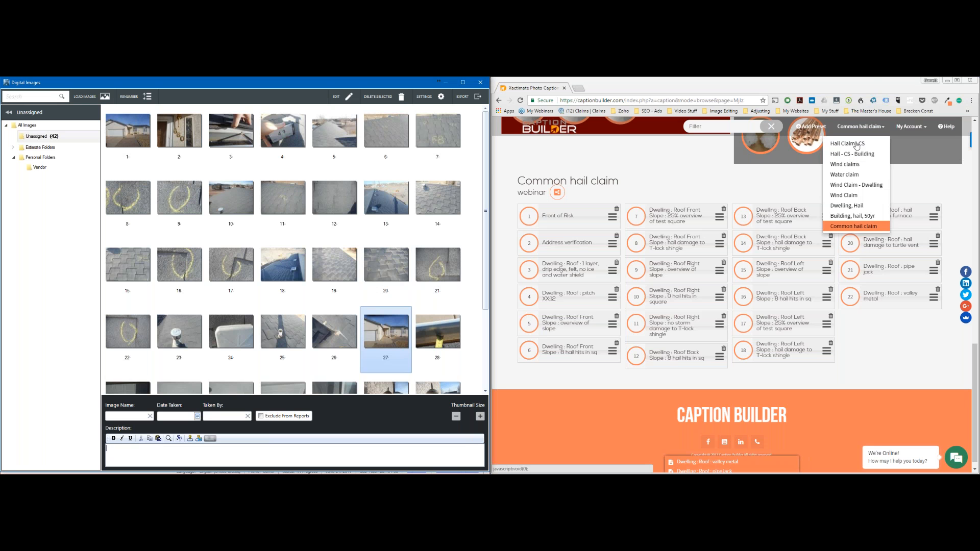
{"action": "left_click", "coordinate": [853, 165]}
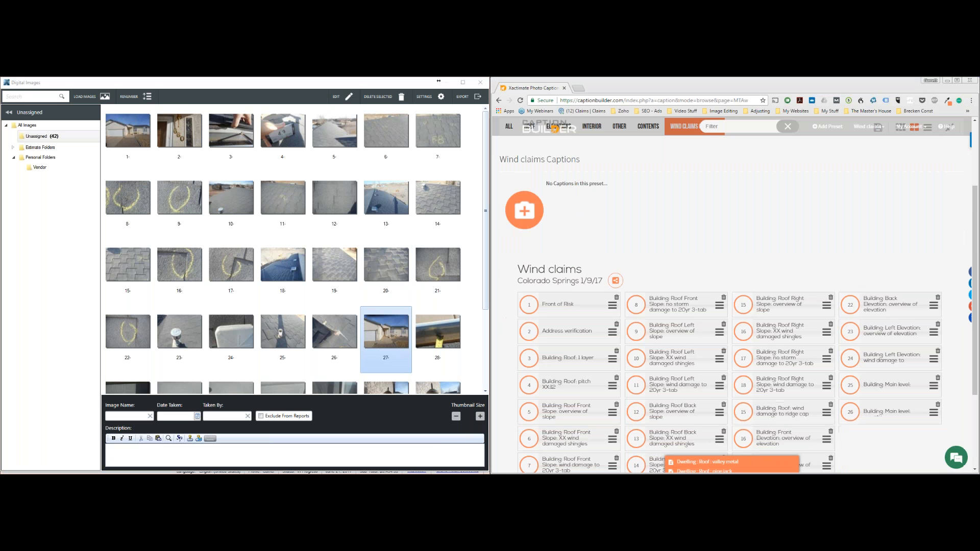
{"action": "scroll", "coordinate": [731, 296], "scroll_direction": "down", "scroll_amount": 1}
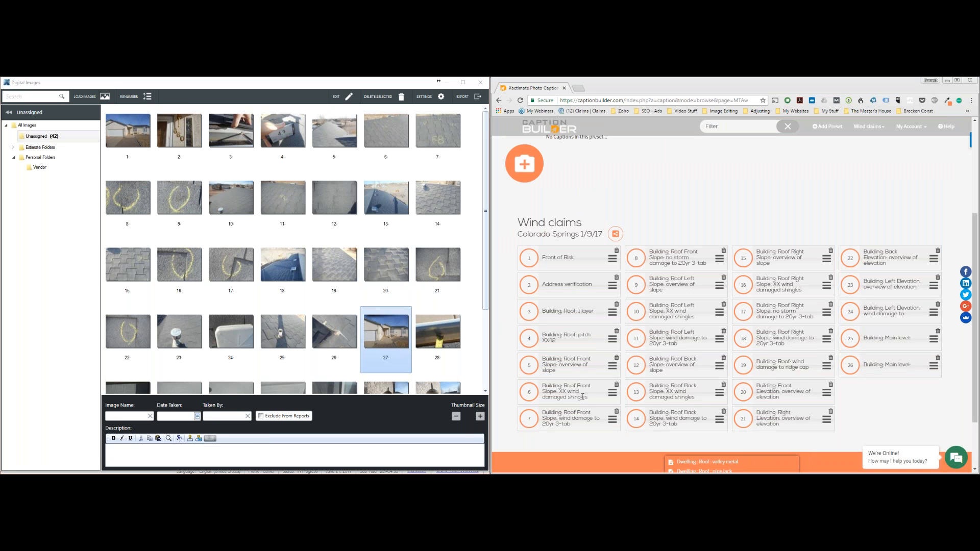
{"action": "scroll", "coordinate": [865, 160], "scroll_direction": "up", "scroll_amount": 4}
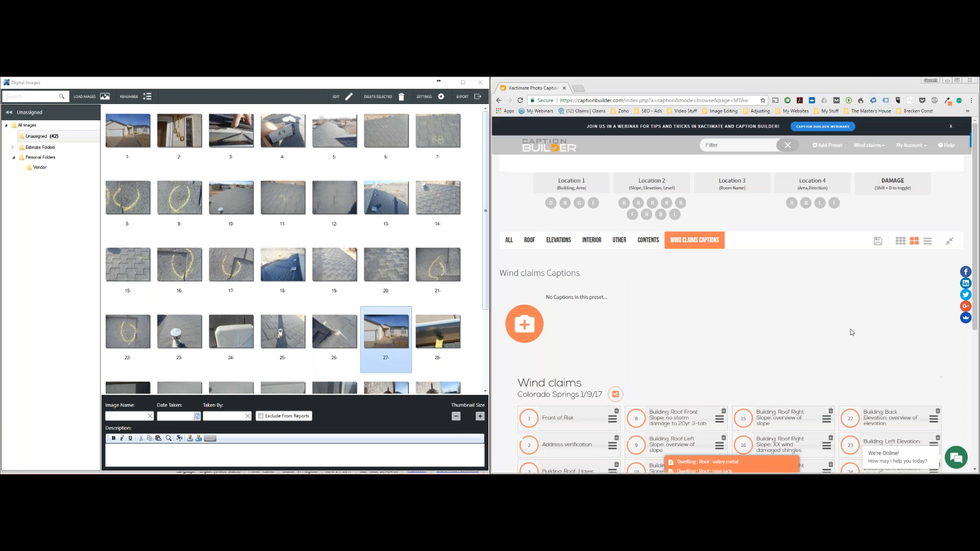
Step: Return to image 1 in the digital images and load the Common hail claim preset
{"action": "left_click", "coordinate": [474, 345]}
{"action": "key", "text": "ctrl+a"}
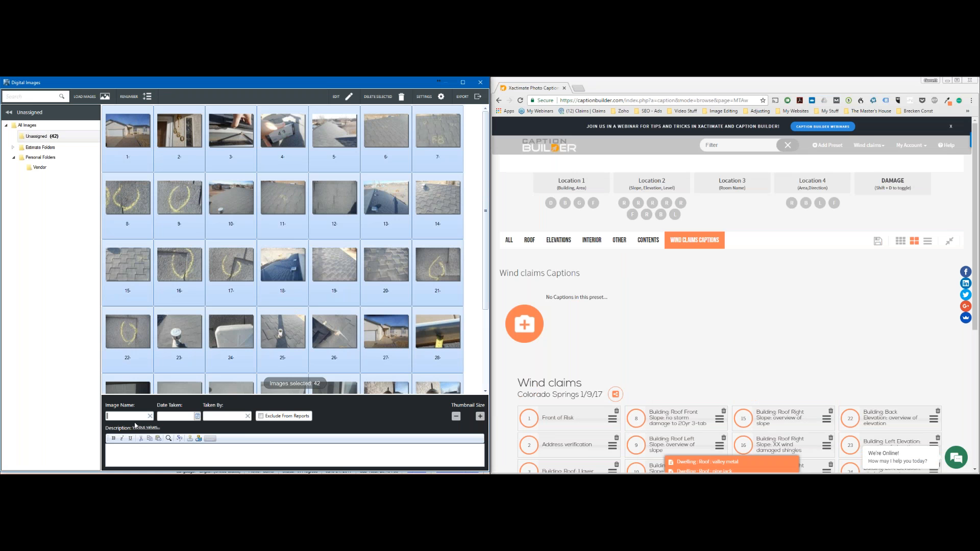
{"action": "left_click", "coordinate": [128, 143]}
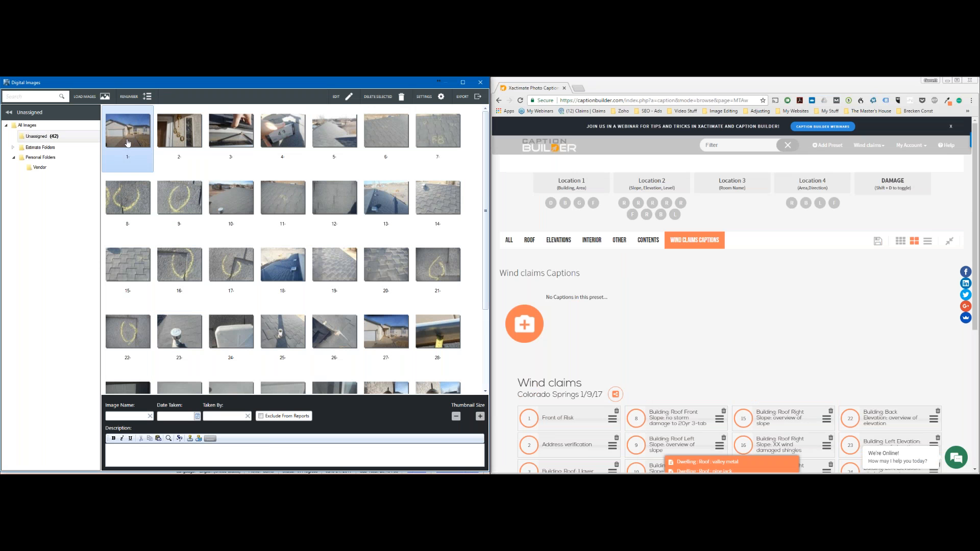
{"action": "mouse_move", "coordinate": [732, 184]}
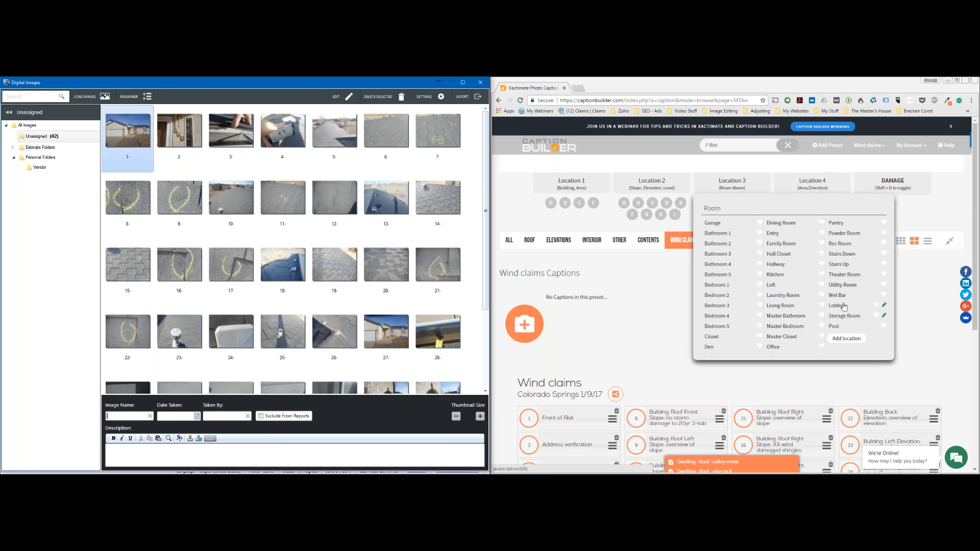
{"action": "mouse_move", "coordinate": [869, 145]}
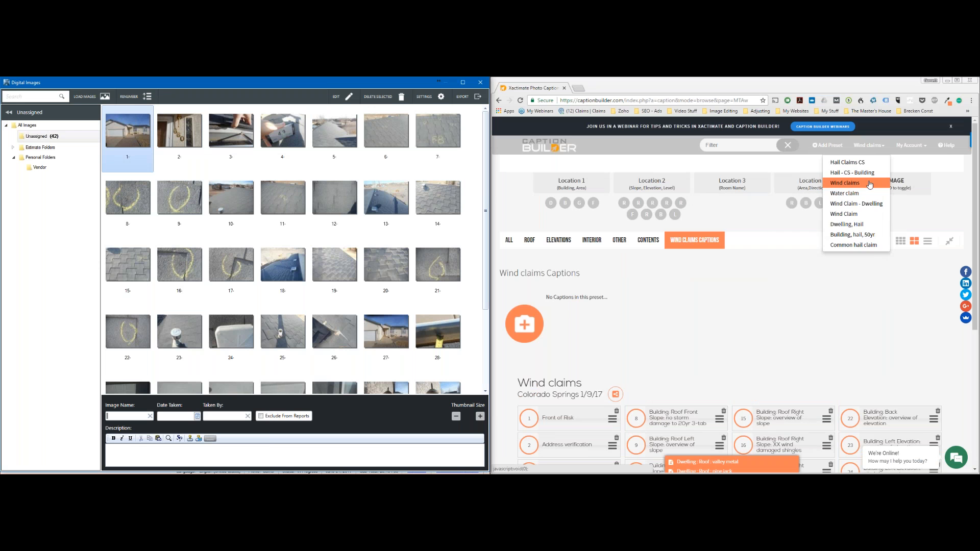
{"action": "left_click", "coordinate": [849, 245]}
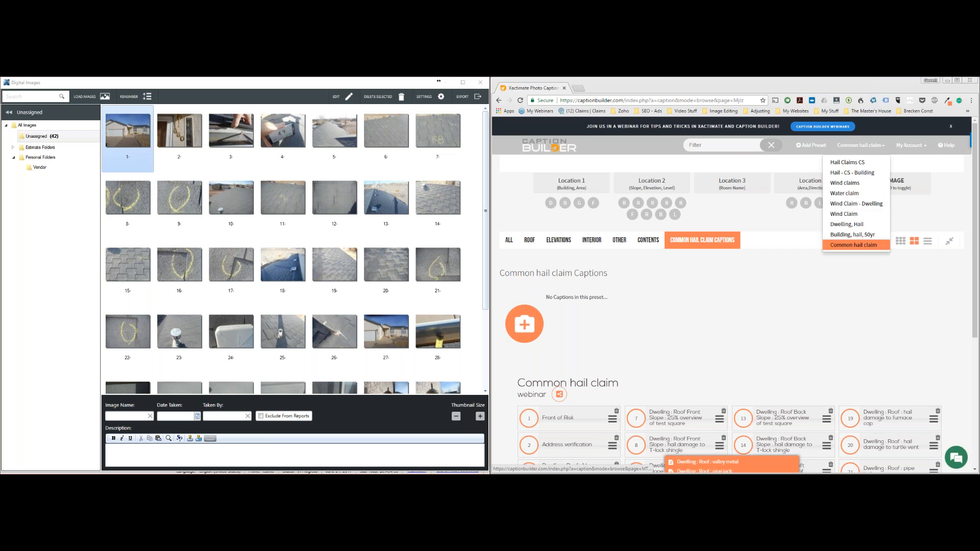
Step: Using the preset captions, describe image 1 as "Front of Risk" and image 2 as "Address verification"
{"action": "scroll", "coordinate": [732, 295], "scroll_direction": "down", "scroll_amount": 1}
{"action": "scroll", "coordinate": [580, 286], "scroll_direction": "down", "scroll_amount": 2}
{"action": "left_click", "coordinate": [571, 281]}
{"action": "left_click", "coordinate": [406, 452]}
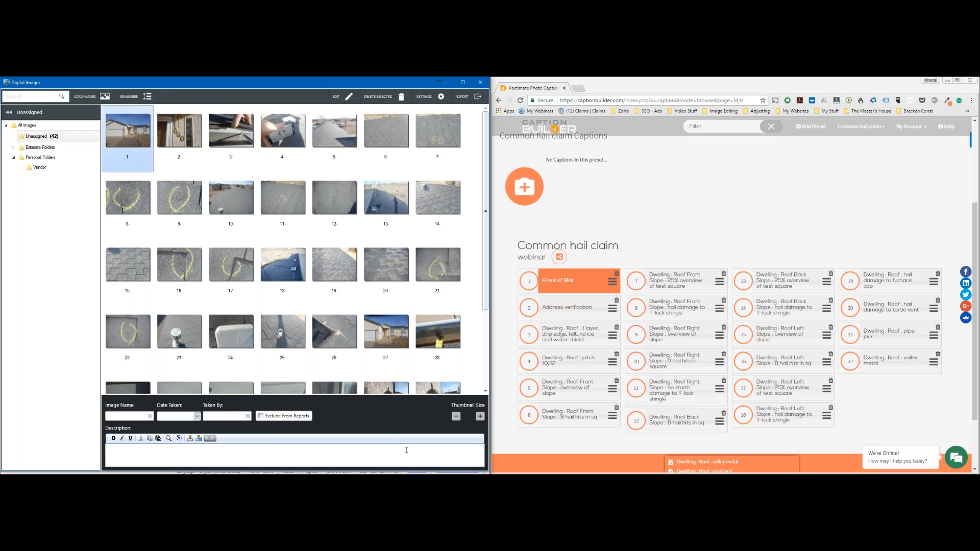
{"action": "type", "text": "Front of Risk"}
{"action": "key", "text": "Page_Down"}
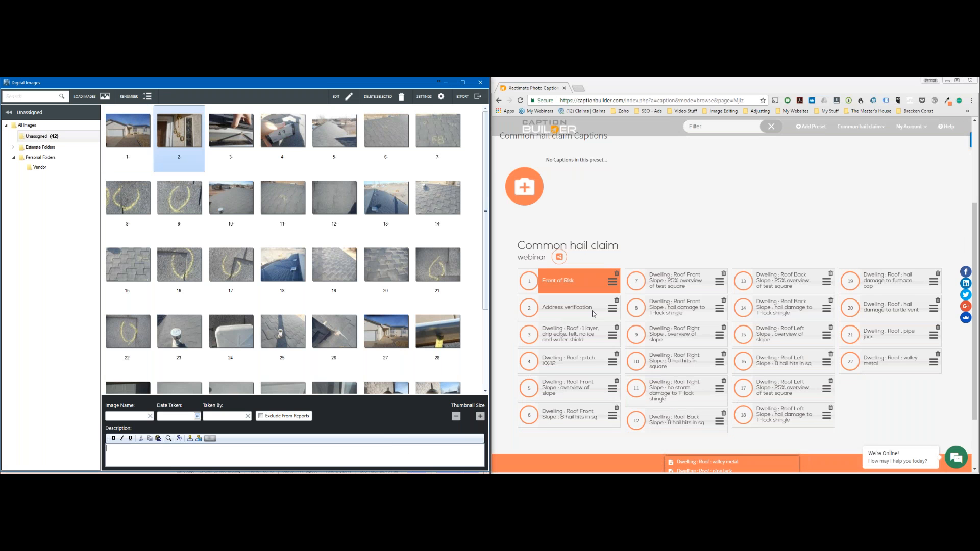
{"action": "left_click", "coordinate": [592, 310]}
{"action": "left_click", "coordinate": [393, 453]}
{"action": "type", "text": "Address verification"}
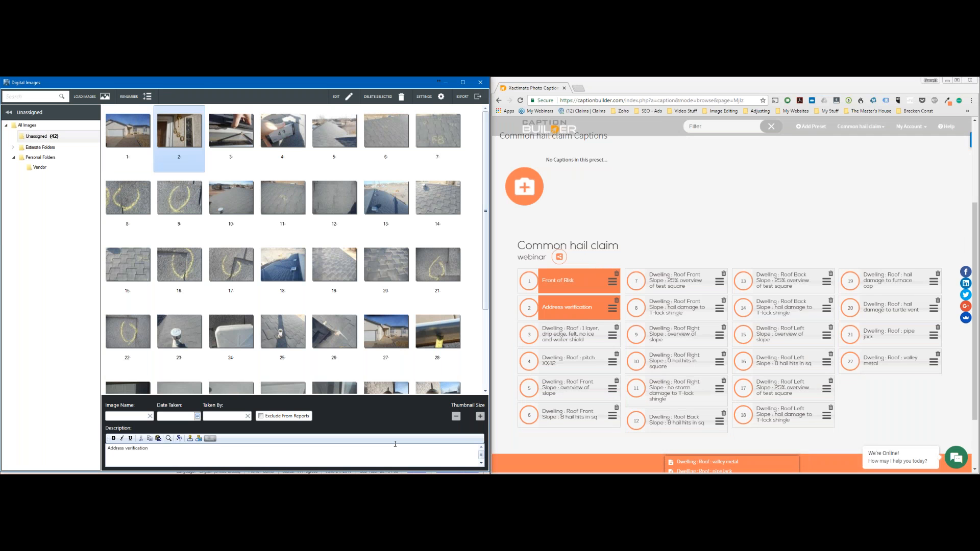
Step: Caption image 3 as "Dwelling : Roof : 1 layer, drip edge, felt, no ice and water shield" from the preset
{"action": "key", "text": "Page_Down"}
{"action": "left_click", "coordinate": [572, 334]}
{"action": "left_click", "coordinate": [352, 451]}
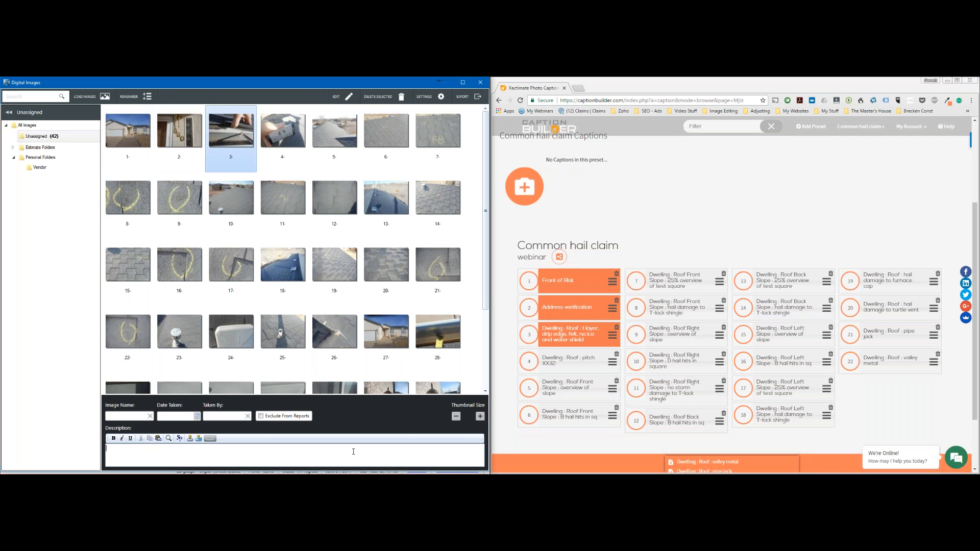
{"action": "type", "text": "Dwelling : Roof : 1 layer, drip edge, felt, no ice and water shield"}
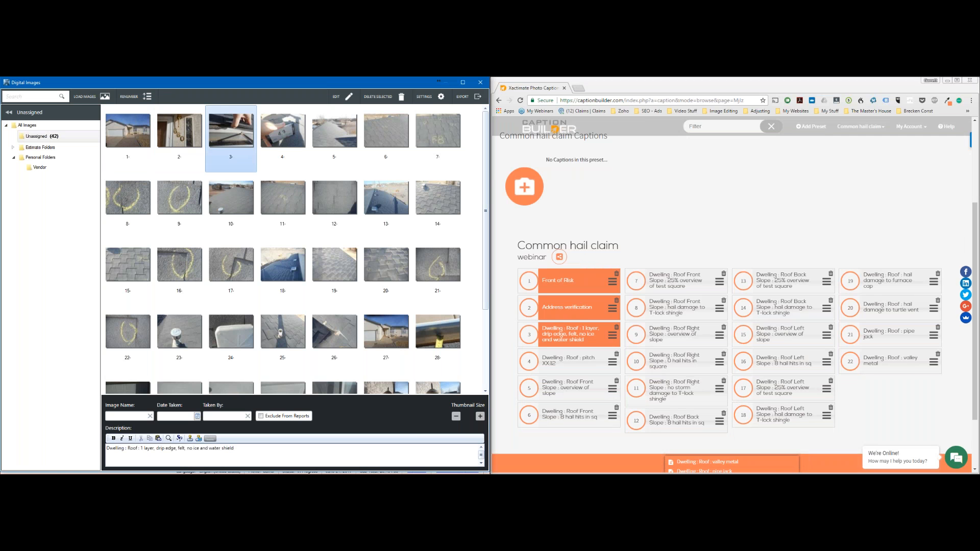
Step: Caption image 4 with the preset's roof pitch entry, replacing the XX placeholder so it reads "Dwelling : Roof : pitch 5:12"
{"action": "left_click", "coordinate": [592, 371]}
{"action": "key", "text": "Page_Down"}
{"action": "type", "text": "Dwelling : Roof : pitch XX:12"}
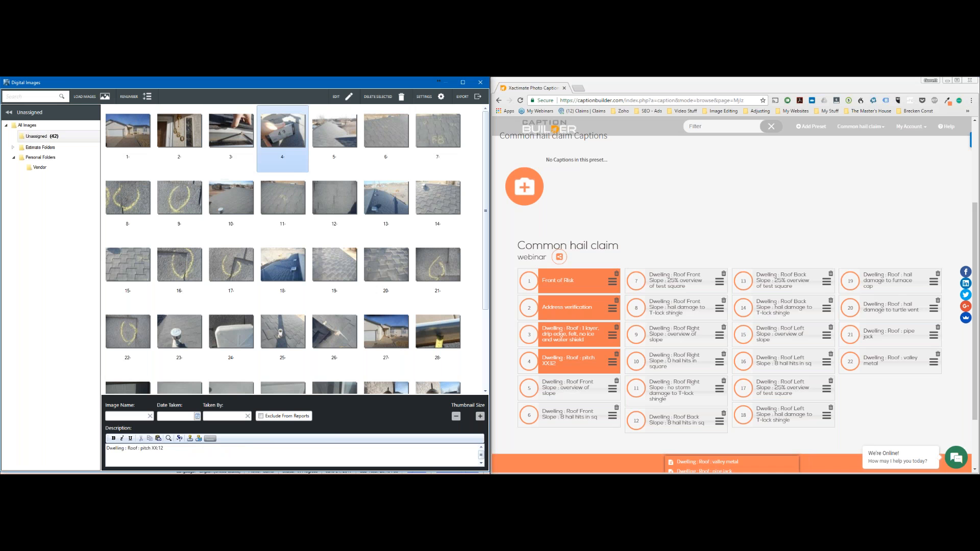
{"action": "left_click_drag", "start_coordinate": [151, 450], "coordinate": [158, 451]}
{"action": "type", "text": "5"}
{"action": "key", "text": "Page_Down"}
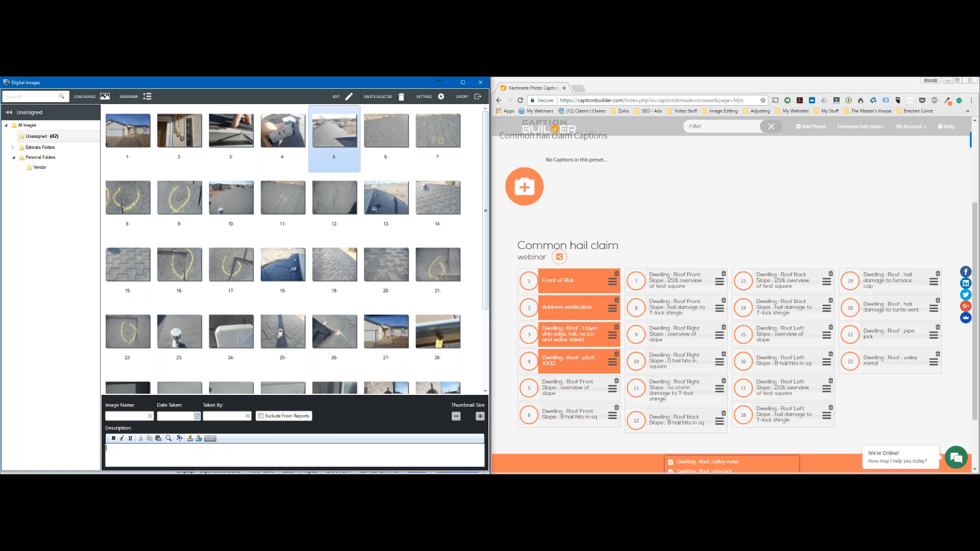
Step: Caption image 5 as "Dwelling : Roof Front Slope : overview of slope" and image 6 as "Dwelling : Roof Front Slope : 8 hail hits in sq"
{"action": "left_click", "coordinate": [534, 397]}
{"action": "left_click", "coordinate": [357, 454]}
{"action": "type", "text": "Dwelling : Roof Front Slope : overview of slope"}
{"action": "key", "text": "Page_Down"}
{"action": "left_click", "coordinate": [561, 414]}
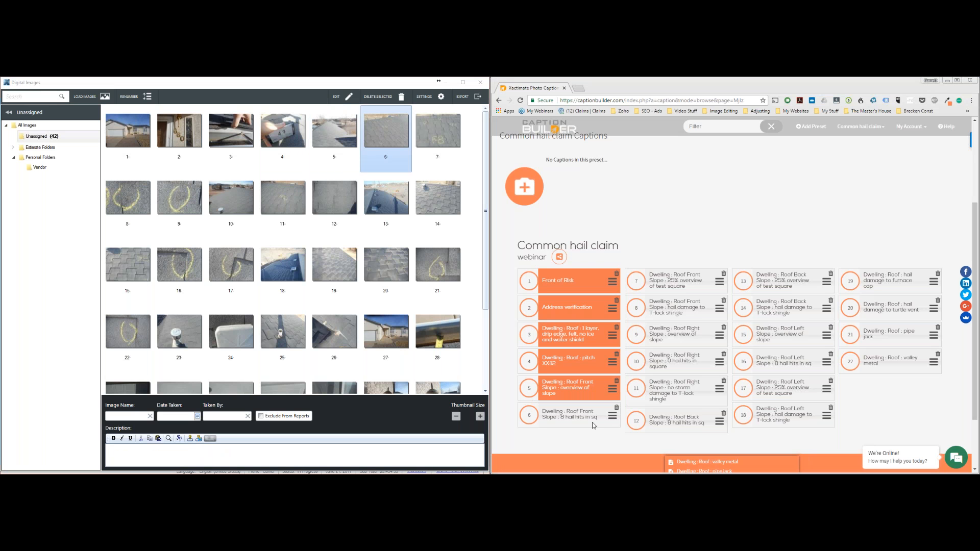
{"action": "left_click", "coordinate": [342, 460]}
{"action": "type", "text": "Dwelling : Roof Front Slope : 8 hail hits in sq"}
{"action": "key", "text": "Page_Down"}
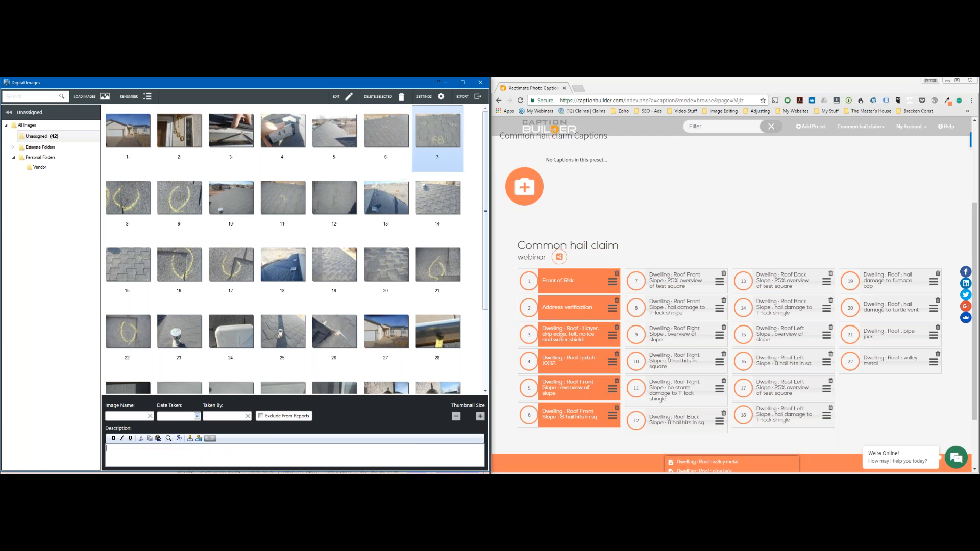
Step: Caption image 7 as "Dwelling : Roof Front Slope : 25% overview of test square" from the preset
{"action": "left_click", "coordinate": [689, 284]}
{"action": "left_click", "coordinate": [383, 427]}
{"action": "type", "text": "Dwelling : Roof Front Slope : 25% overview of test square"}
{"action": "key", "text": "Page_Down"}
Step: Caption both images 8 and 9 as "Dwelling : Roof Front Slope : hail damage to T-lock shingle"
{"action": "left_click", "coordinate": [674, 330]}
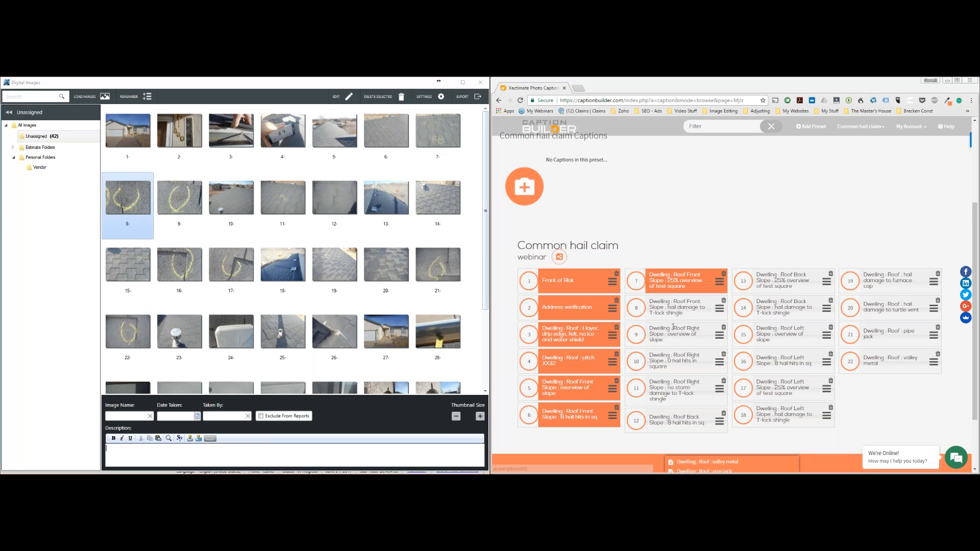
{"action": "left_click", "coordinate": [675, 309]}
{"action": "left_click", "coordinate": [437, 428]}
{"action": "type", "text": "Dwelling : Roof Front Slope : hail damage to T-lock shingle"}
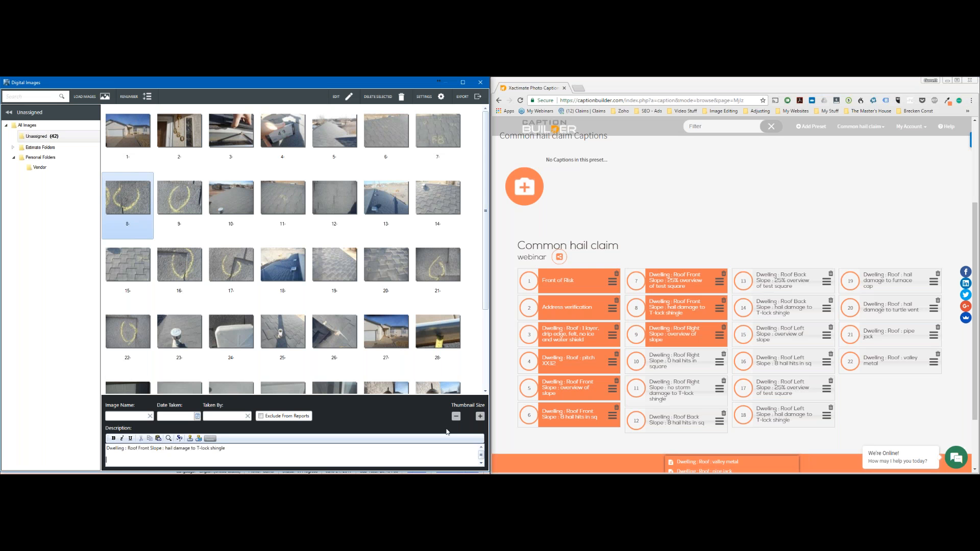
{"action": "key", "text": "Page_Down"}
{"action": "type", "text": "Dwelling : Roof Front Slope : hail damage to T-lock shingle"}
Step: Caption image 10 as "Dwelling : Roof Right Slope : overview of slope" and image 11 as "Dwelling : Roof Right Slope : 0 hail hits in square"
{"action": "left_click", "coordinate": [675, 334]}
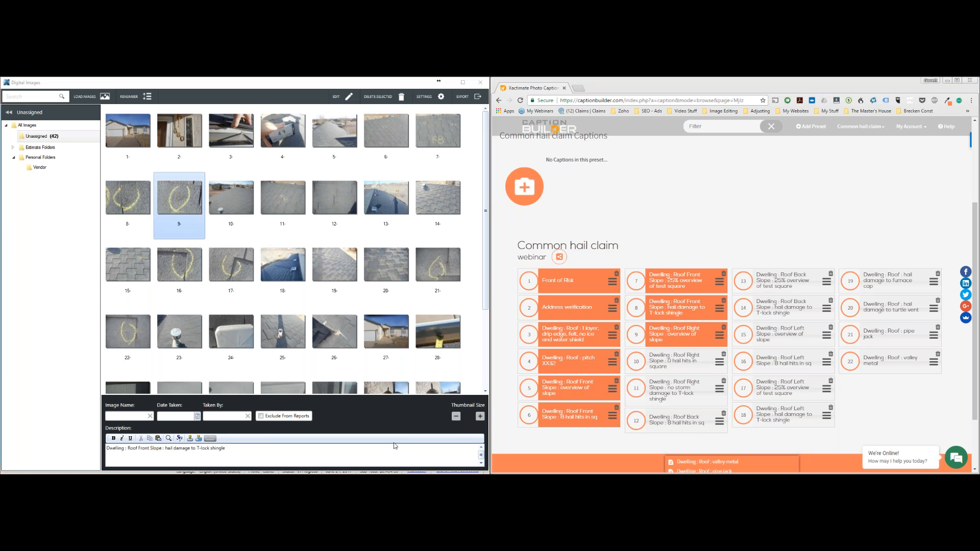
{"action": "left_click", "coordinate": [342, 447]}
{"action": "key", "text": "Page_Down"}
{"action": "type", "text": "Dwelling : Roof Right Slope : overview of slope"}
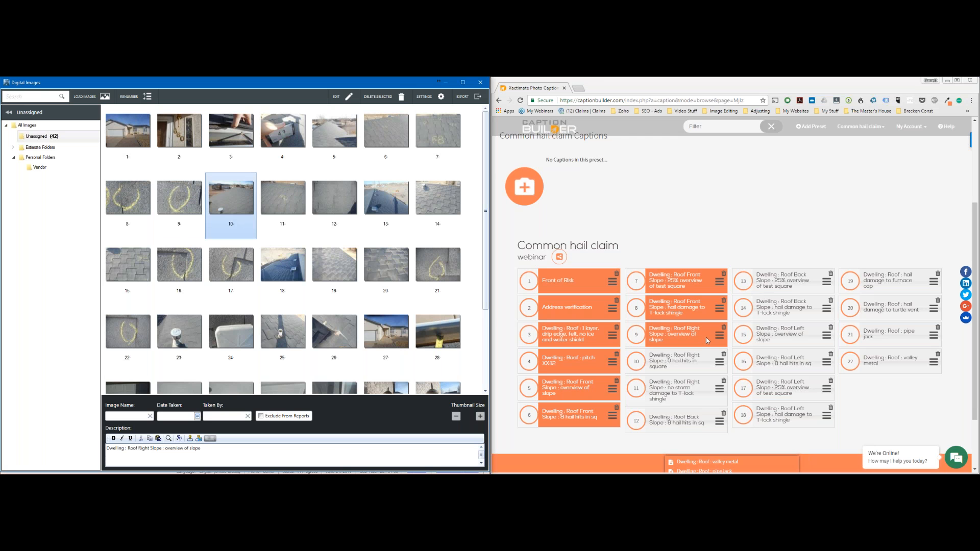
{"action": "left_click", "coordinate": [674, 361]}
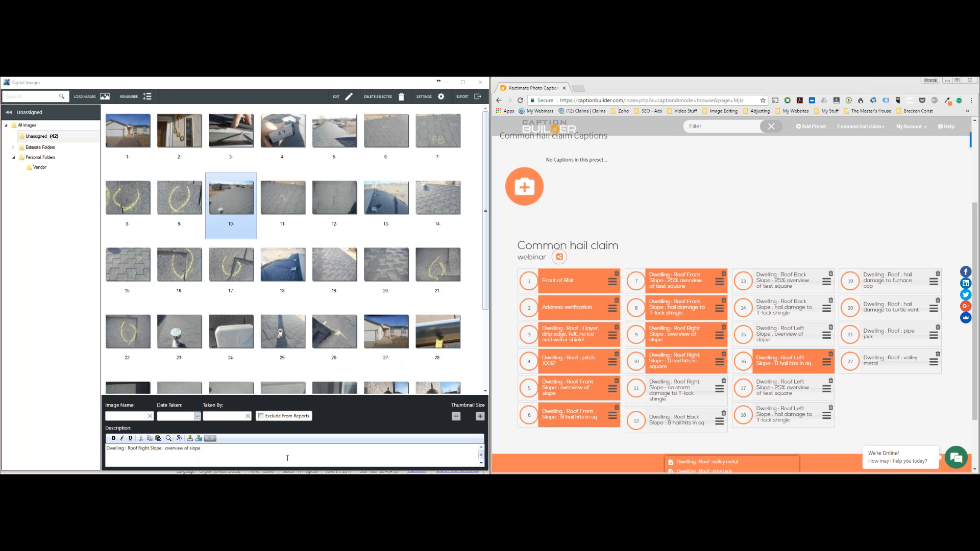
{"action": "left_click", "coordinate": [283, 199]}
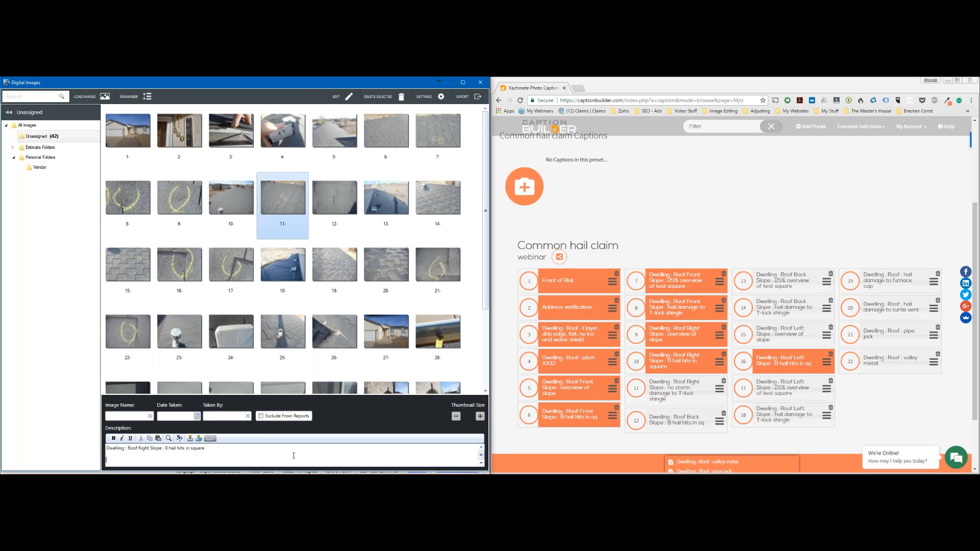
Step: Caption image 12 as "Dwelling : Roof Right Slope : no storm damage to T-lock shingle" from the preset
{"action": "left_click", "coordinate": [698, 391]}
{"action": "left_click", "coordinate": [333, 201]}
{"action": "left_click", "coordinate": [315, 452]}
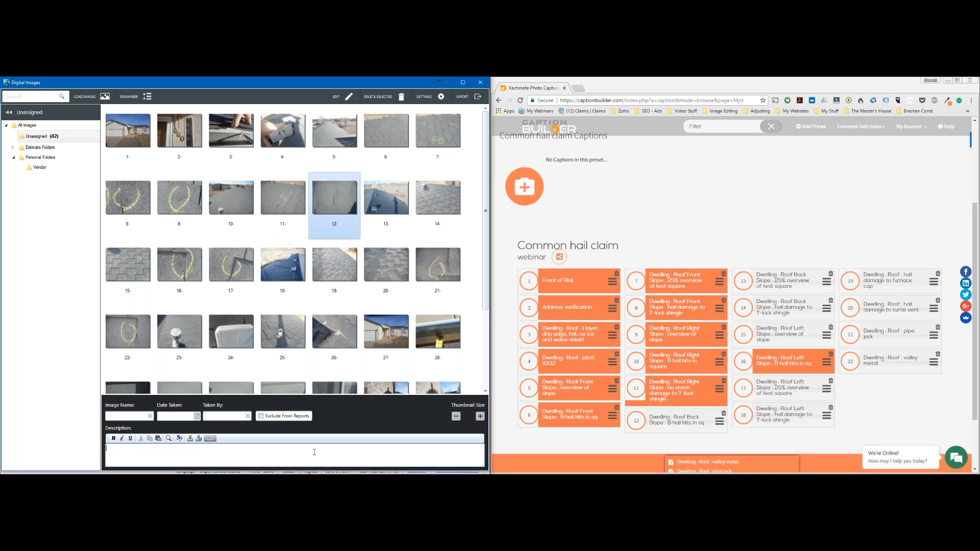
{"action": "type", "text": "Dwelling : Roof Right Slope : no storm damage to T-lock shingle"}
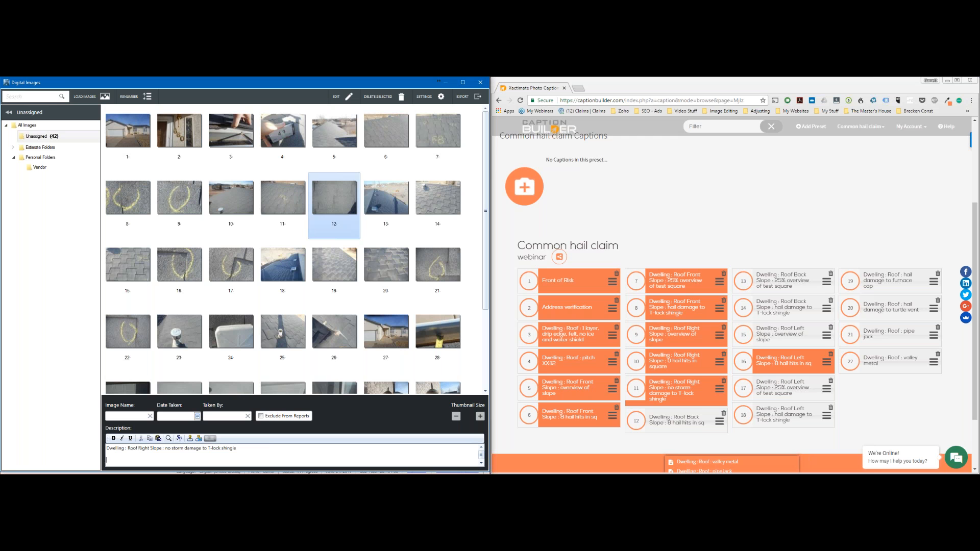
Step: Close the current digital images, switch to the CB_EXAMPLE_50YR estimate in Xactimate and open its digital images
{"action": "left_click", "coordinate": [480, 85]}
{"action": "left_click", "coordinate": [233, 430]}
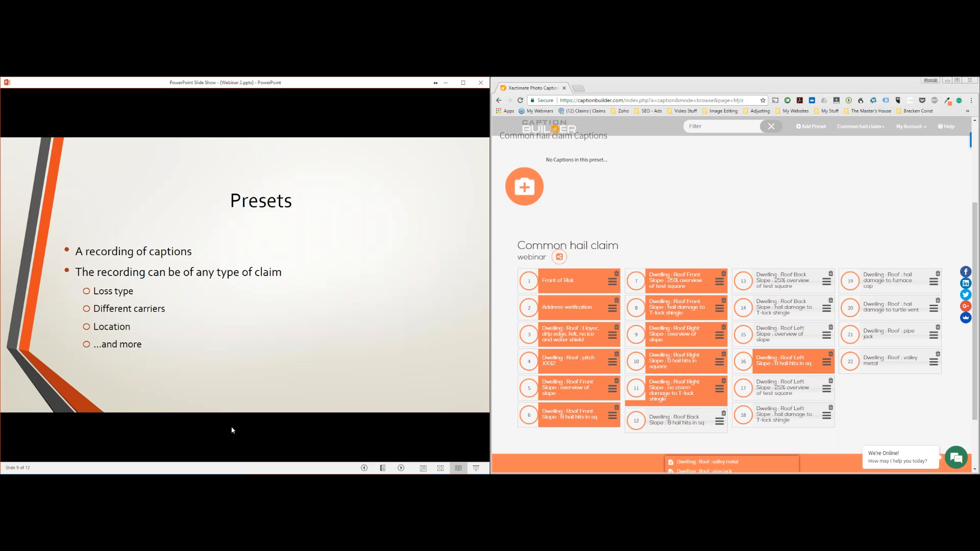
{"action": "key", "text": "alt+Tab"}
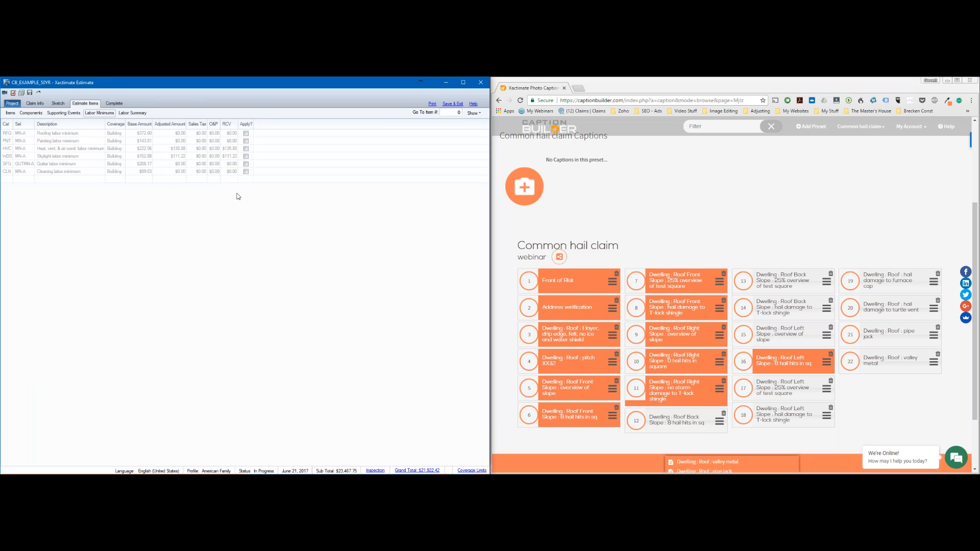
{"action": "left_click", "coordinate": [23, 95]}
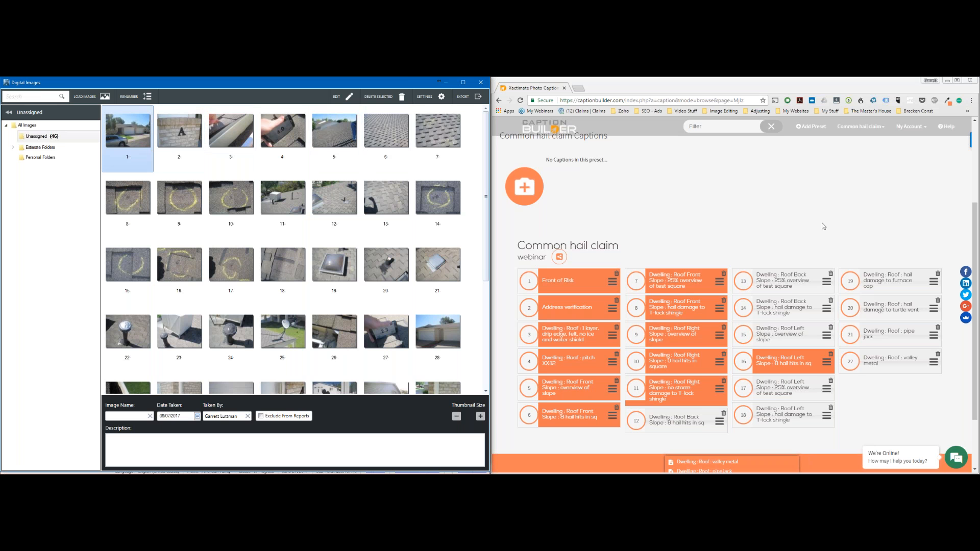
Step: Load the "Building, hail, 50yr" preset in Caption Builder and bring up its caption list
{"action": "scroll", "coordinate": [822, 227], "scroll_direction": "up", "scroll_amount": 3}
{"action": "scroll", "coordinate": [804, 273], "scroll_direction": "down", "scroll_amount": 3}
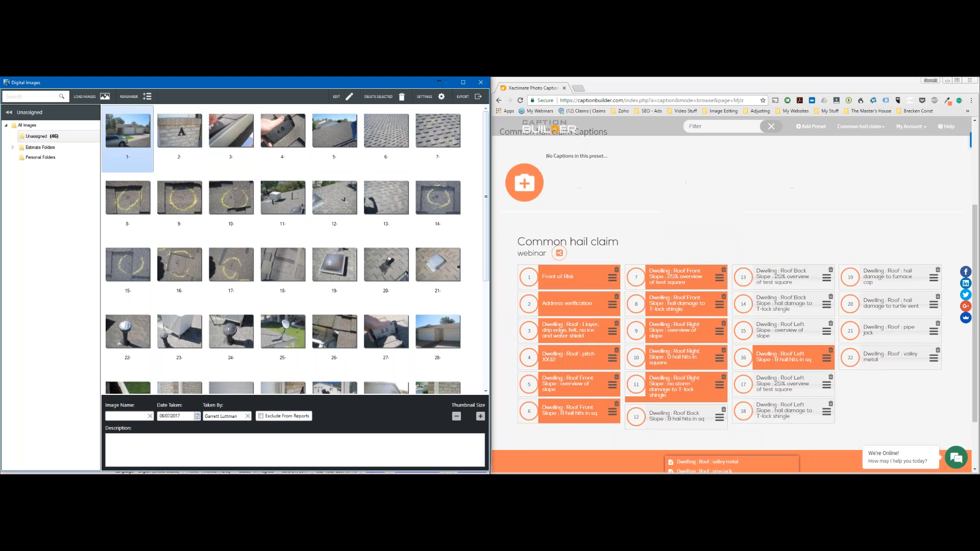
{"action": "scroll", "coordinate": [889, 224], "scroll_direction": "up", "scroll_amount": 3}
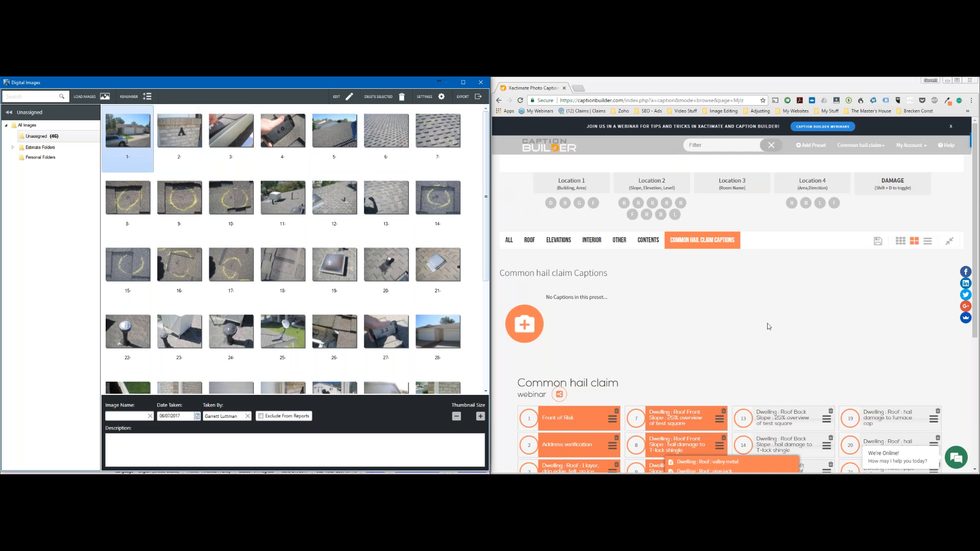
{"action": "left_click", "coordinate": [867, 147]}
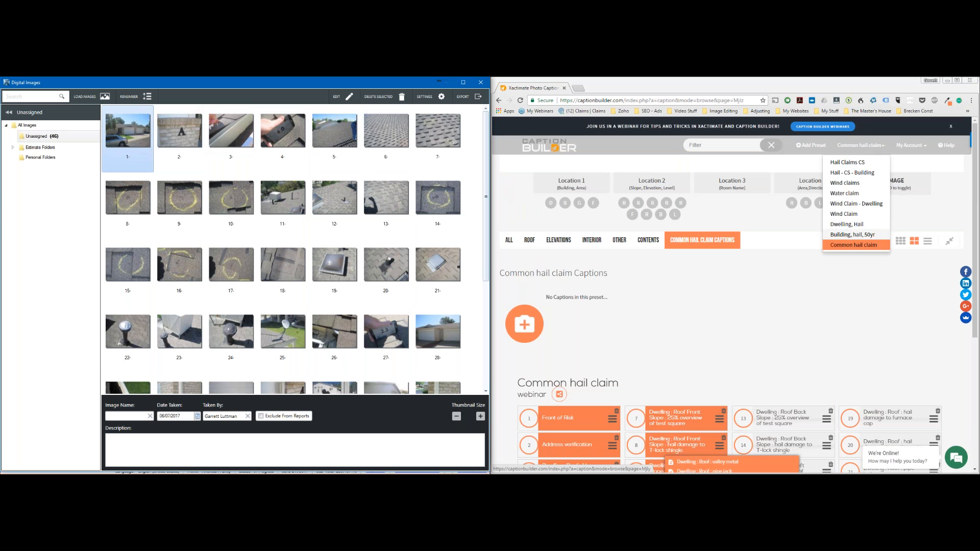
{"action": "left_click", "coordinate": [852, 235]}
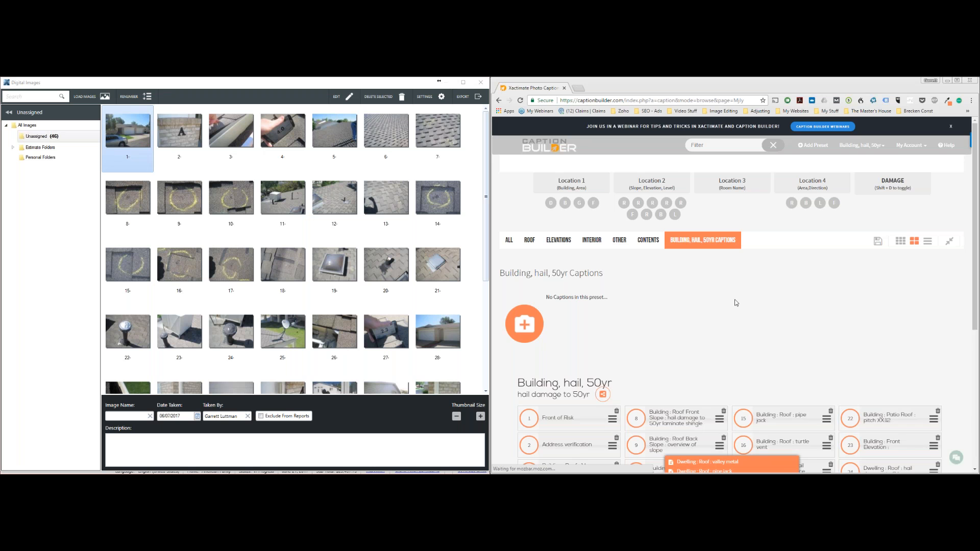
{"action": "scroll", "coordinate": [736, 303], "scroll_direction": "down", "scroll_amount": 5}
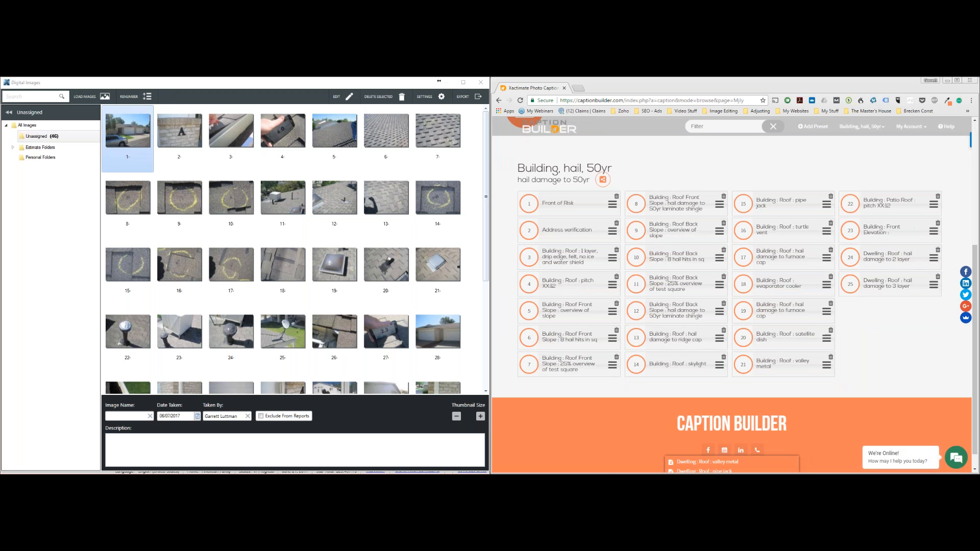
Step: In the CB_EXAMPLE_50YR images, caption image 1 as "Front of Risk" and image 2 as "Address verification" from the preset
{"action": "left_click", "coordinate": [600, 206]}
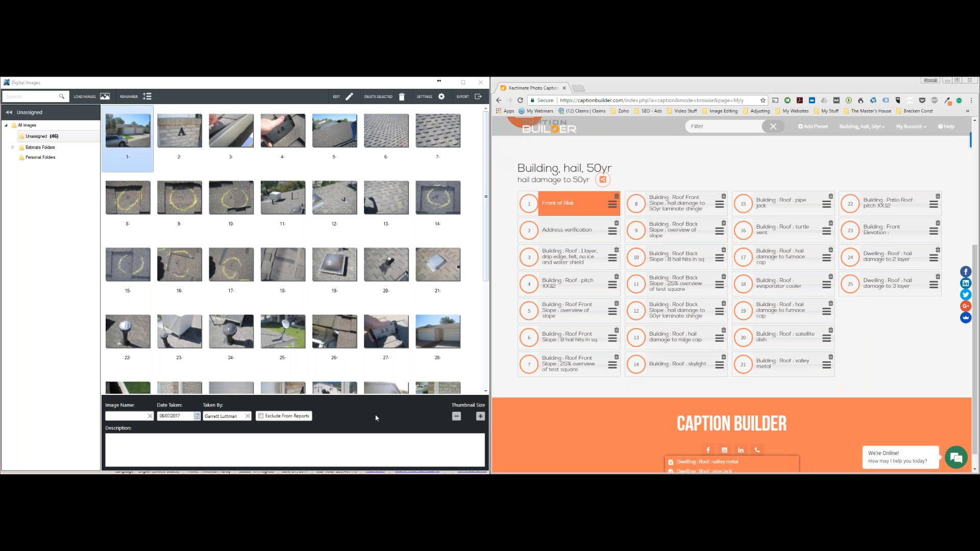
{"action": "left_click", "coordinate": [370, 447]}
{"action": "type", "text": "Front of Risk"}
{"action": "key", "text": "Page_Down"}
{"action": "left_click", "coordinate": [563, 236]}
{"action": "left_click", "coordinate": [384, 452]}
{"action": "type", "text": "Address verification"}
{"action": "key", "text": "Page_Down"}
Step: Caption image 3 as "Building : Roof : 1 layer, drip edge, felt, no ice and water shield"
{"action": "left_click", "coordinate": [589, 273]}
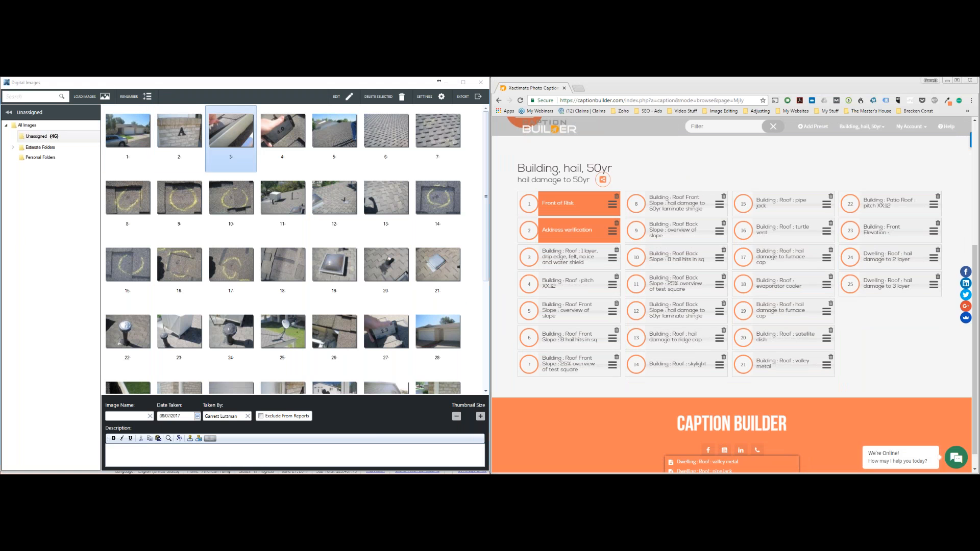
{"action": "left_click", "coordinate": [592, 264]}
{"action": "left_click", "coordinate": [388, 446]}
{"action": "type", "text": "Building : Roof : 1 layer, drip edge, felt, no ice and water shield"}
{"action": "key", "text": "Page_Down"}
Step: Caption image 4 with the preset entry "Building : Roof : pitch XX:12"
{"action": "left_click", "coordinate": [585, 287]}
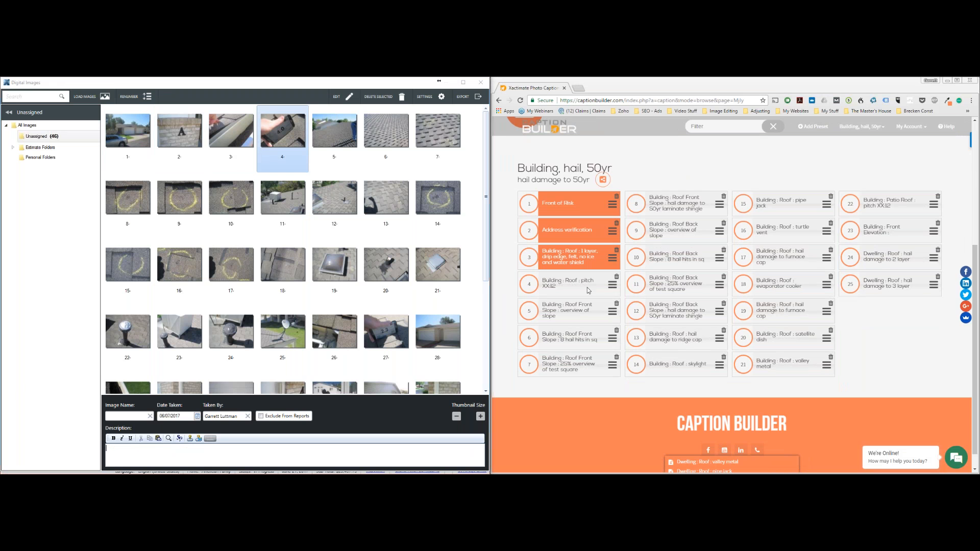
{"action": "left_click", "coordinate": [219, 463]}
{"action": "type", "text": "Building : Roof : pitch XX:12"}
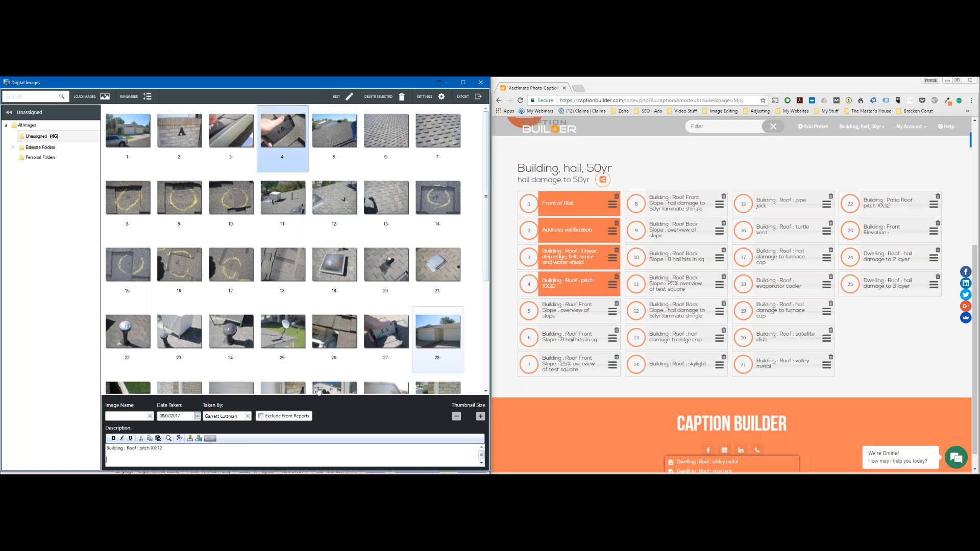
{"action": "left_click", "coordinate": [118, 416]}
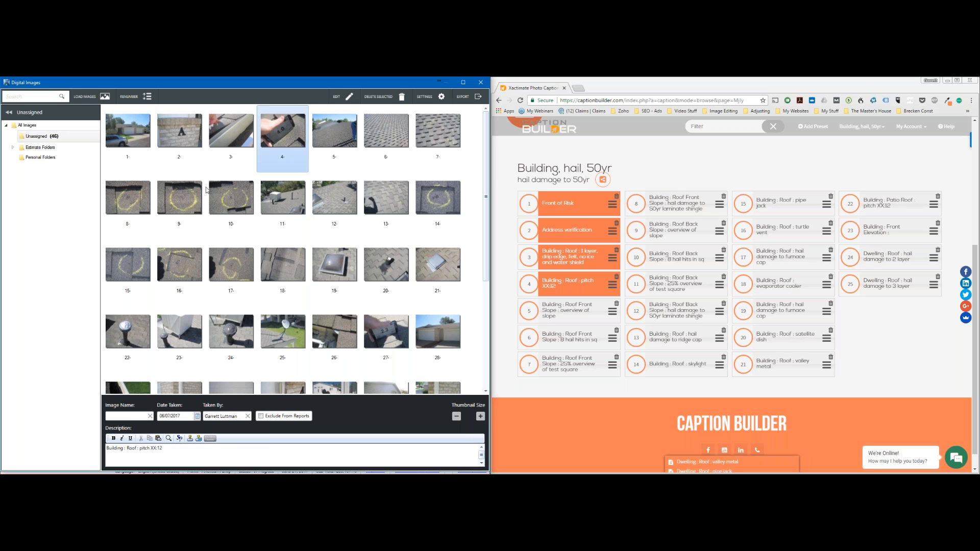
Step: With image 3 selected, build the location-only caption "Building : Roof :" in the roof category and add it to the preset
{"action": "left_click", "coordinate": [231, 133]}
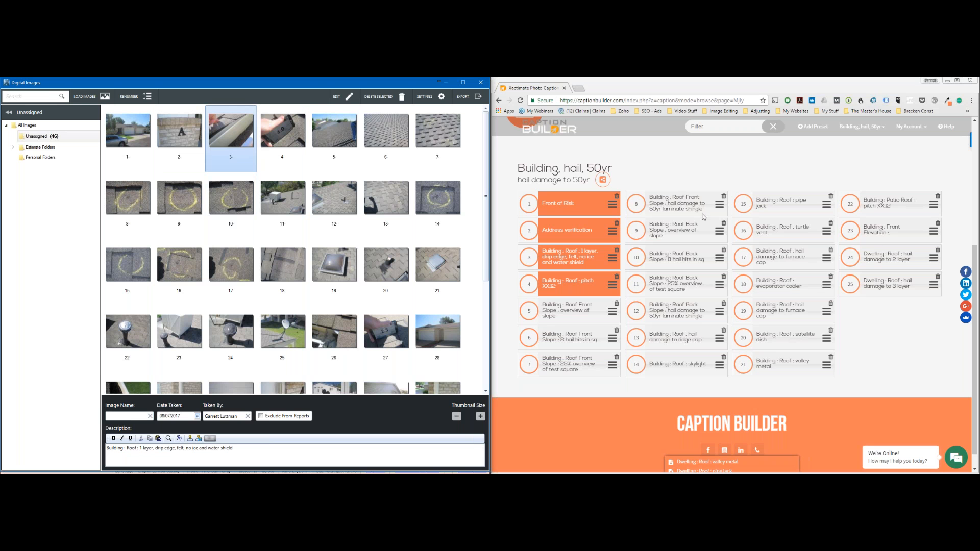
{"action": "left_click", "coordinate": [683, 178]}
{"action": "scroll", "coordinate": [683, 179], "scroll_direction": "up", "scroll_amount": 1}
{"action": "scroll", "coordinate": [732, 294], "scroll_direction": "up", "scroll_amount": 4}
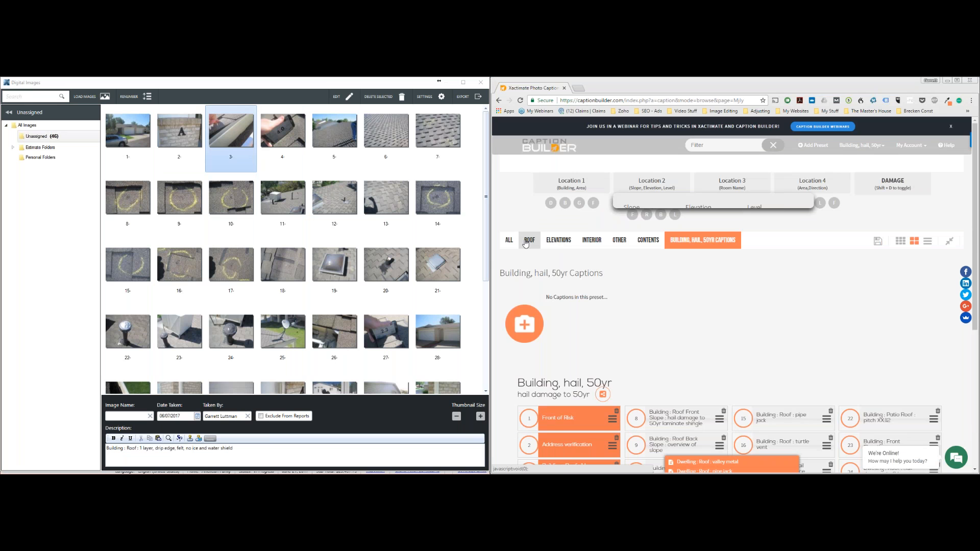
{"action": "left_click", "coordinate": [529, 241]}
{"action": "scroll", "coordinate": [697, 357], "scroll_direction": "down", "scroll_amount": 2}
{"action": "left_click", "coordinate": [564, 202]}
{"action": "left_click", "coordinate": [624, 203]}
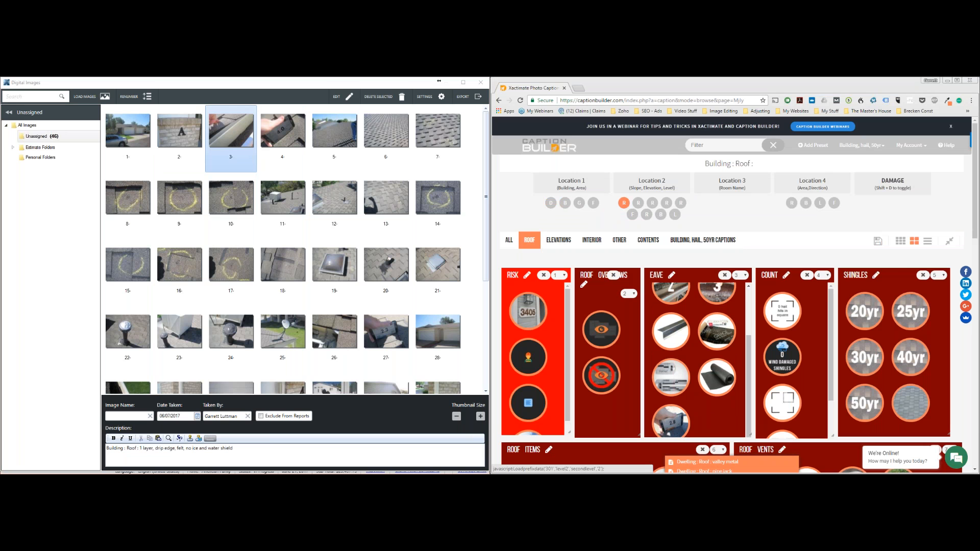
{"action": "left_click", "coordinate": [734, 163]}
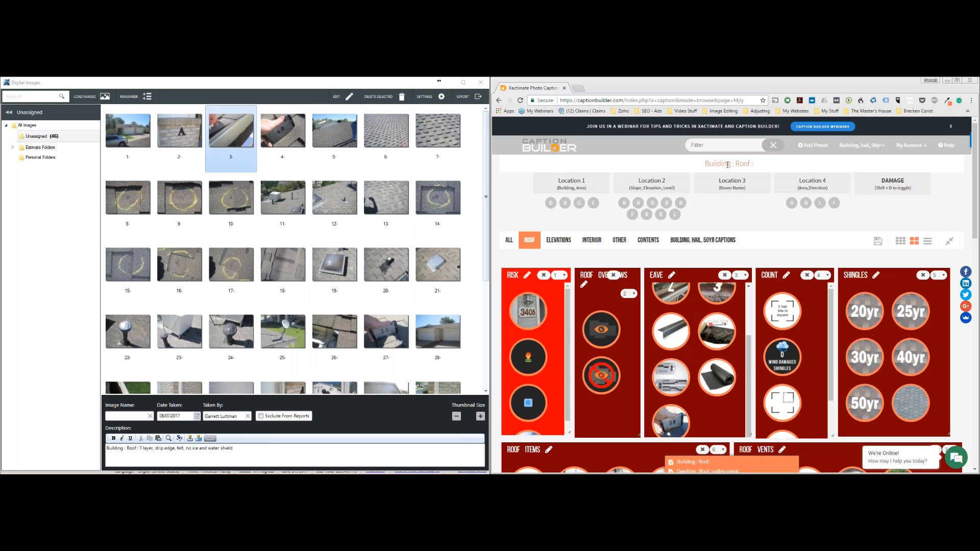
Step: Move the new "Building : Roof :" entry to position 3 in the "Building, hail, 50yr" preset
{"action": "mouse_move", "coordinate": [733, 176]}
{"action": "scroll", "coordinate": [732, 184], "scroll_direction": "down", "scroll_amount": 15}
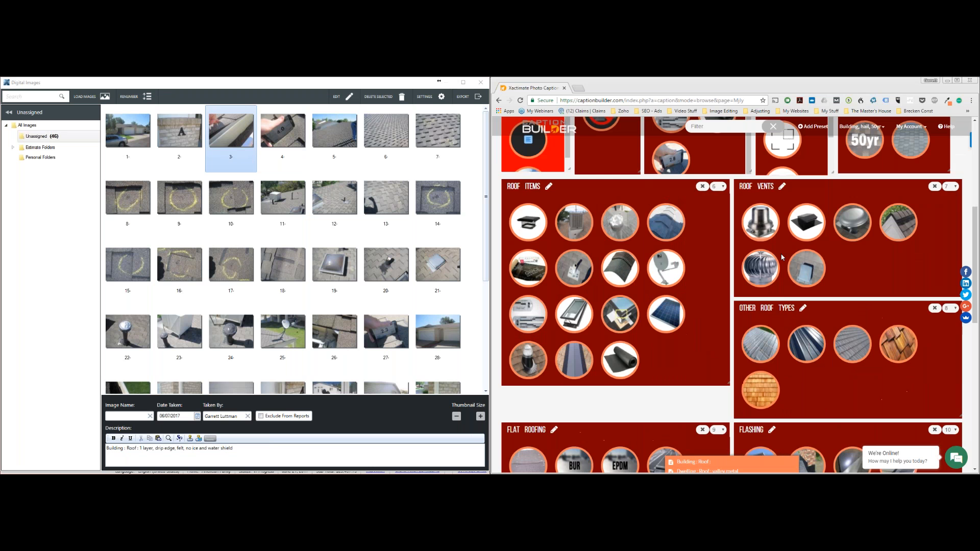
{"action": "scroll", "coordinate": [882, 330], "scroll_direction": "down", "scroll_amount": 2}
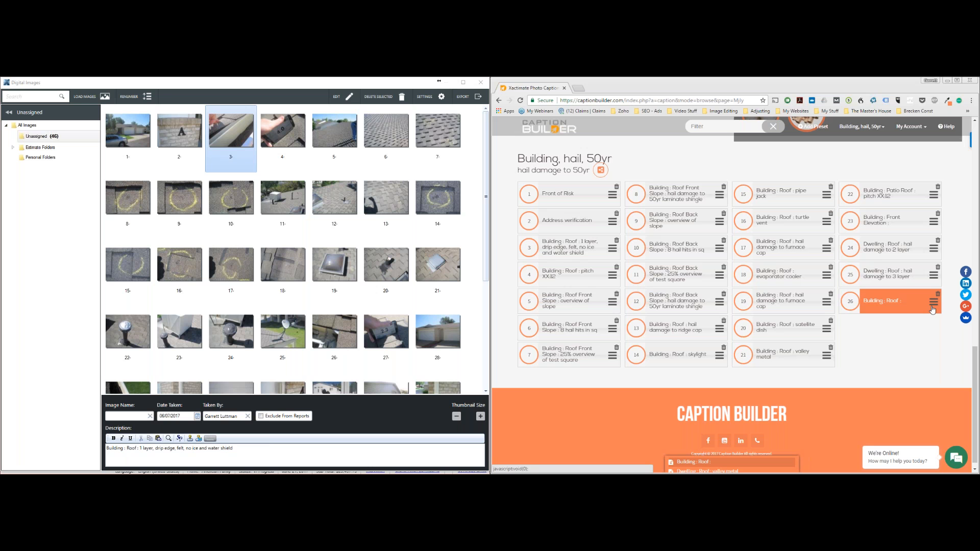
{"action": "left_click_drag", "start_coordinate": [933, 307], "coordinate": [608, 255]}
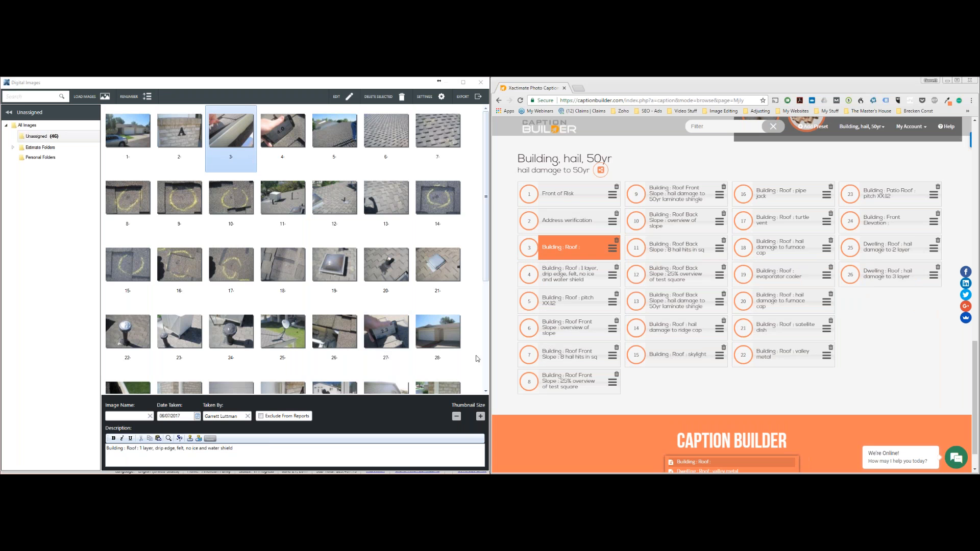
Step: Set the image name of image 1 to "Front of Risk" and image 2 to "Address verification" using the preset entries
{"action": "left_click", "coordinate": [138, 156]}
{"action": "key", "text": "ctrl+a"}
{"action": "left_click", "coordinate": [147, 148]}
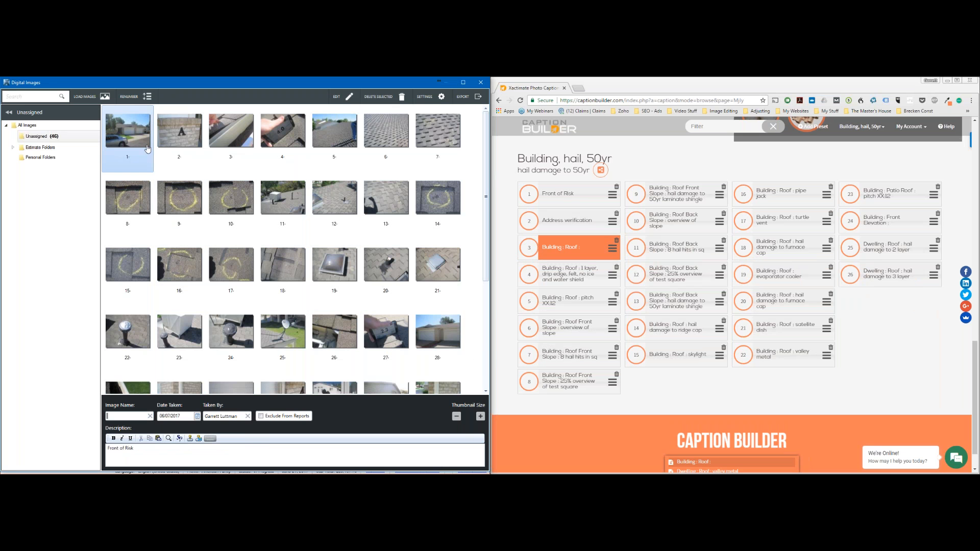
{"action": "left_click", "coordinate": [557, 194]}
{"action": "left_click", "coordinate": [135, 416]}
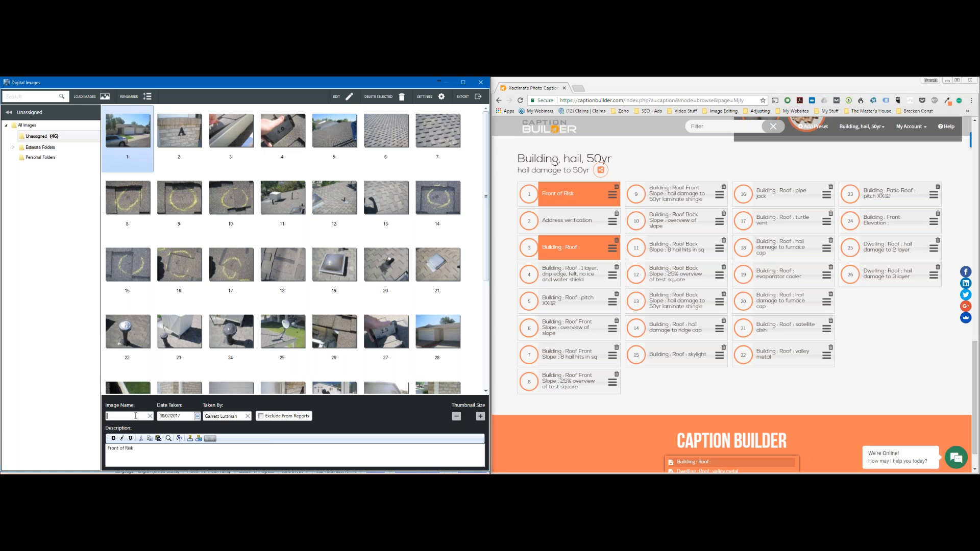
{"action": "type", "text": "Front of Risk"}
{"action": "left_click", "coordinate": [179, 138]}
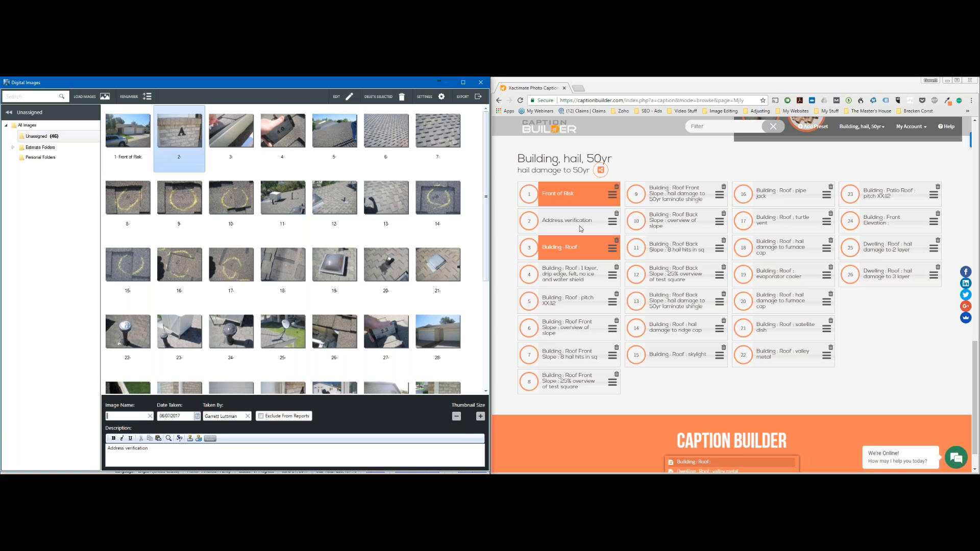
{"action": "left_click", "coordinate": [567, 220]}
{"action": "left_click", "coordinate": [128, 416]}
{"action": "type", "text": "Address verification"}
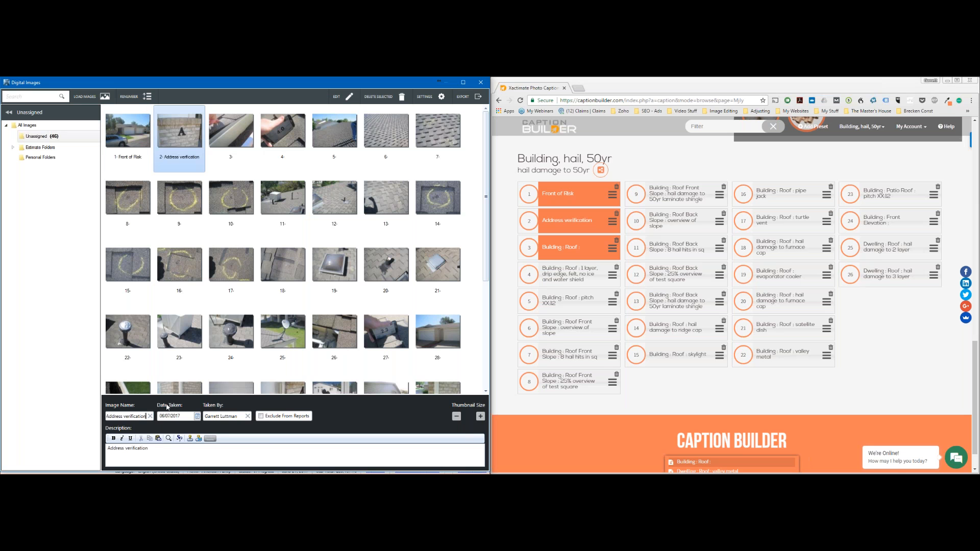
Step: Copy the "Building : Roof :" entry and apply it as the image name of images 3 through 27 together
{"action": "left_click", "coordinate": [579, 250]}
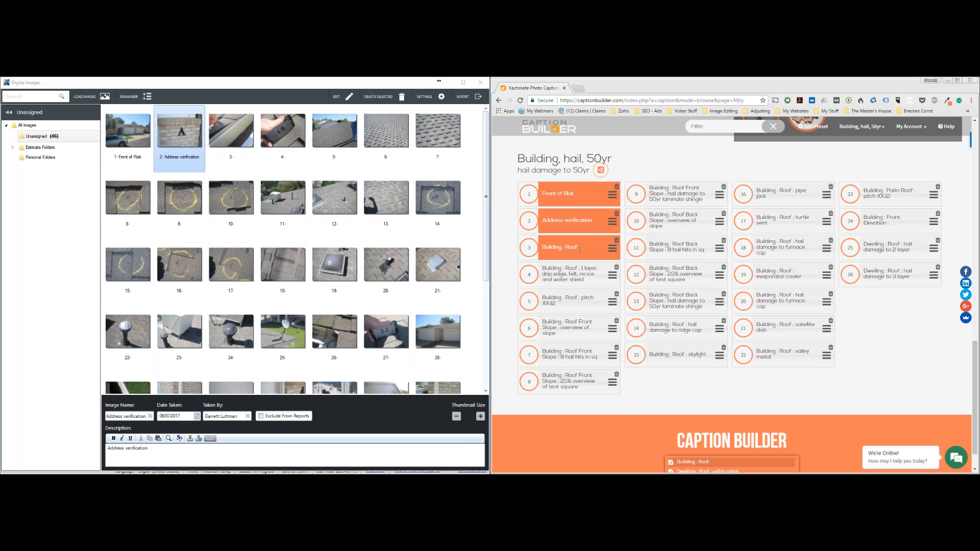
{"action": "left_click", "coordinate": [231, 134]}
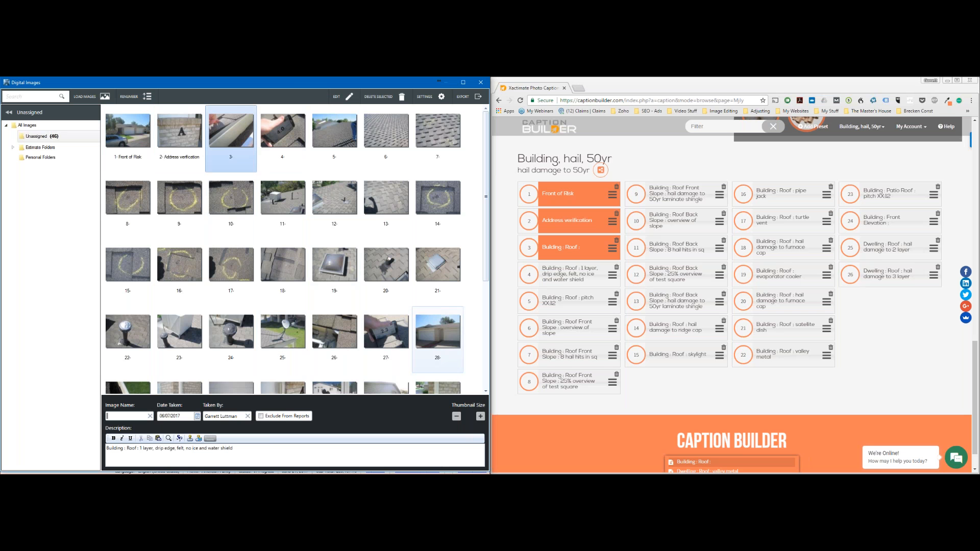
{"action": "left_click", "coordinate": [386, 337], "text": "shift"}
{"action": "left_click", "coordinate": [147, 416]}
{"action": "type", "text": "Building : Roof :"}
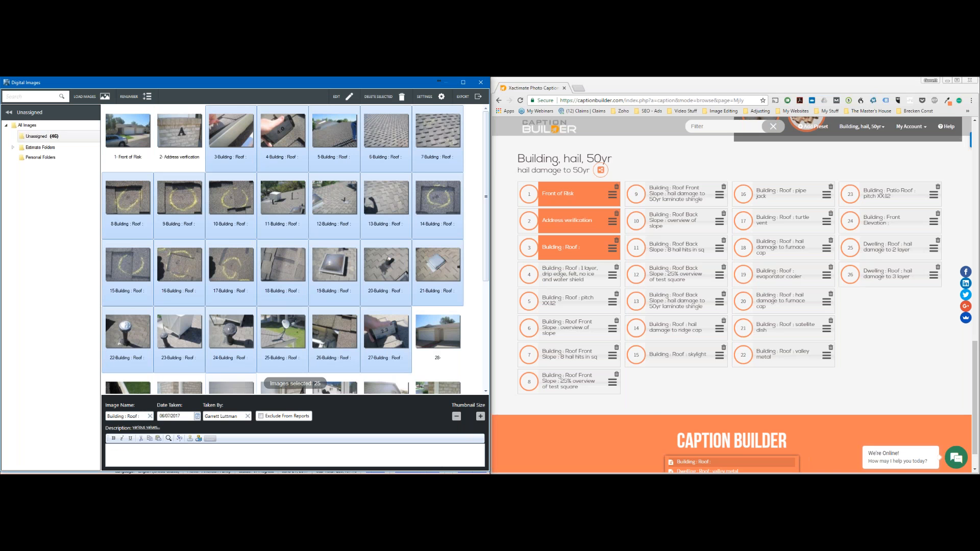
Step: Replace image 3's description with the preset entry "Building : Roof : 1 layer, drip edge, felt, no ice and water shield"
{"action": "left_click", "coordinate": [246, 127]}
{"action": "left_click", "coordinate": [570, 274]}
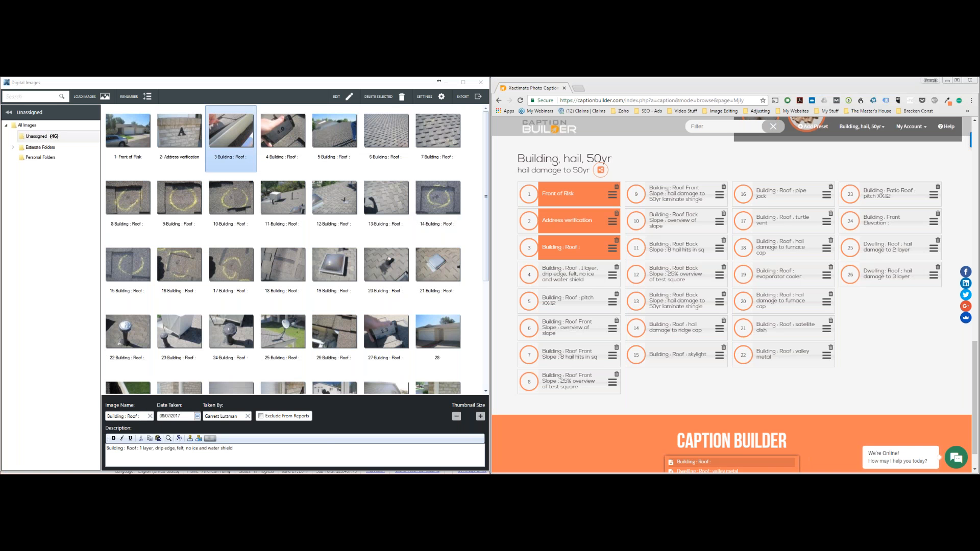
{"action": "left_click", "coordinate": [593, 282]}
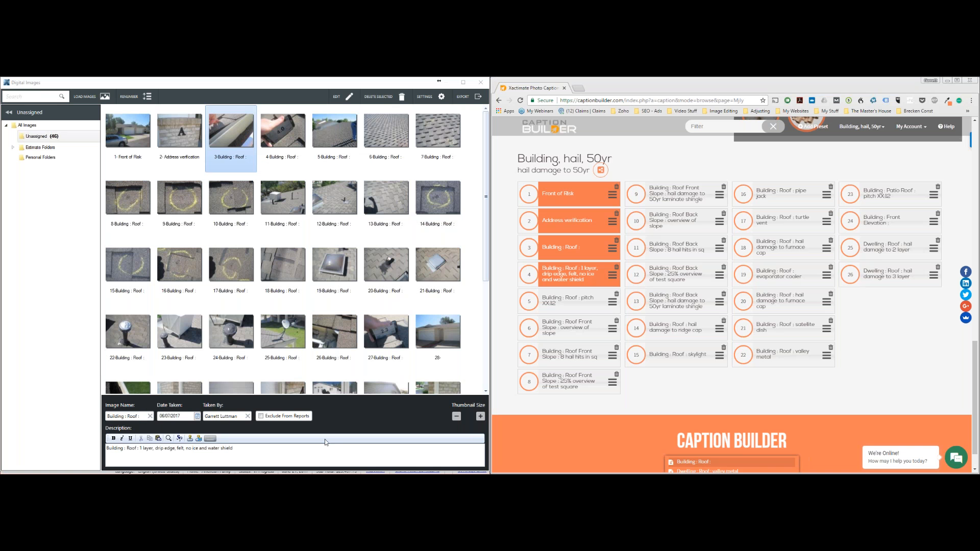
{"action": "left_click", "coordinate": [376, 445]}
{"action": "key", "text": "ctrl+a"}
{"action": "type", "text": "Building : Roof : 1 layer, drip edge, felt, no ice and water shield"}
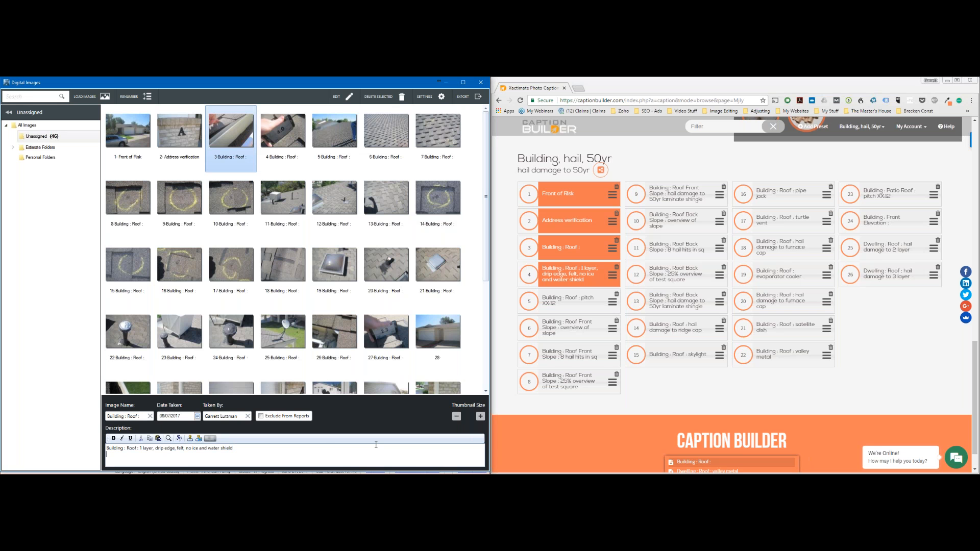
{"action": "left_click", "coordinate": [283, 265], "text": "shift"}
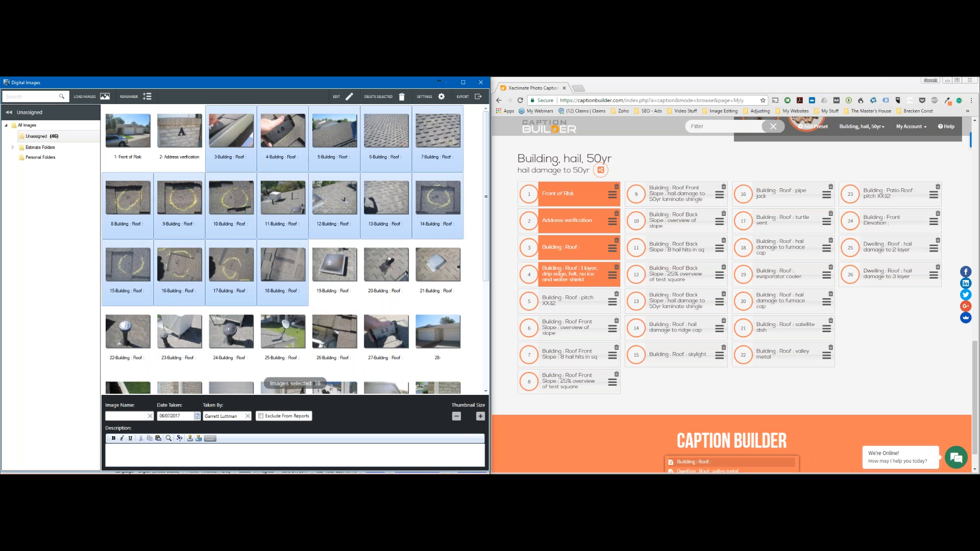
{"action": "left_click", "coordinate": [232, 148]}
{"action": "left_click", "coordinate": [293, 458]}
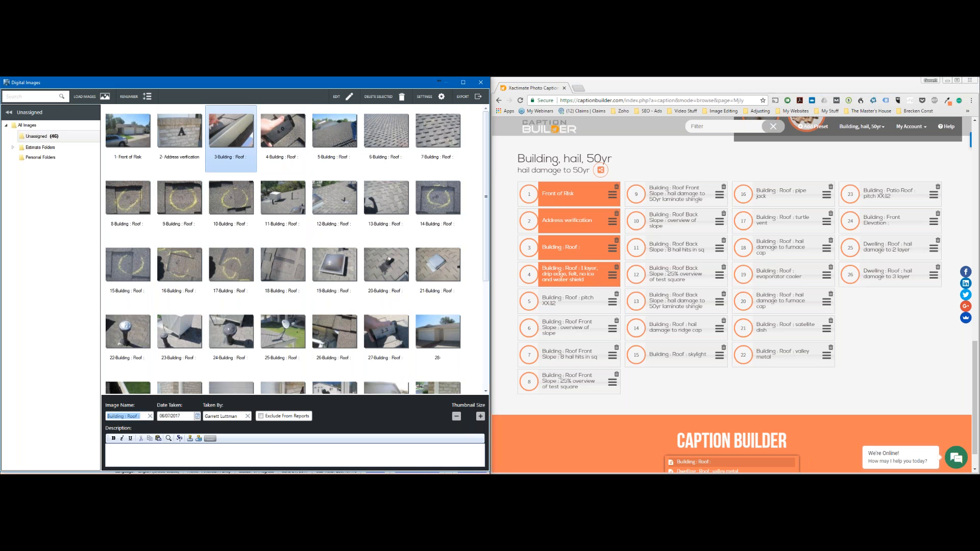
{"action": "type", "text": "Building : Roof : 1 layer, drip edge, felt, no ice and water shield"}
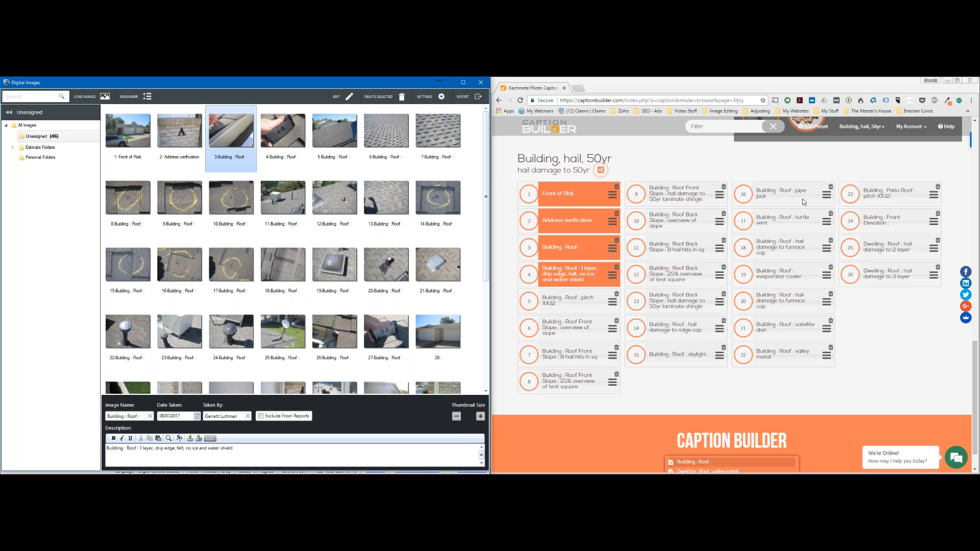
Step: Remove the "Building : Roof :" prefix from image 3's description
{"action": "scroll", "coordinate": [804, 202], "scroll_direction": "up", "scroll_amount": 3}
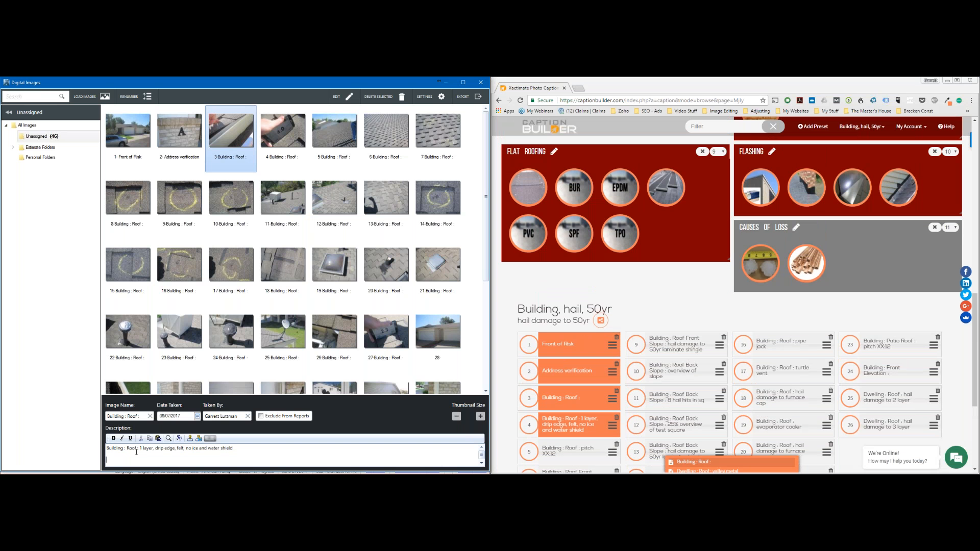
{"action": "left_click_drag", "start_coordinate": [138, 449], "coordinate": [106, 448]}
{"action": "key", "text": "Delete"}
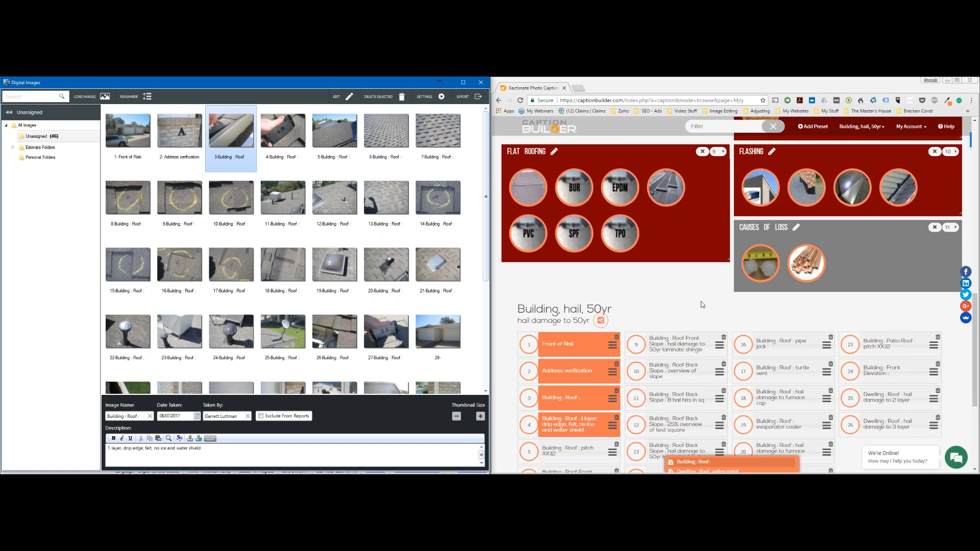
Step: Clear the location prefix and add the eave caption "1 layer, drip edge, felt, no ice and water shield" to the preset
{"action": "scroll", "coordinate": [703, 304], "scroll_direction": "up", "scroll_amount": 5}
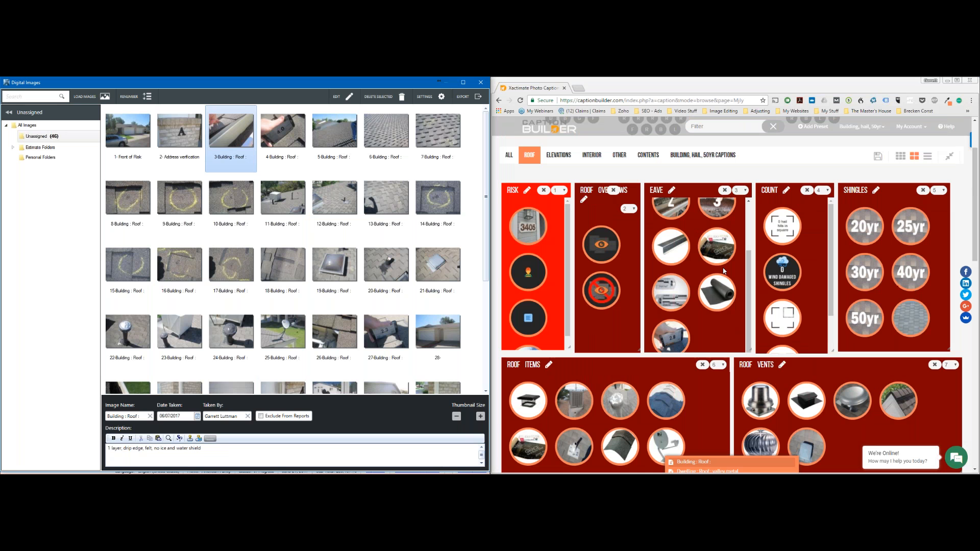
{"action": "scroll", "coordinate": [723, 270], "scroll_direction": "up", "scroll_amount": 3}
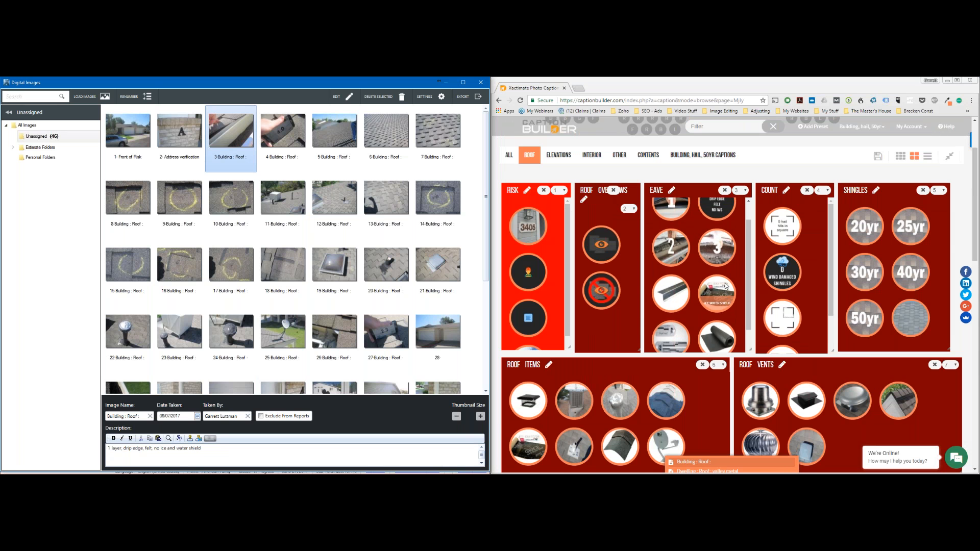
{"action": "scroll", "coordinate": [757, 259], "scroll_direction": "up", "scroll_amount": 2}
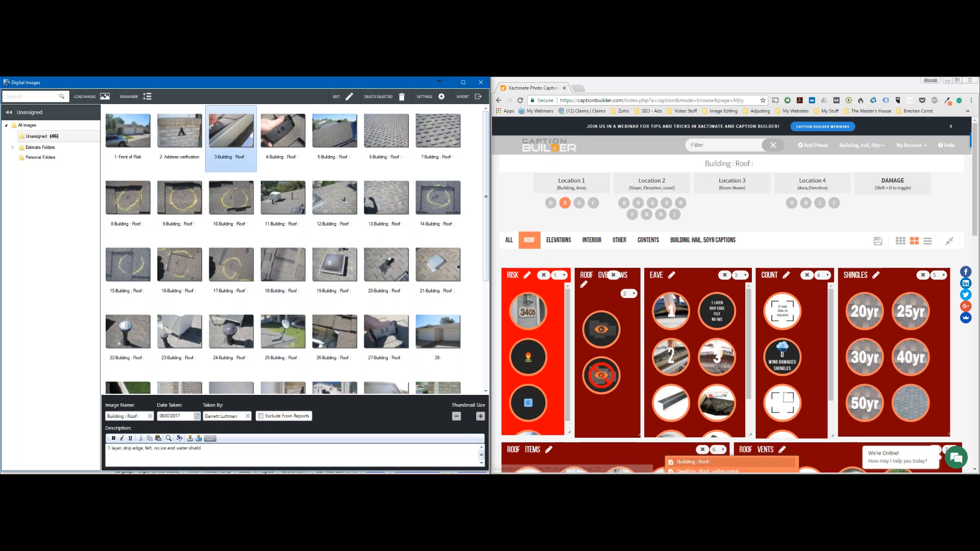
{"action": "left_click", "coordinate": [724, 170]}
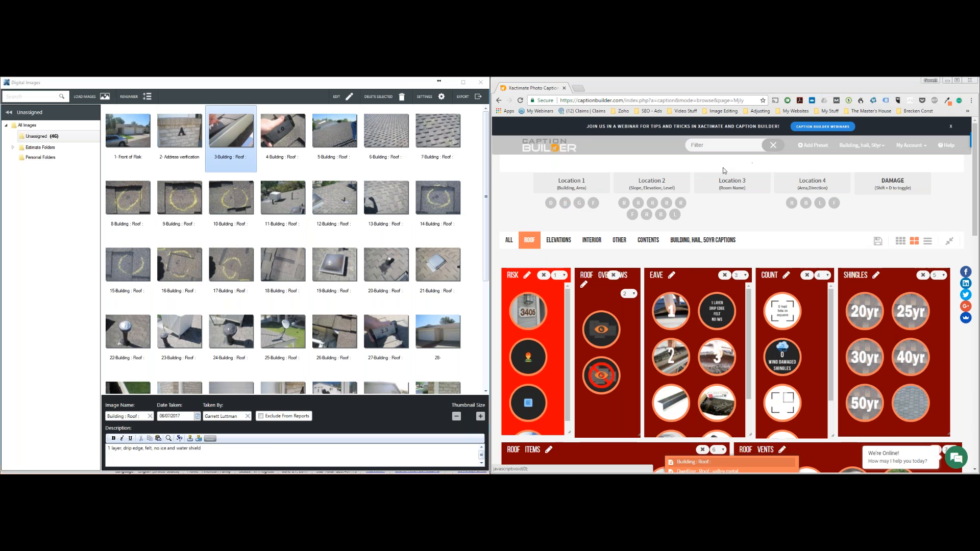
{"action": "left_click", "coordinate": [717, 312]}
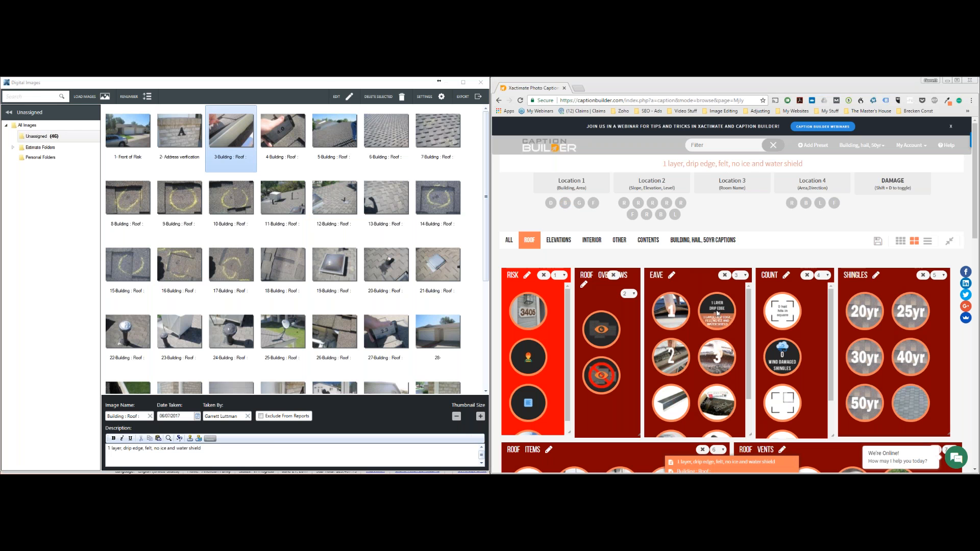
Step: Move the unprefixed "1 layer, drip edge, felt, no ice and water shield" entry to position 4 in the preset
{"action": "scroll", "coordinate": [785, 294], "scroll_direction": "down", "scroll_amount": 1}
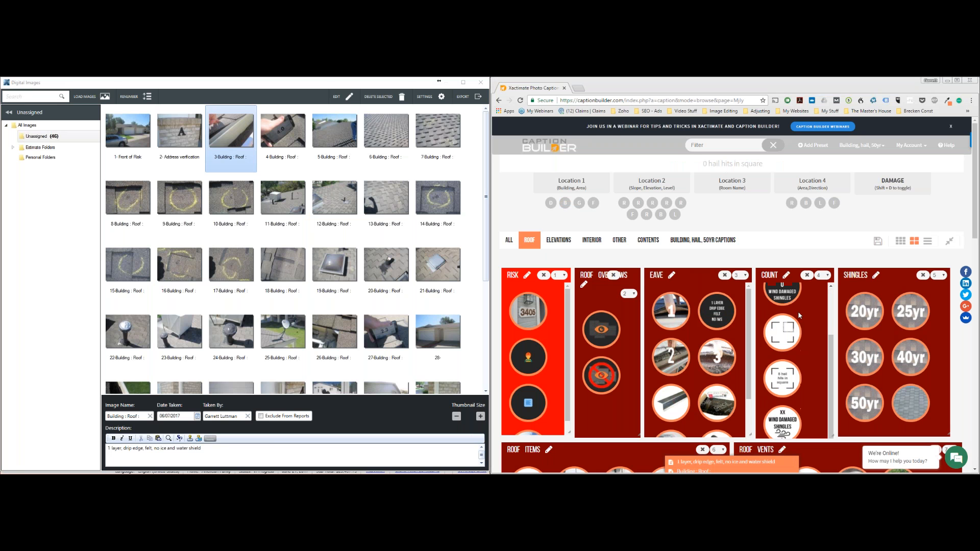
{"action": "scroll", "coordinate": [908, 258], "scroll_direction": "down", "scroll_amount": 10}
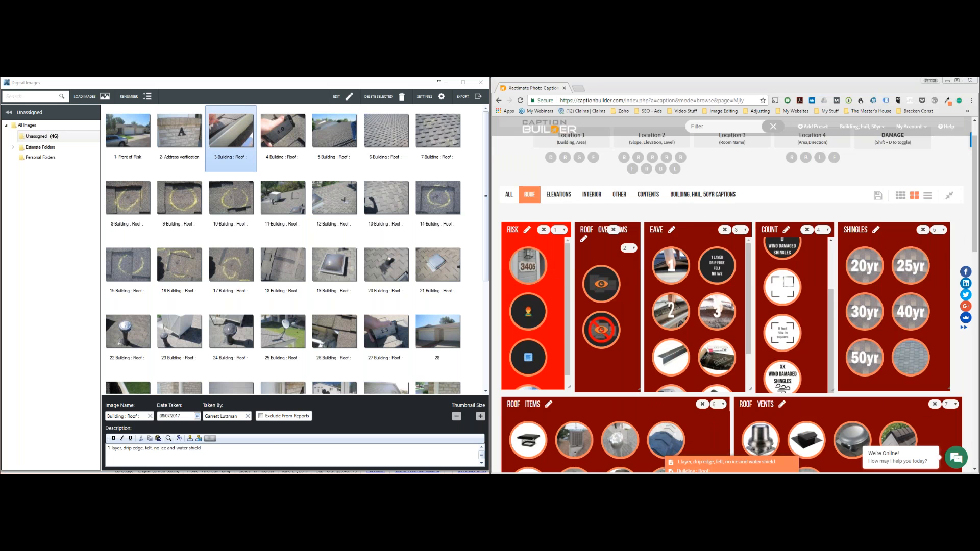
{"action": "scroll", "coordinate": [735, 286], "scroll_direction": "down", "scroll_amount": 1}
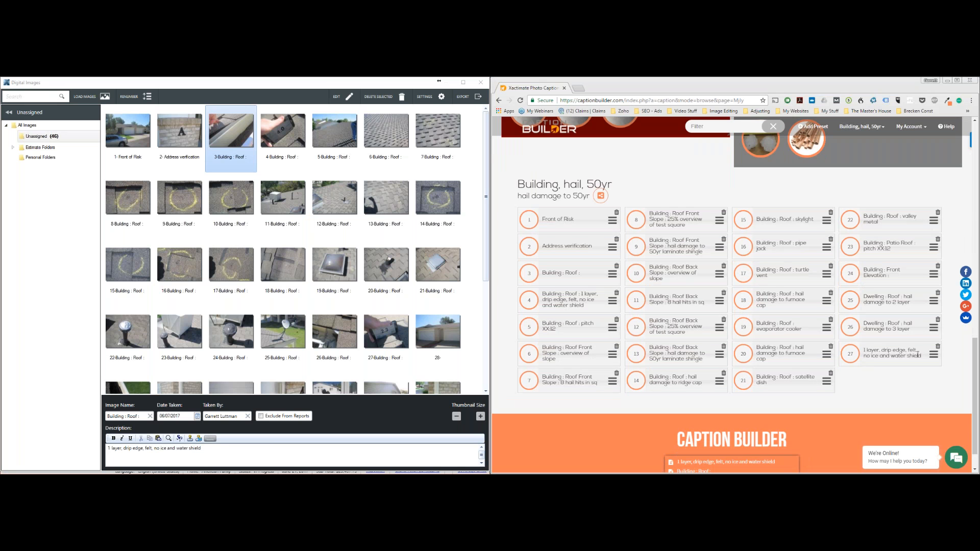
{"action": "left_click_drag", "start_coordinate": [917, 354], "coordinate": [616, 302]}
{"action": "left_click_drag", "start_coordinate": [612, 309], "coordinate": [612, 305]}
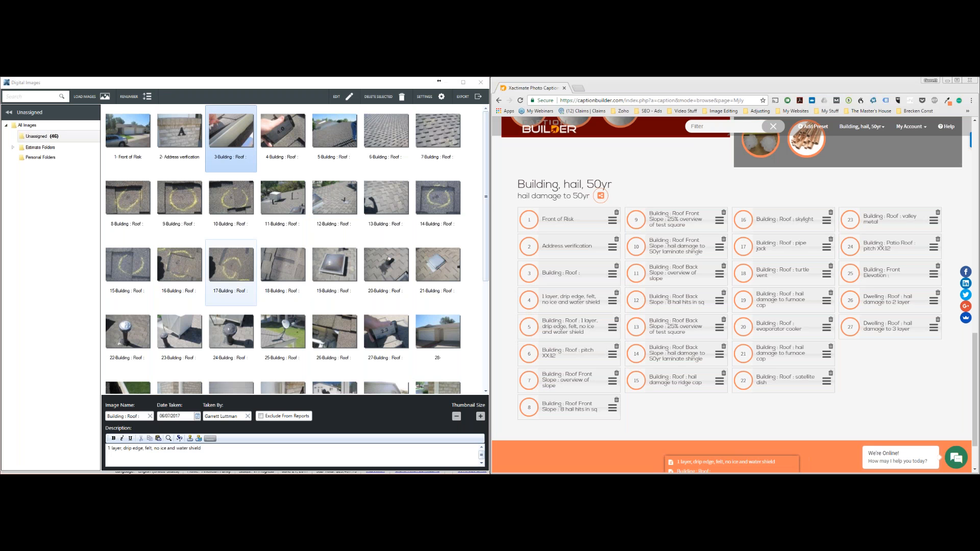
Step: Replace image 3's shortened description with preset entry 5, "Building : Roof : 1 layer, drip edge, felt, no ice and water shield"
{"action": "left_click", "coordinate": [141, 416]}
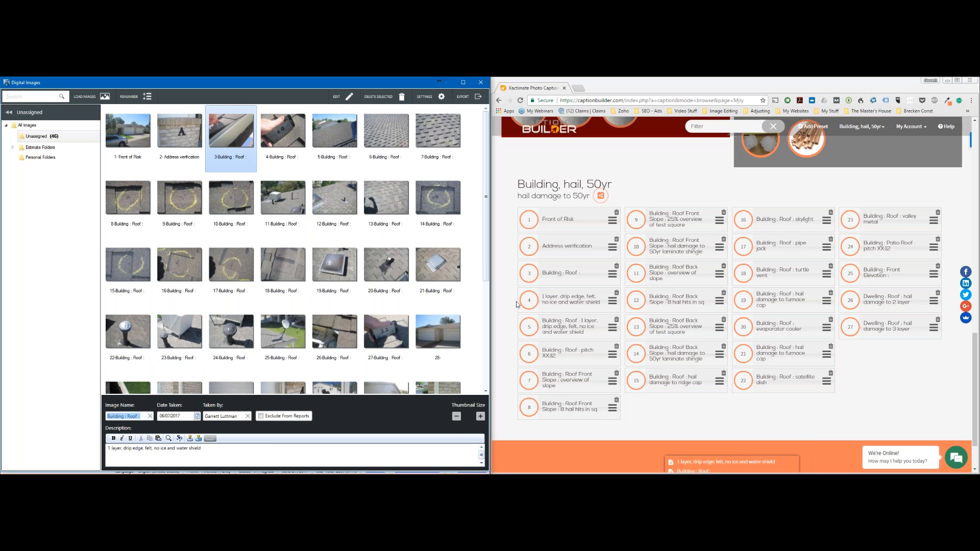
{"action": "left_click", "coordinate": [567, 327]}
{"action": "left_click", "coordinate": [220, 453]}
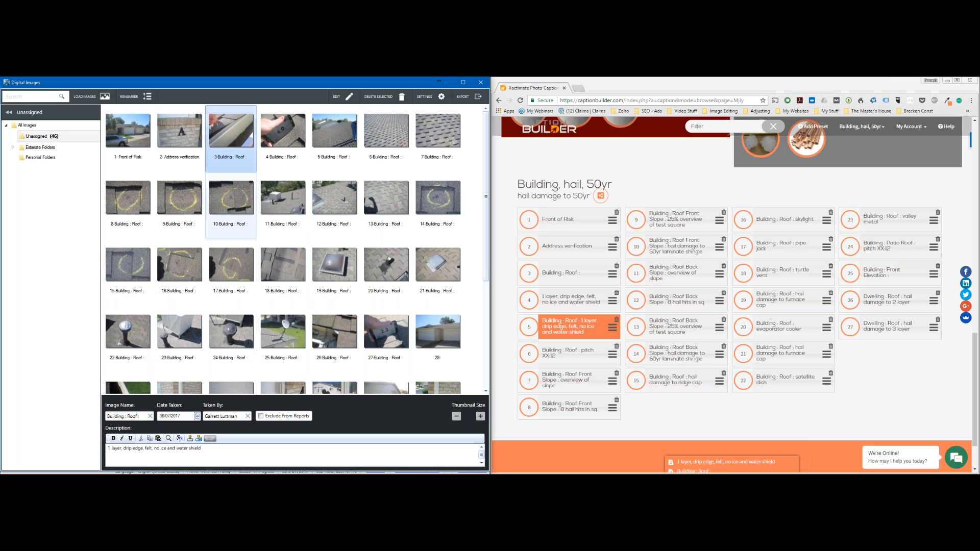
{"action": "key", "text": "ctrl+a"}
{"action": "type", "text": "Building : Roof : 1 layer, drip edge, felt, no ice and water shield"}
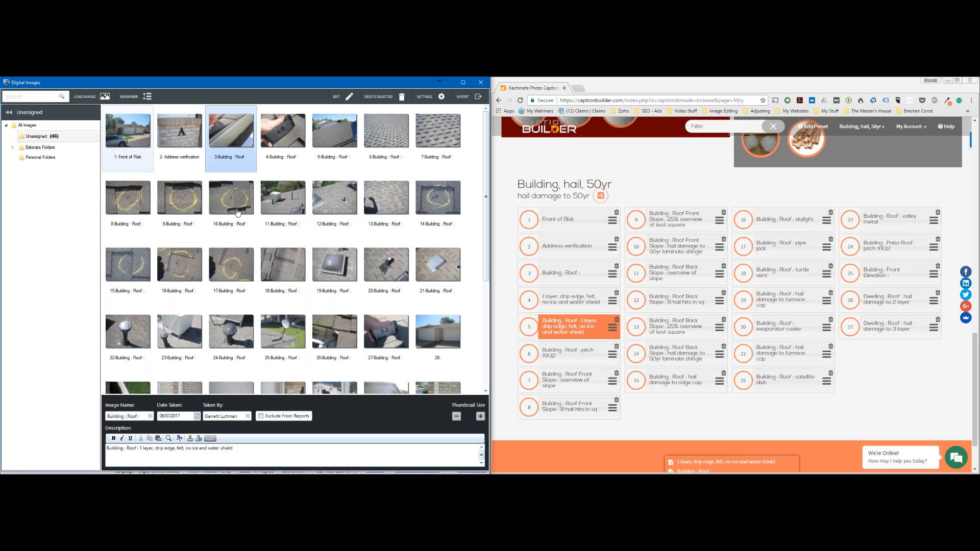
Step: Clear the image names of images 1 through 27, select image 1, and copy preset entry 3, "Building : Roof :"
{"action": "left_click", "coordinate": [128, 135]}
{"action": "left_click", "coordinate": [389, 335], "text": "shift"}
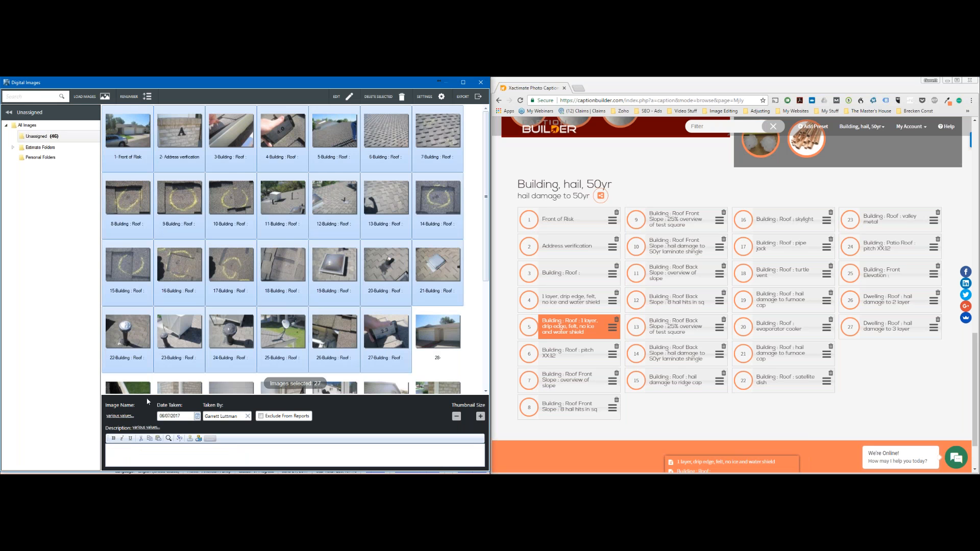
{"action": "left_click", "coordinate": [121, 417]}
{"action": "left_click", "coordinate": [128, 135]}
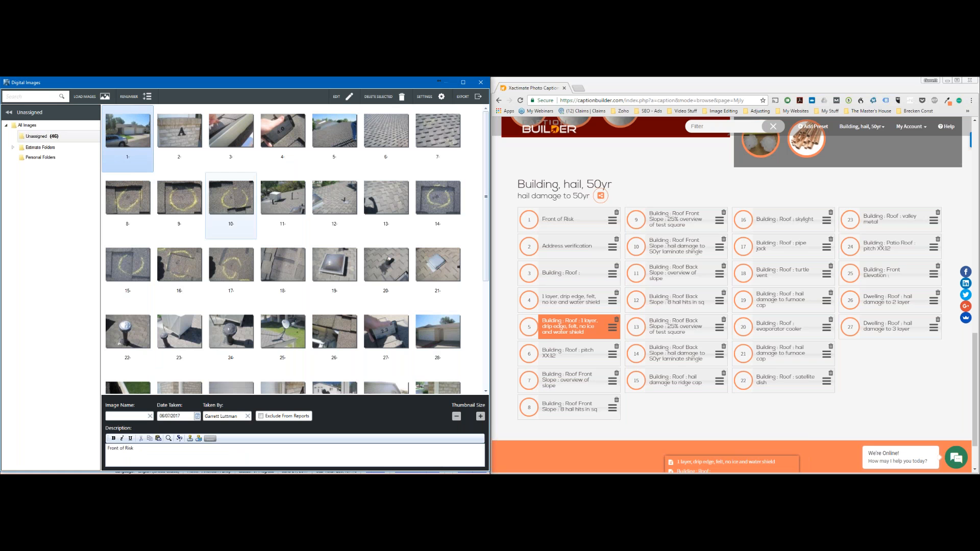
{"action": "left_click", "coordinate": [570, 273]}
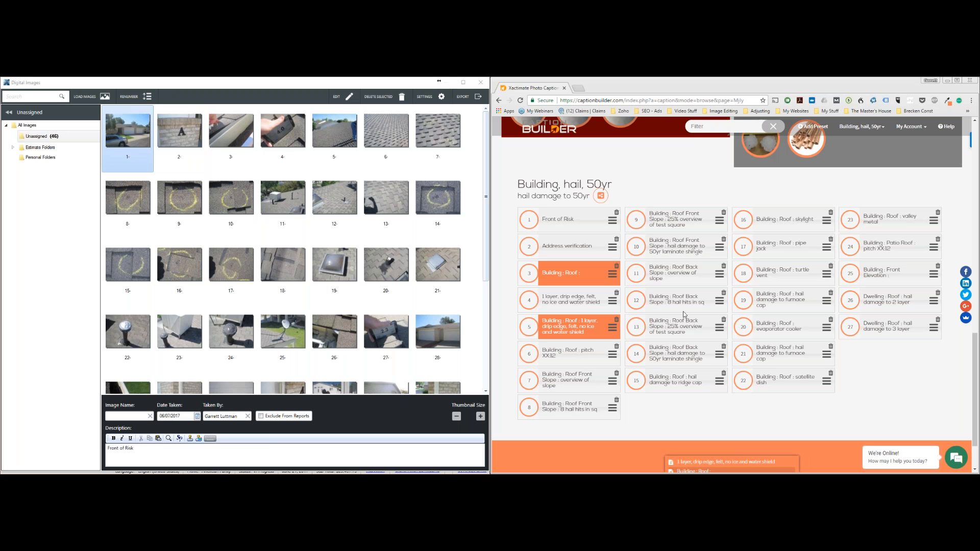
Step: Add the roof captions "hail damage to 20yr 3-tab shingle" and "hail damage to 50yr laminate shingle" to the preset
{"action": "scroll", "coordinate": [785, 284], "scroll_direction": "up", "scroll_amount": 13}
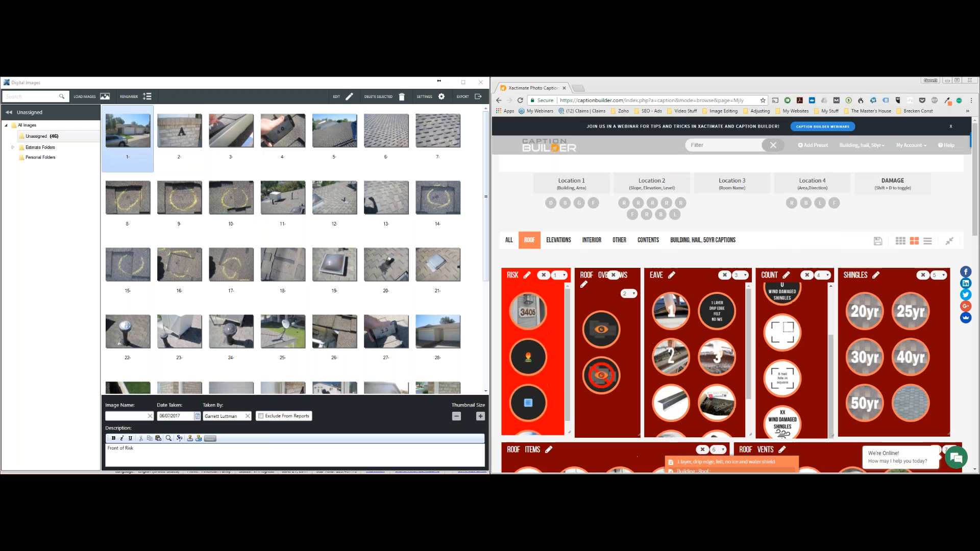
{"action": "left_click", "coordinate": [865, 311]}
{"action": "left_click", "coordinate": [814, 206]}
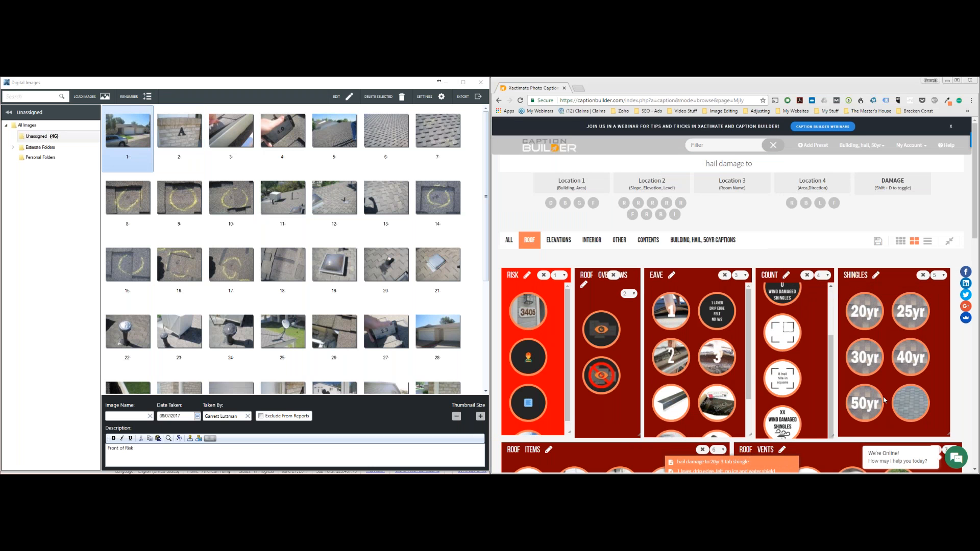
{"action": "left_click", "coordinate": [866, 401]}
{"action": "scroll", "coordinate": [966, 368], "scroll_direction": "down", "scroll_amount": 1}
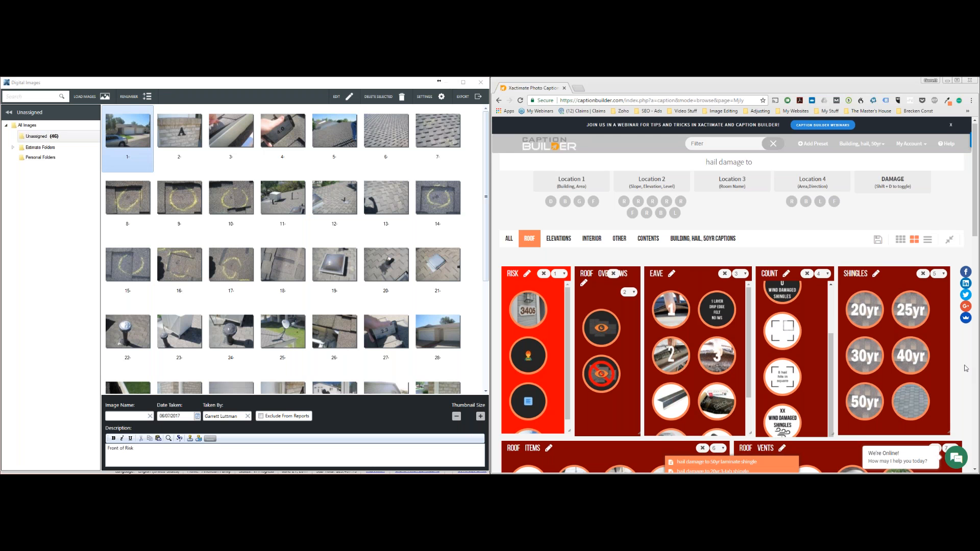
Step: Move the unprefixed "hail damage to 50yr laminate shingle" entry to position 5 in the preset and delete it
{"action": "scroll", "coordinate": [965, 369], "scroll_direction": "down", "scroll_amount": 14}
{"action": "scroll", "coordinate": [907, 310], "scroll_direction": "up", "scroll_amount": 1}
{"action": "left_click_drag", "start_coordinate": [933, 304], "coordinate": [619, 295]}
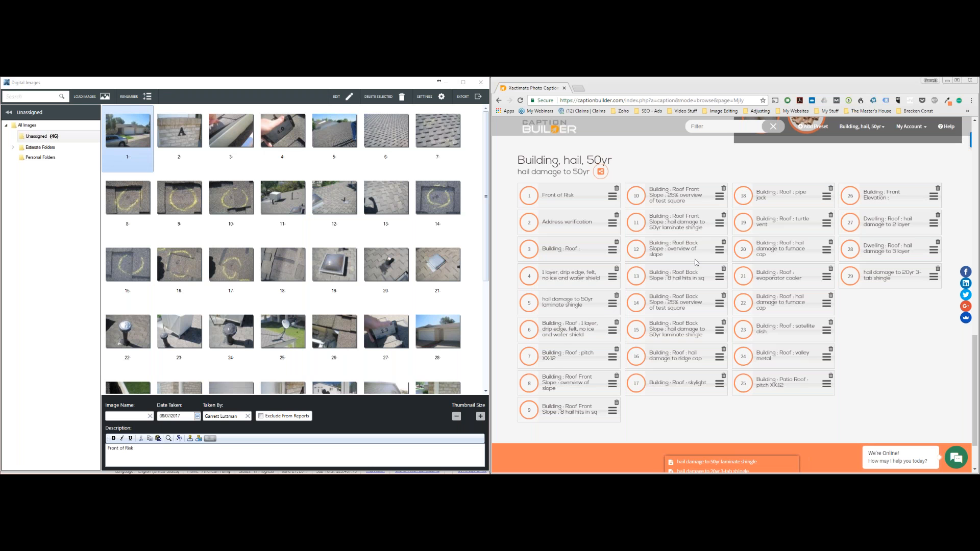
{"action": "left_click", "coordinate": [616, 296]}
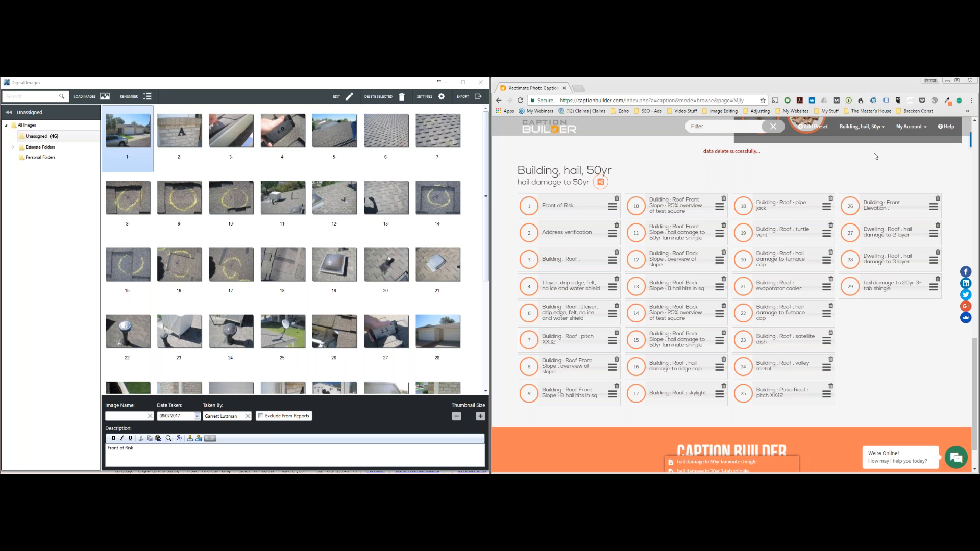
Step: Add elevation captions for hail damage to gable vent, dryer vent cover, fireplace vent cover, deck railing, deck railing paint and decking to the preset
{"action": "scroll", "coordinate": [875, 156], "scroll_direction": "up", "scroll_amount": 10}
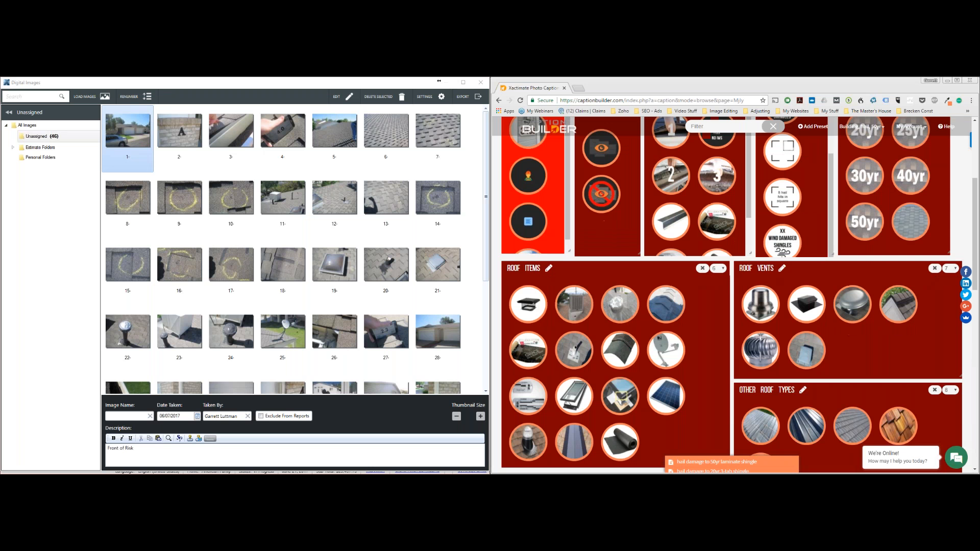
{"action": "scroll", "coordinate": [876, 156], "scroll_direction": "up", "scroll_amount": 1}
{"action": "left_click", "coordinate": [861, 127]}
{"action": "scroll", "coordinate": [853, 167], "scroll_direction": "up", "scroll_amount": 3}
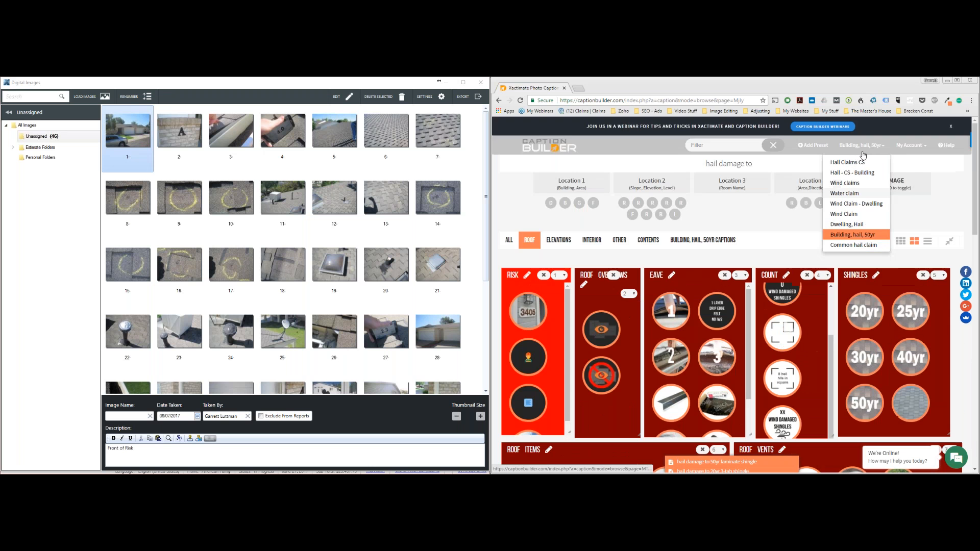
{"action": "scroll", "coordinate": [670, 322], "scroll_direction": "down", "scroll_amount": 2}
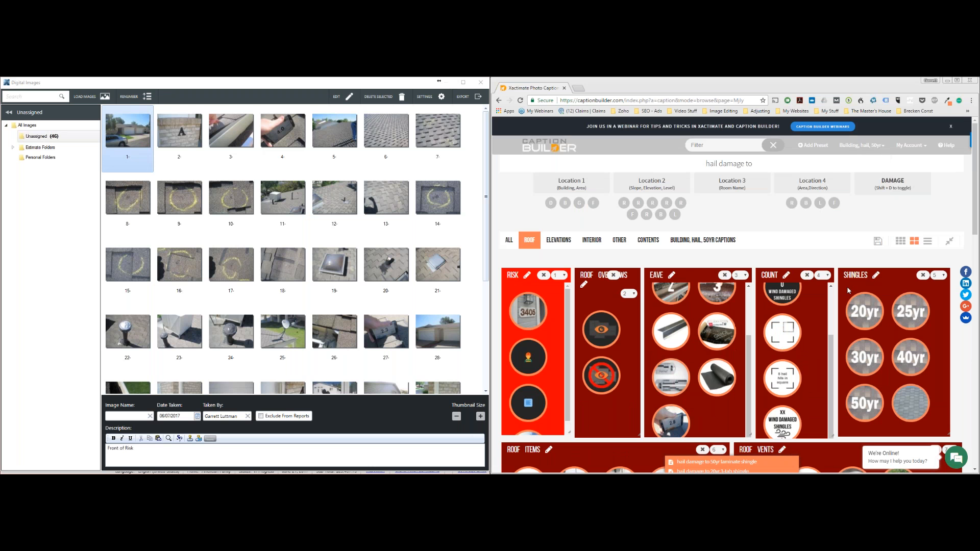
{"action": "left_click", "coordinate": [549, 240]}
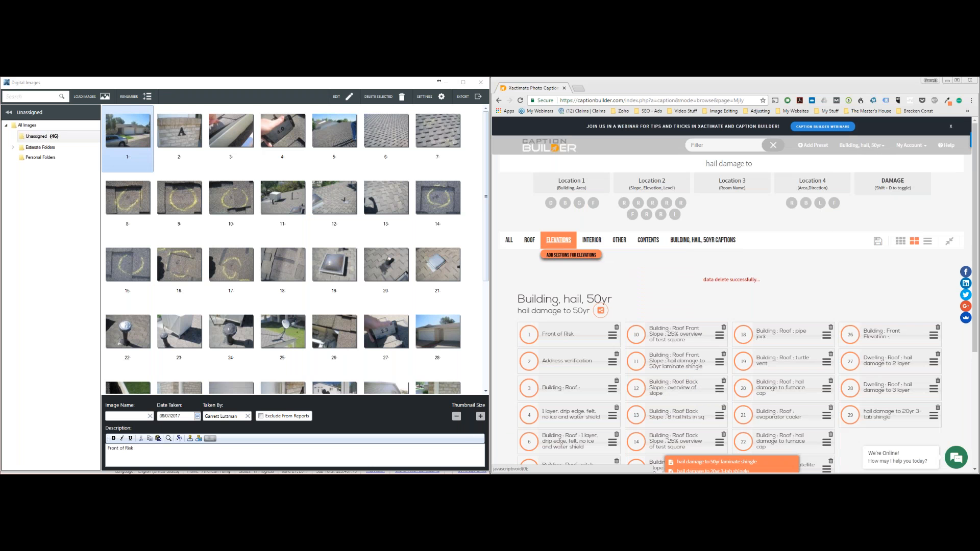
{"action": "scroll", "coordinate": [954, 350], "scroll_direction": "down", "scroll_amount": 1}
{"action": "scroll", "coordinate": [954, 350], "scroll_direction": "down", "scroll_amount": 6}
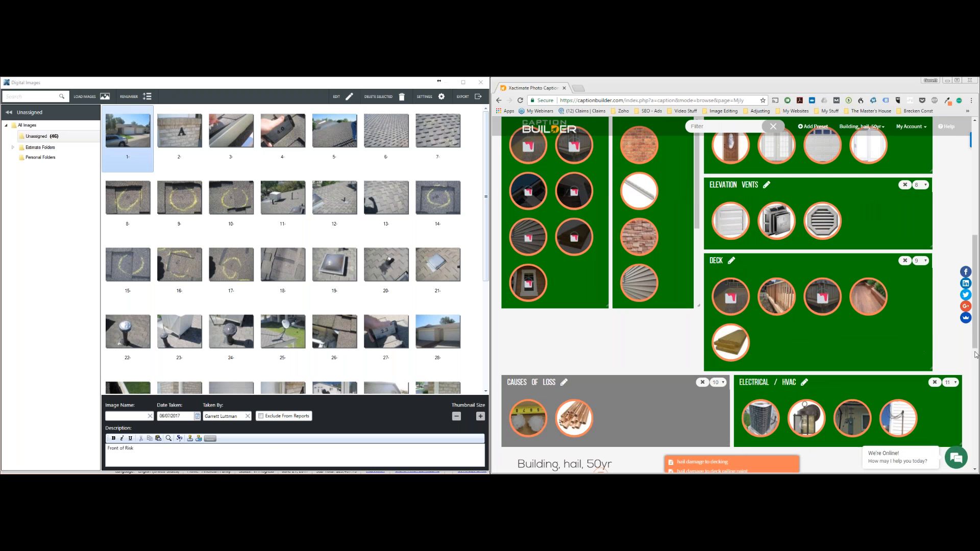
Step: Move the fireplace vent cover, deck railing and decking hail damage entries up to positions 25, 23 and 15 in the preset
{"action": "scroll", "coordinate": [975, 359], "scroll_direction": "down", "scroll_amount": 10}
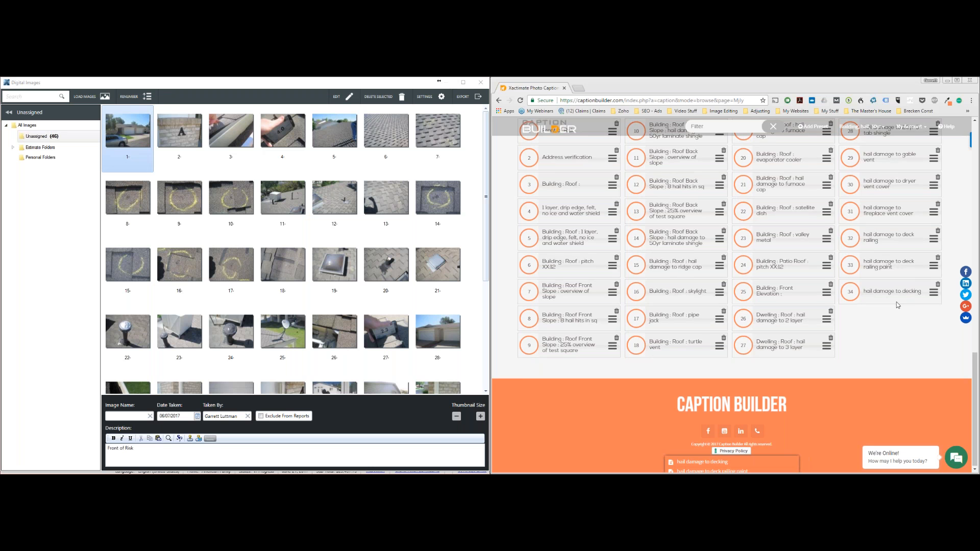
{"action": "scroll", "coordinate": [898, 304], "scroll_direction": "up", "scroll_amount": 1}
{"action": "left_click_drag", "start_coordinate": [934, 250], "coordinate": [820, 265]}
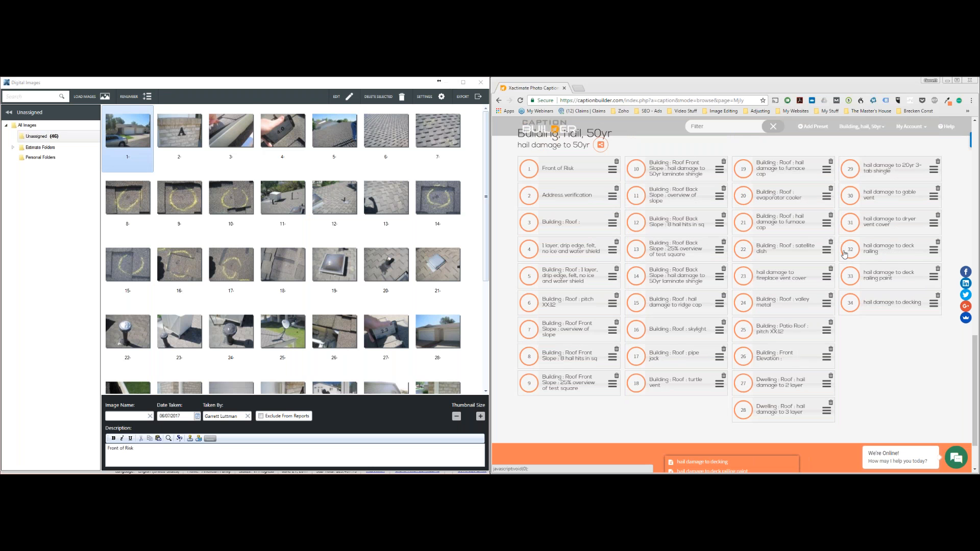
{"action": "left_click_drag", "start_coordinate": [933, 277], "coordinate": [719, 303]}
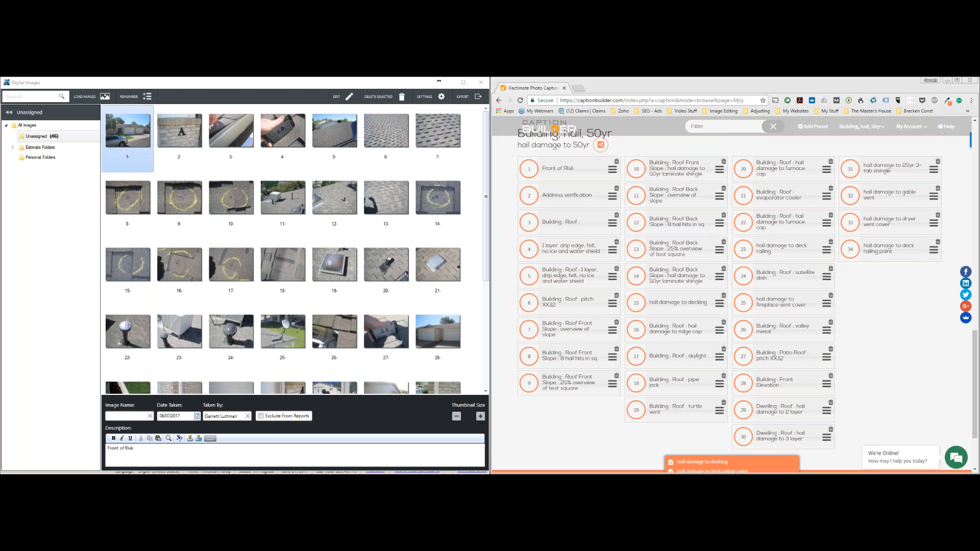
Step: Delete the Roof Back Slope test square overview and 50yr laminate shingle entries, and reload the "Building, hail, 50yr" preset to renumber it
{"action": "left_click", "coordinate": [724, 269]}
{"action": "left_click", "coordinate": [725, 253]}
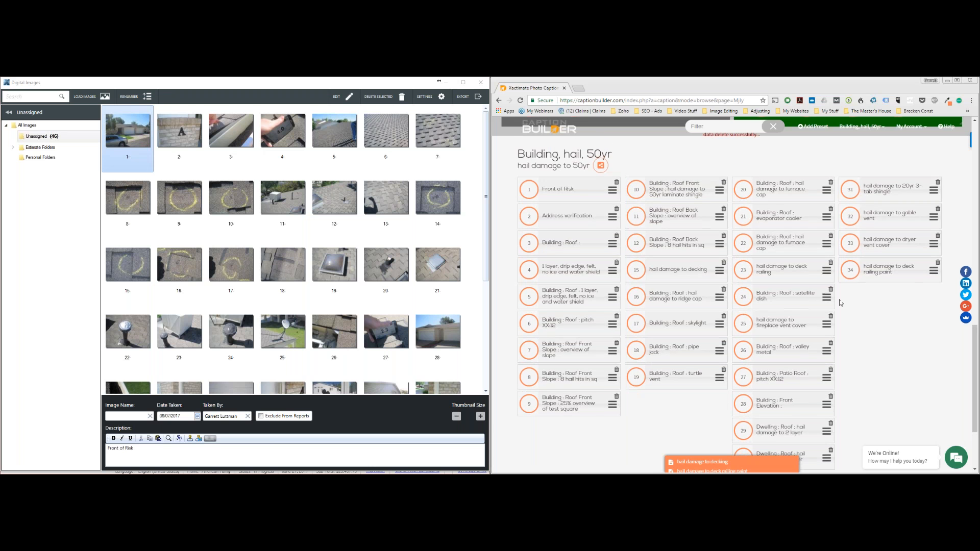
{"action": "mouse_move", "coordinate": [861, 127]}
{"action": "left_click", "coordinate": [853, 215]}
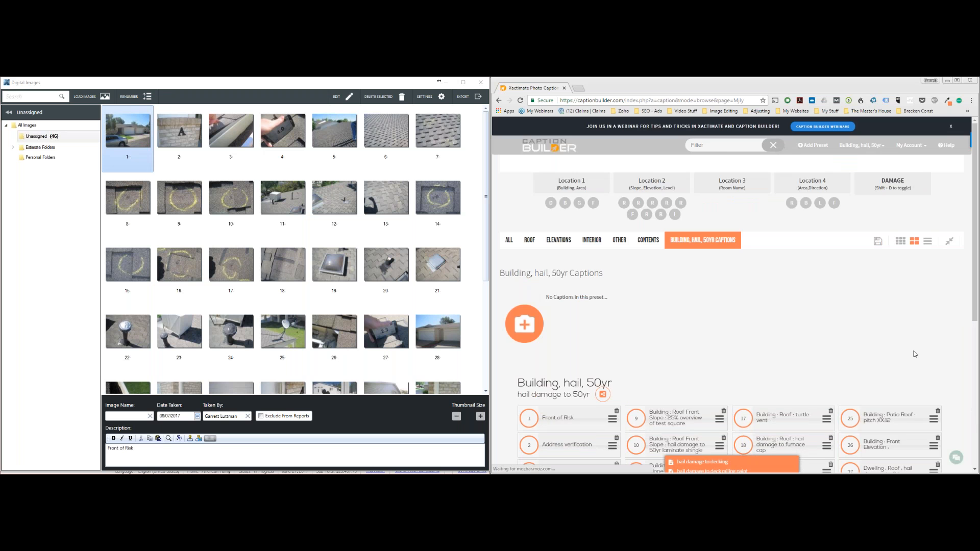
{"action": "scroll", "coordinate": [909, 377], "scroll_direction": "down", "scroll_amount": 5}
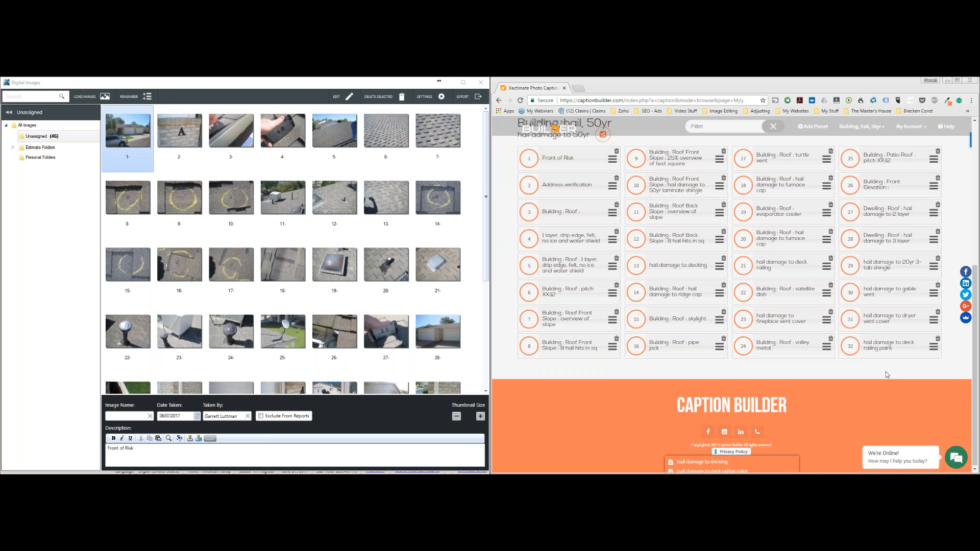
Step: Examine the friend name, friend email, subject and message fields in the preset's Share With a Friend form, and close it without sending
{"action": "scroll", "coordinate": [908, 376], "scroll_direction": "up", "scroll_amount": 2}
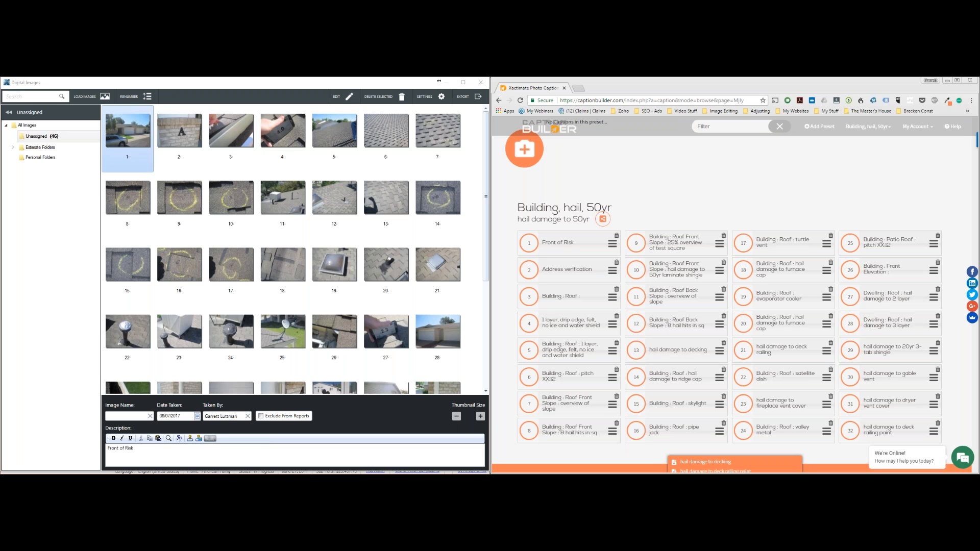
{"action": "left_click", "coordinate": [604, 220]}
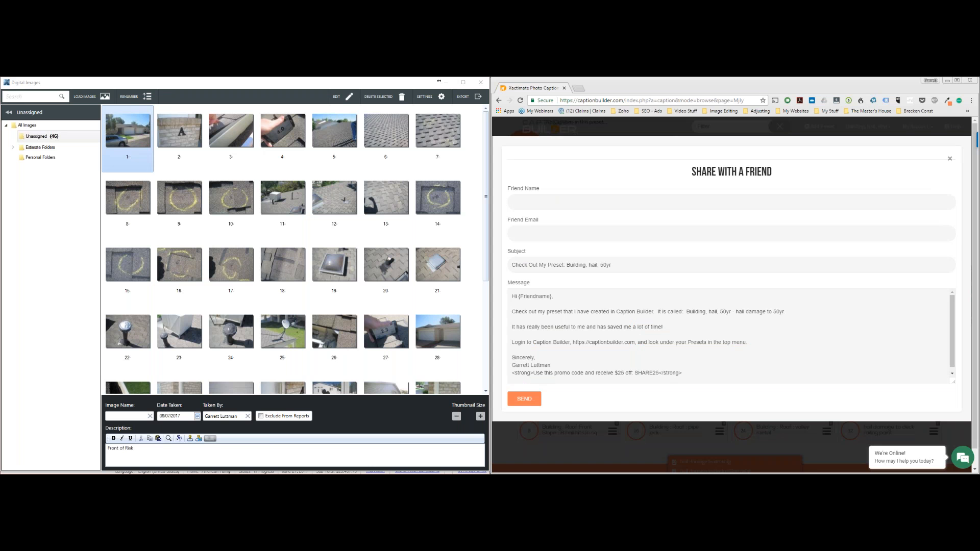
{"action": "left_click", "coordinate": [950, 160]}
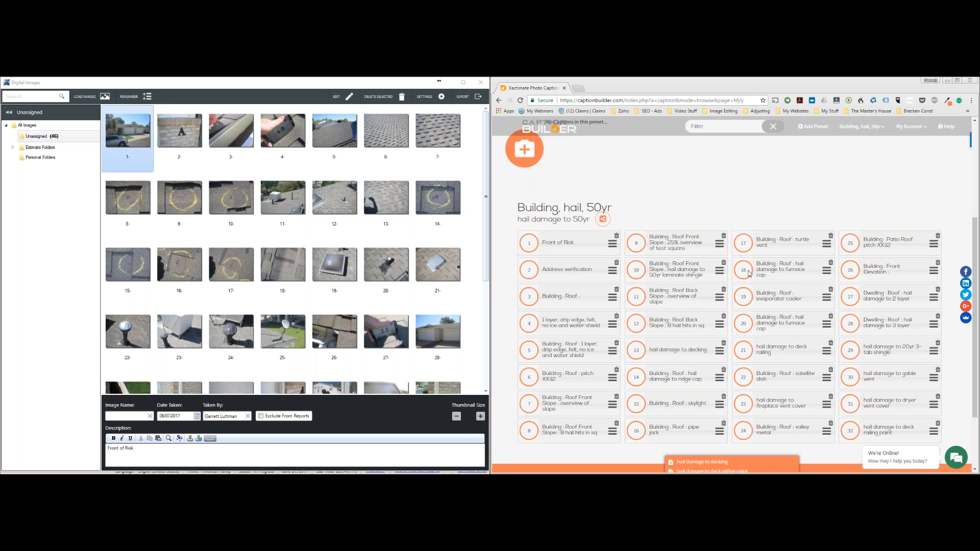
{"action": "scroll", "coordinate": [749, 274], "scroll_direction": "down", "scroll_amount": 1}
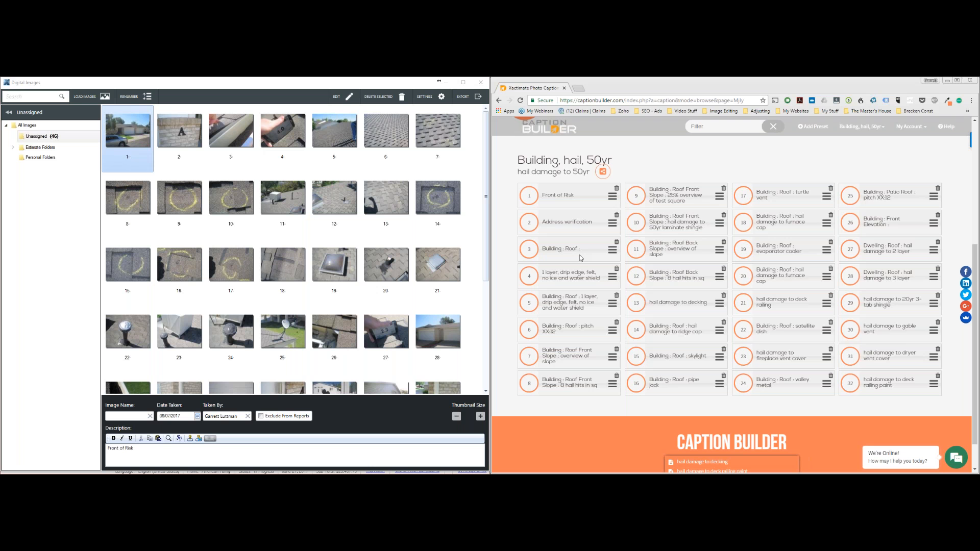
{"action": "left_click", "coordinate": [806, 321]}
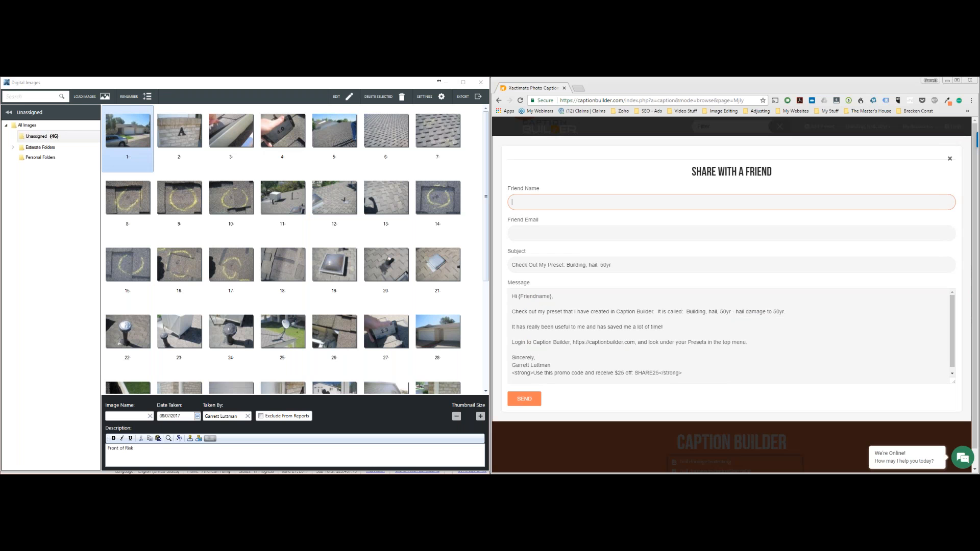
{"action": "left_click", "coordinate": [544, 232]}
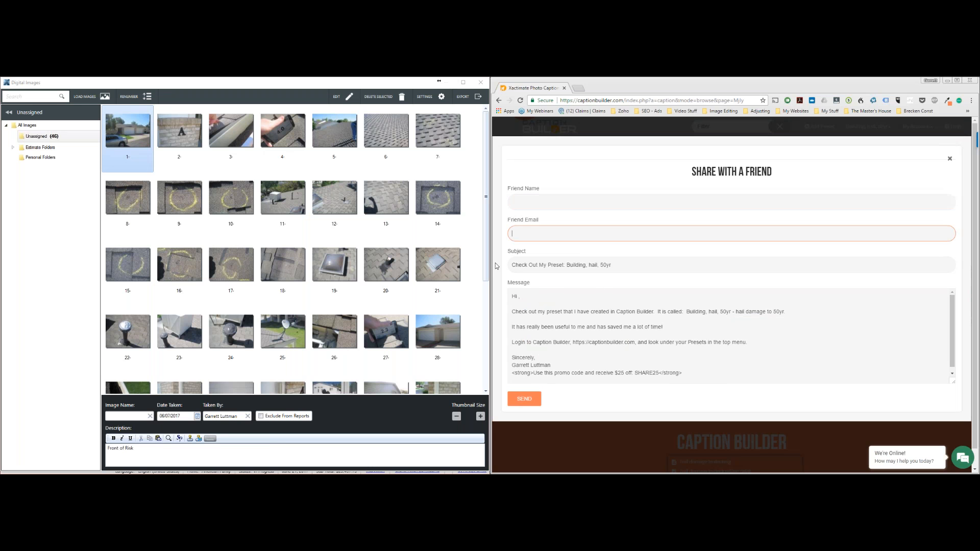
{"action": "left_click_drag", "start_coordinate": [513, 266], "coordinate": [606, 265]}
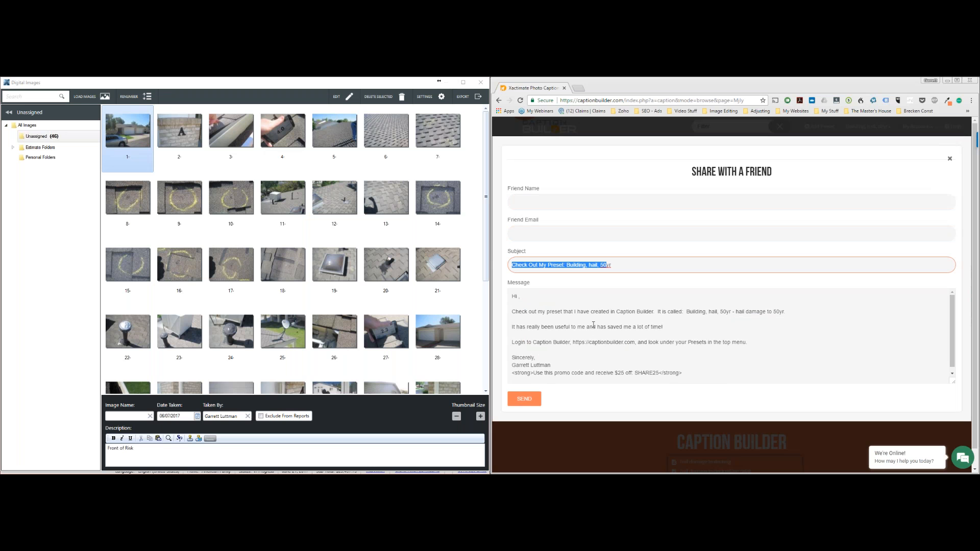
{"action": "left_click", "coordinate": [576, 265]}
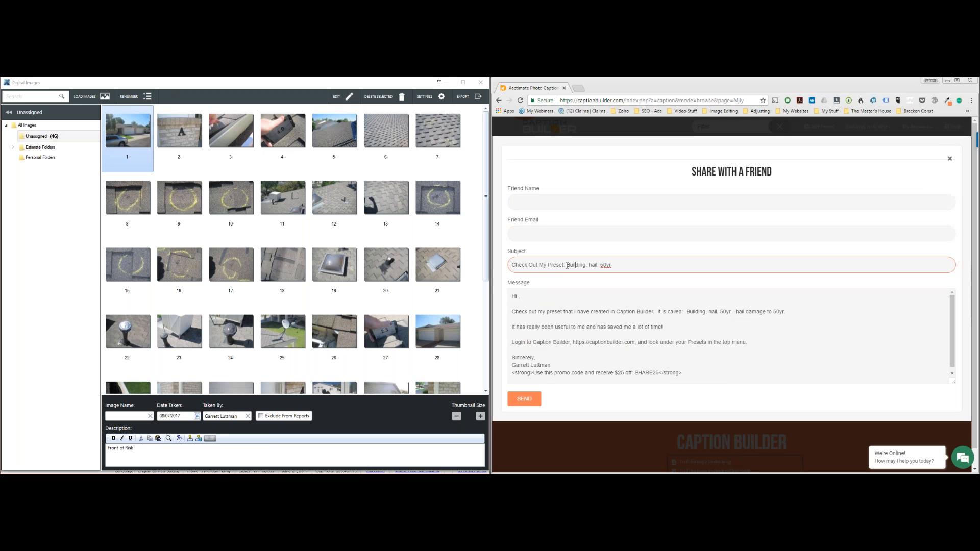
{"action": "left_click_drag", "start_coordinate": [567, 266], "coordinate": [616, 270]}
{"action": "left_click", "coordinate": [950, 158]}
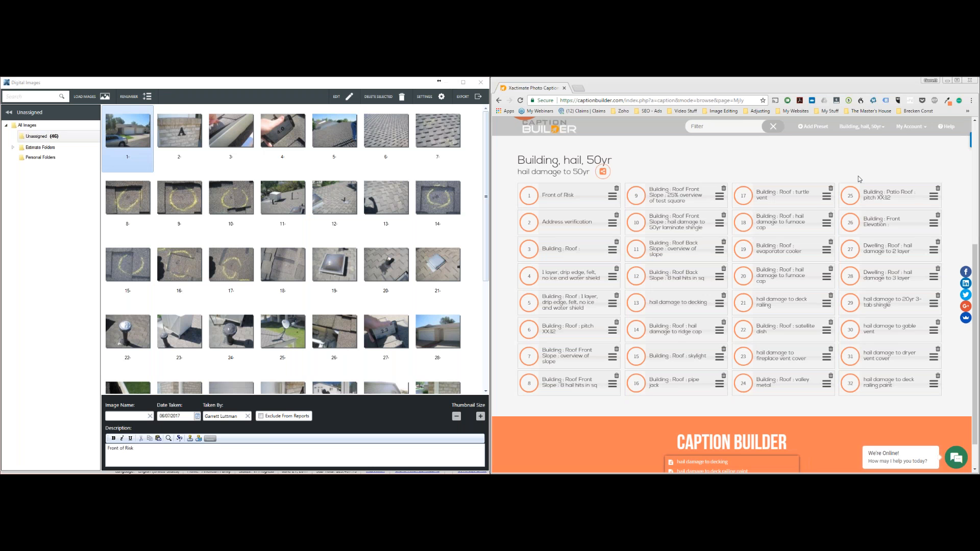
{"action": "left_click", "coordinate": [867, 131]}
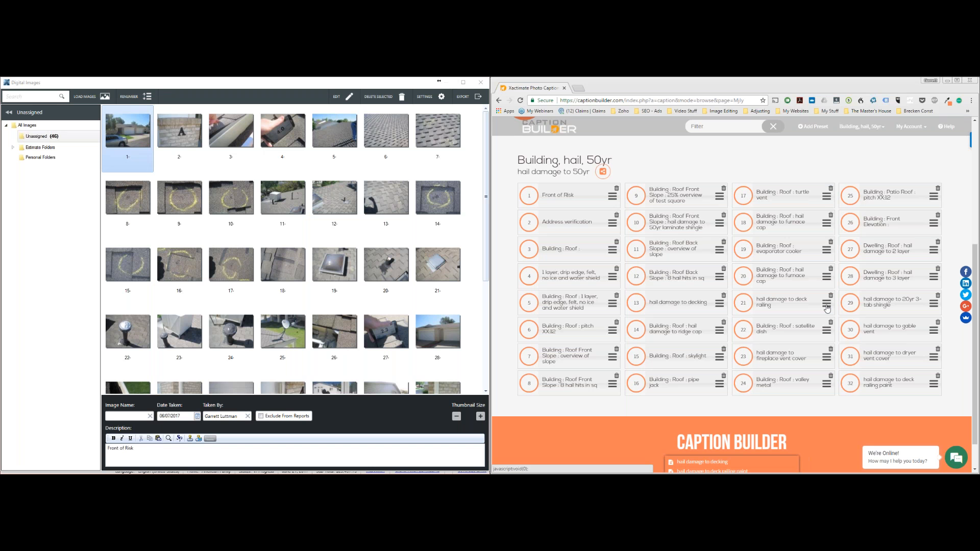
{"action": "scroll", "coordinate": [827, 307], "scroll_direction": "up", "scroll_amount": 4}
{"action": "mouse_move", "coordinate": [650, 245]}
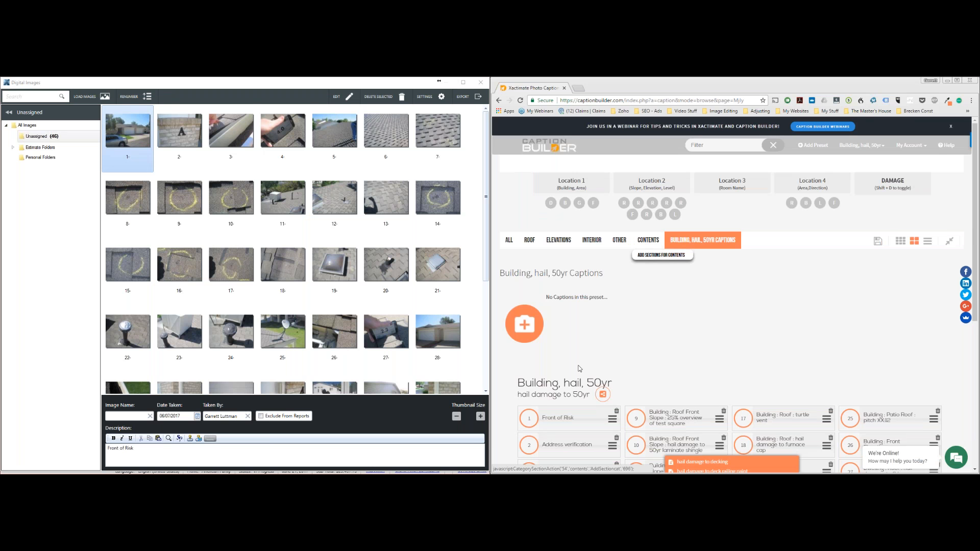
{"action": "scroll", "coordinate": [664, 357], "scroll_direction": "down", "scroll_amount": 1}
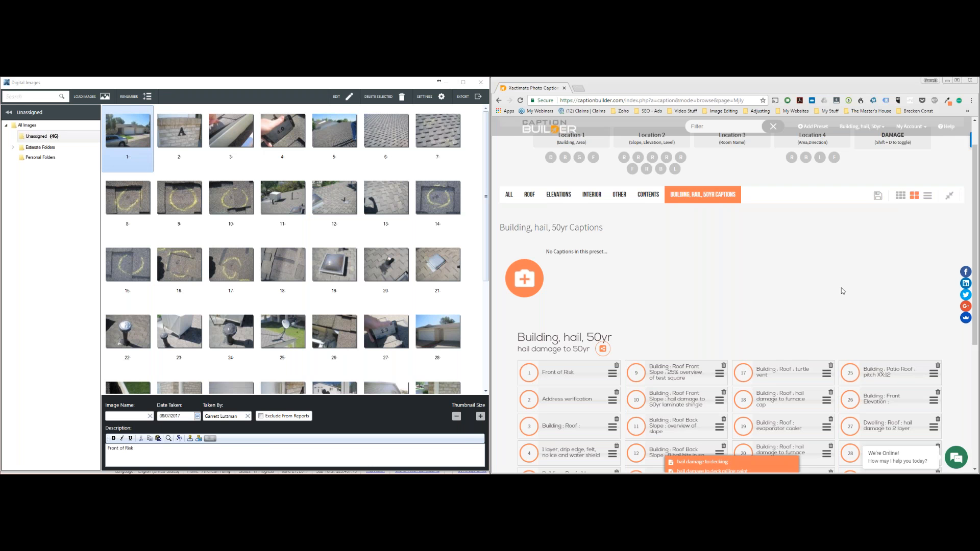
Step: Switch to the PowerPoint slide show and advance from the Presets slide to the Xactanalysis slide
{"action": "mouse_move", "coordinate": [441, 480]}
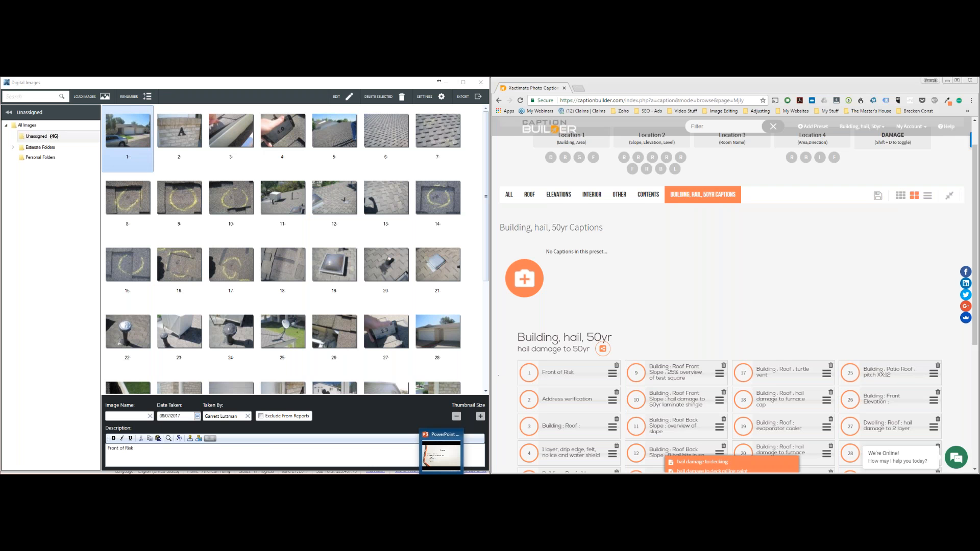
{"action": "left_click", "coordinate": [442, 456]}
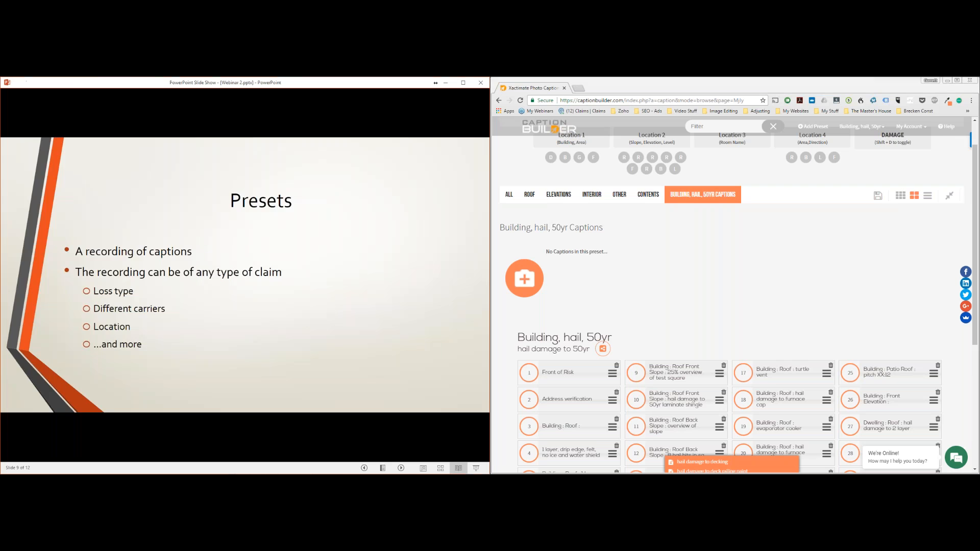
{"action": "left_click", "coordinate": [351, 356]}
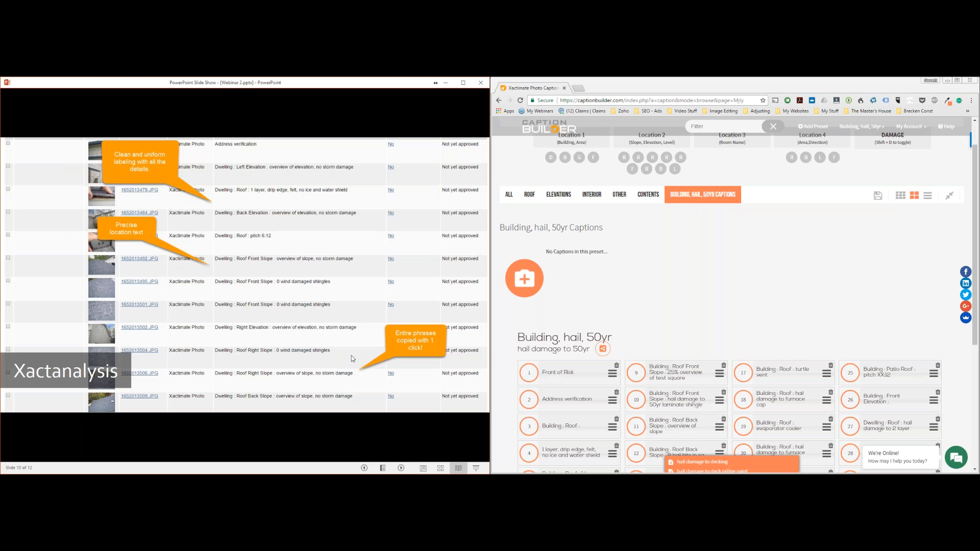